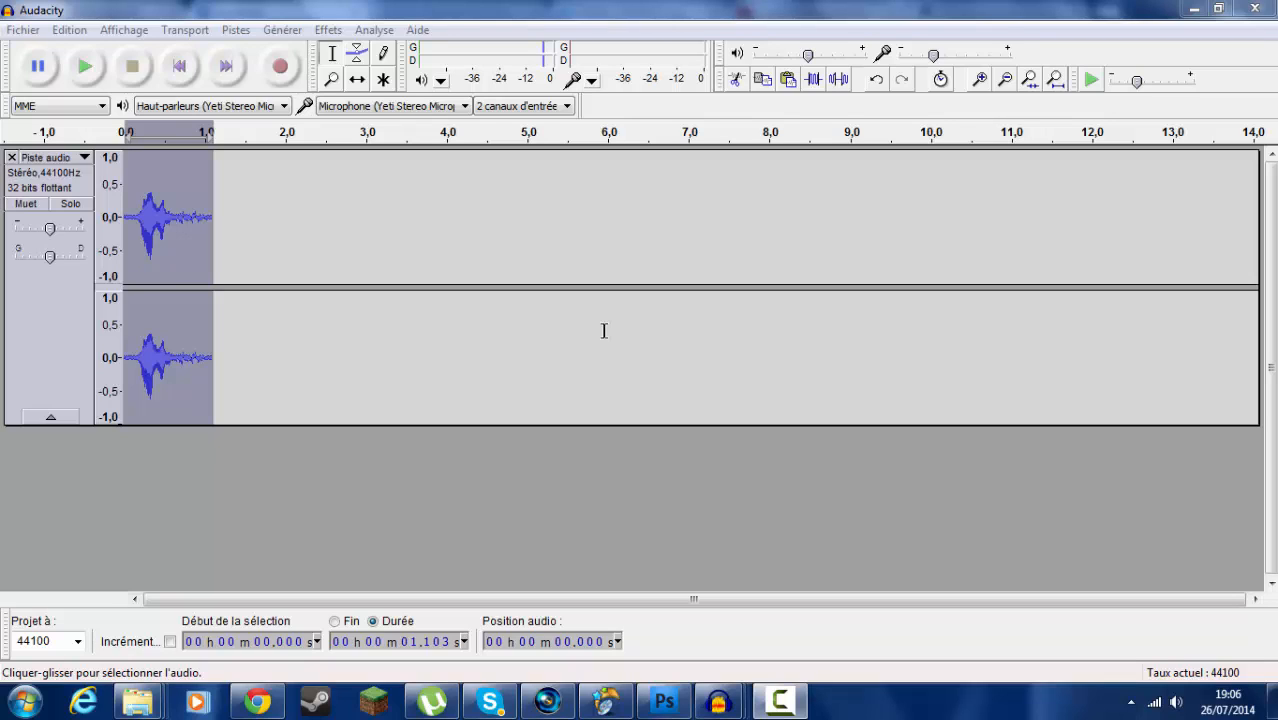
Create a new project and record a clip of about 2 seconds from the microphone
click(310, 9)
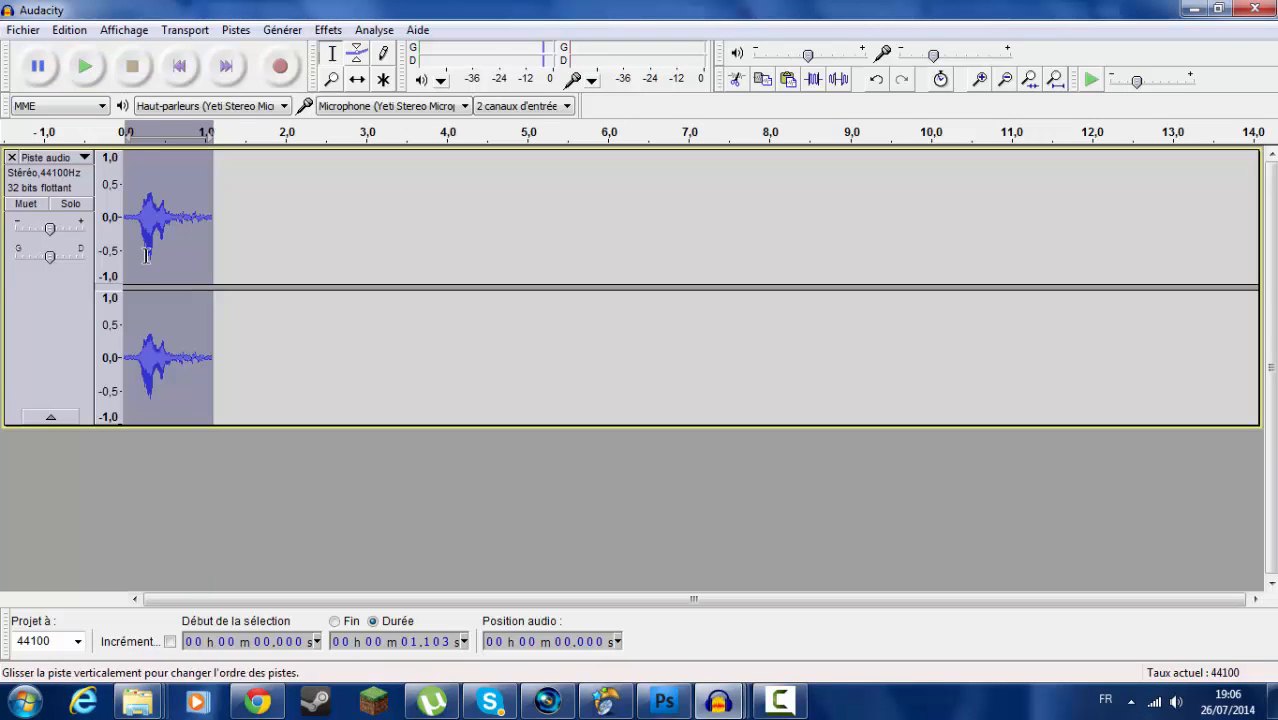
click(31, 42)
click(23, 30)
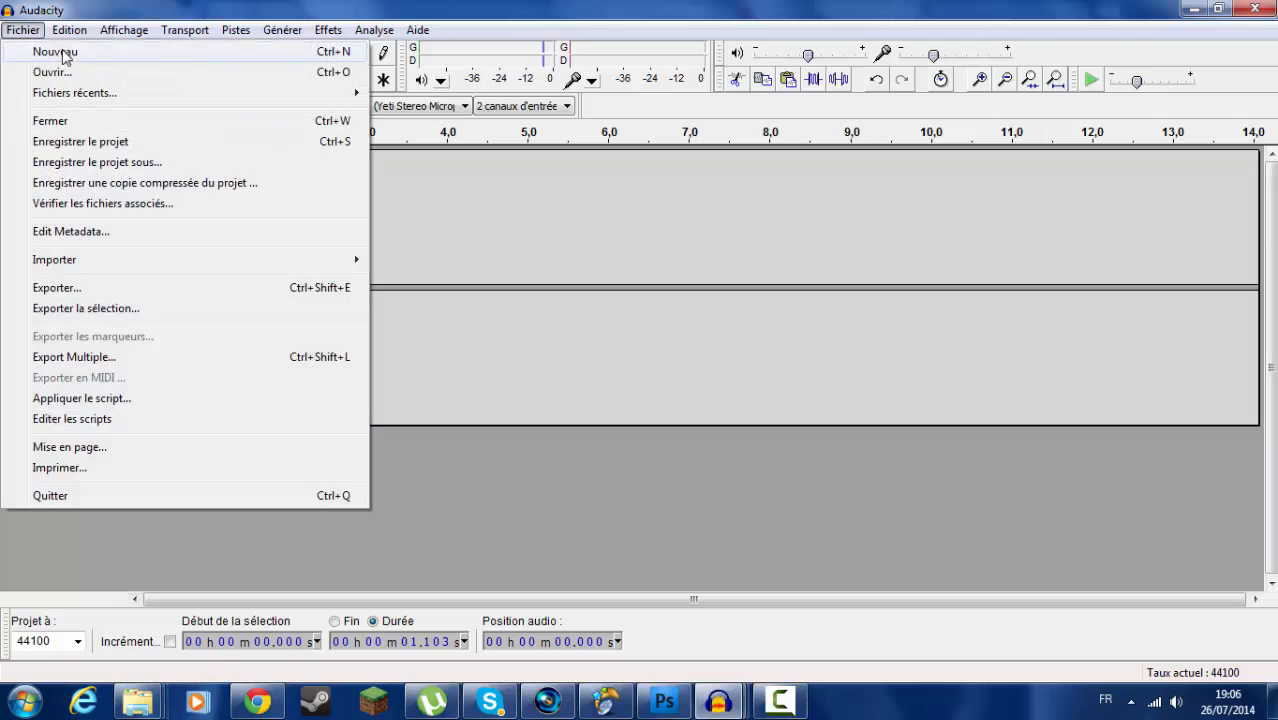
click(52, 48)
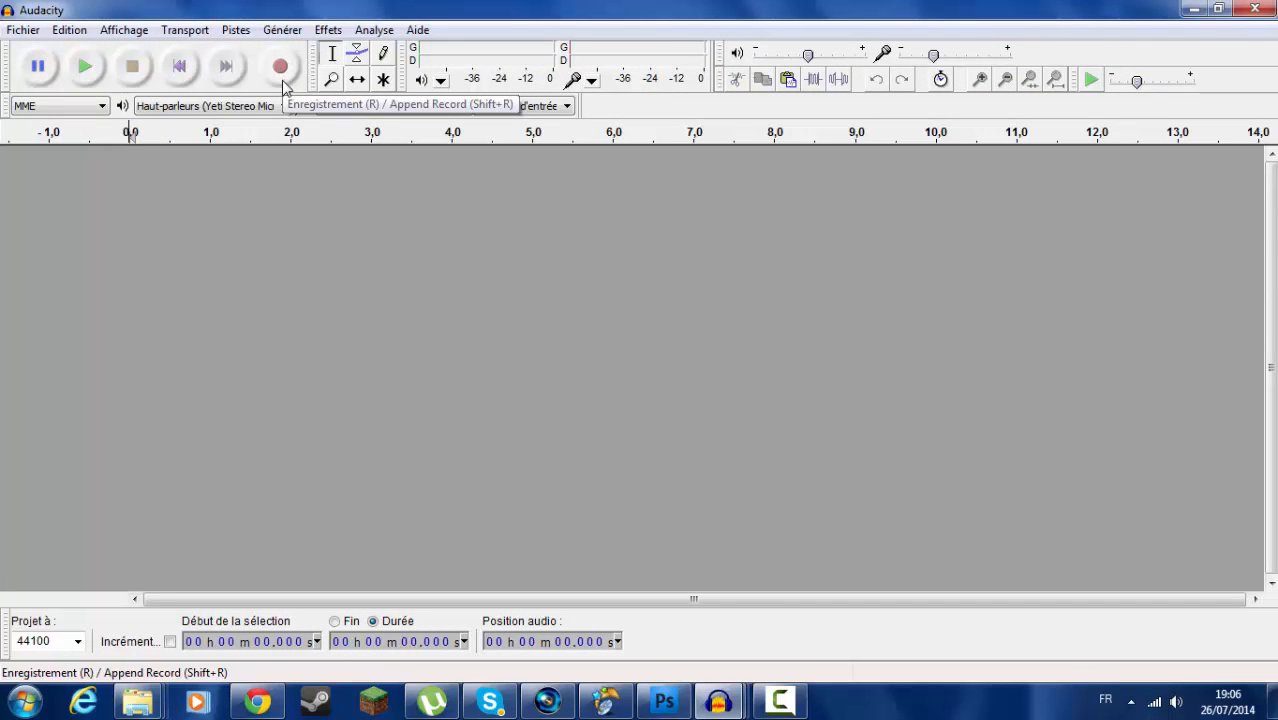
click(281, 79)
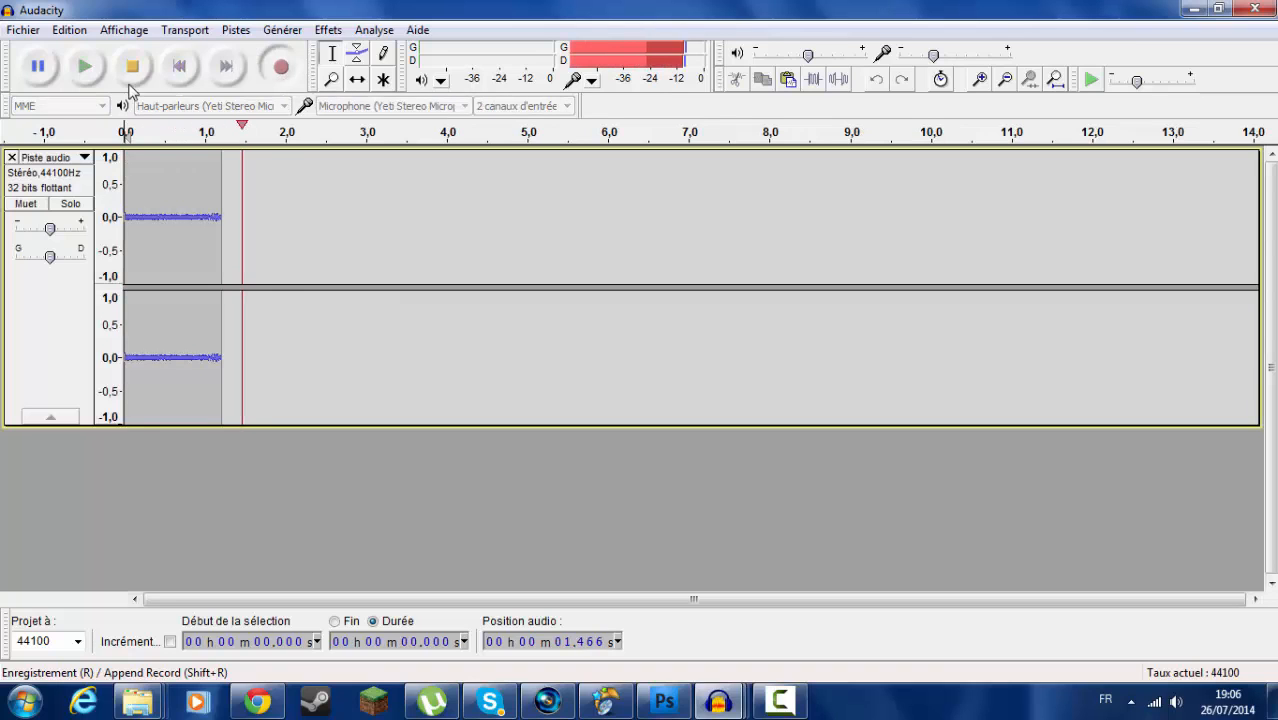
click(132, 70)
Delete the silent parts before and after the recorded sound, and play the trimmed clip from its start
drag(218, 222, 2, 228)
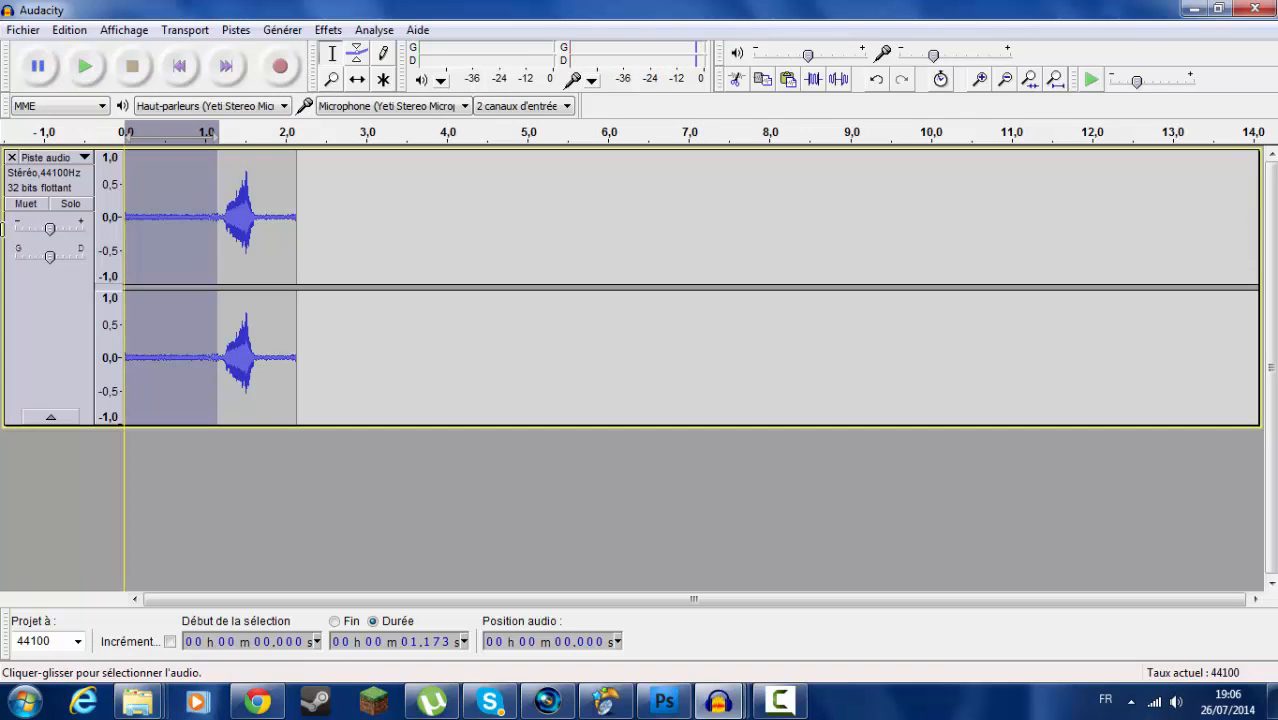
key(Delete)
drag(171, 220, 184, 222)
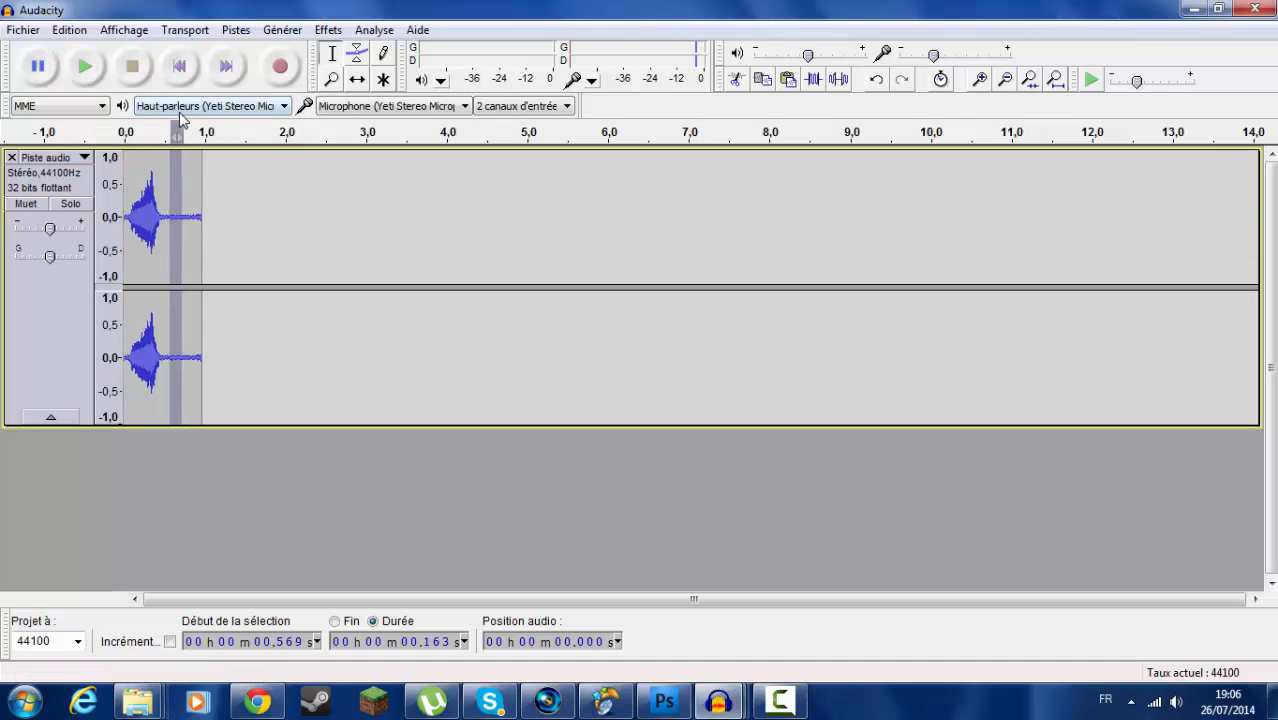
double_click(167, 217)
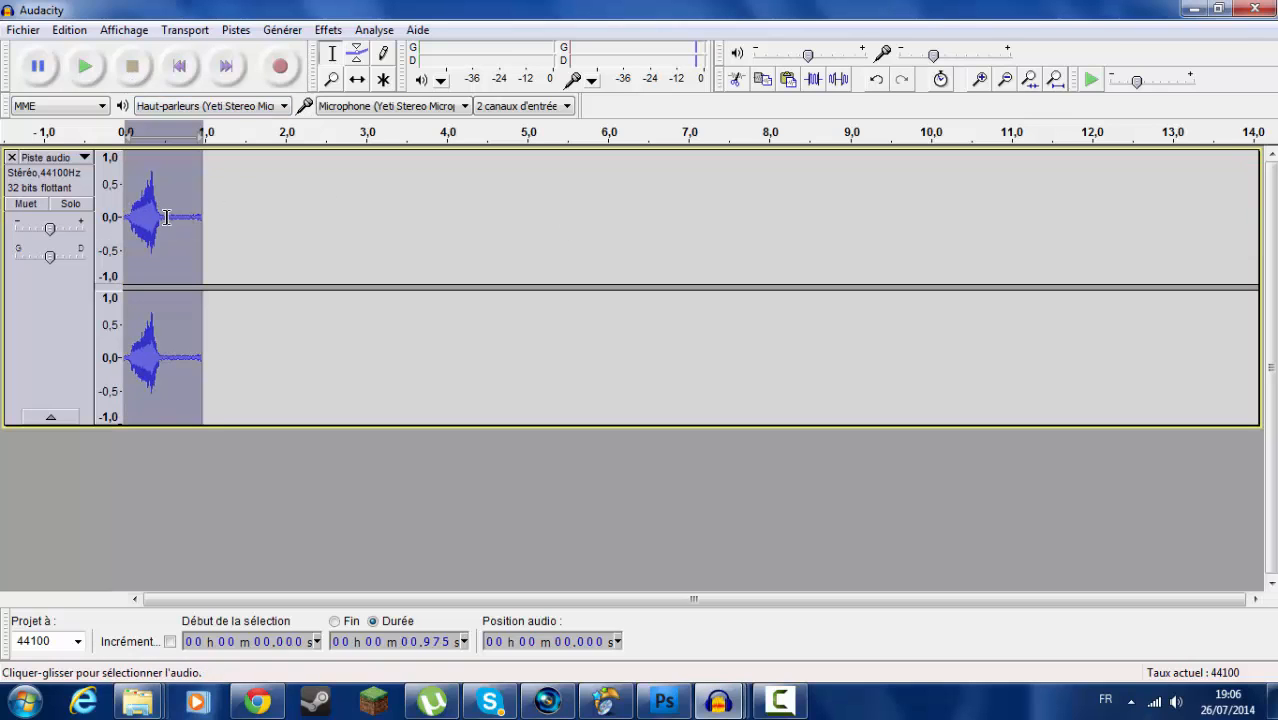
click(167, 217)
drag(167, 217, 222, 231)
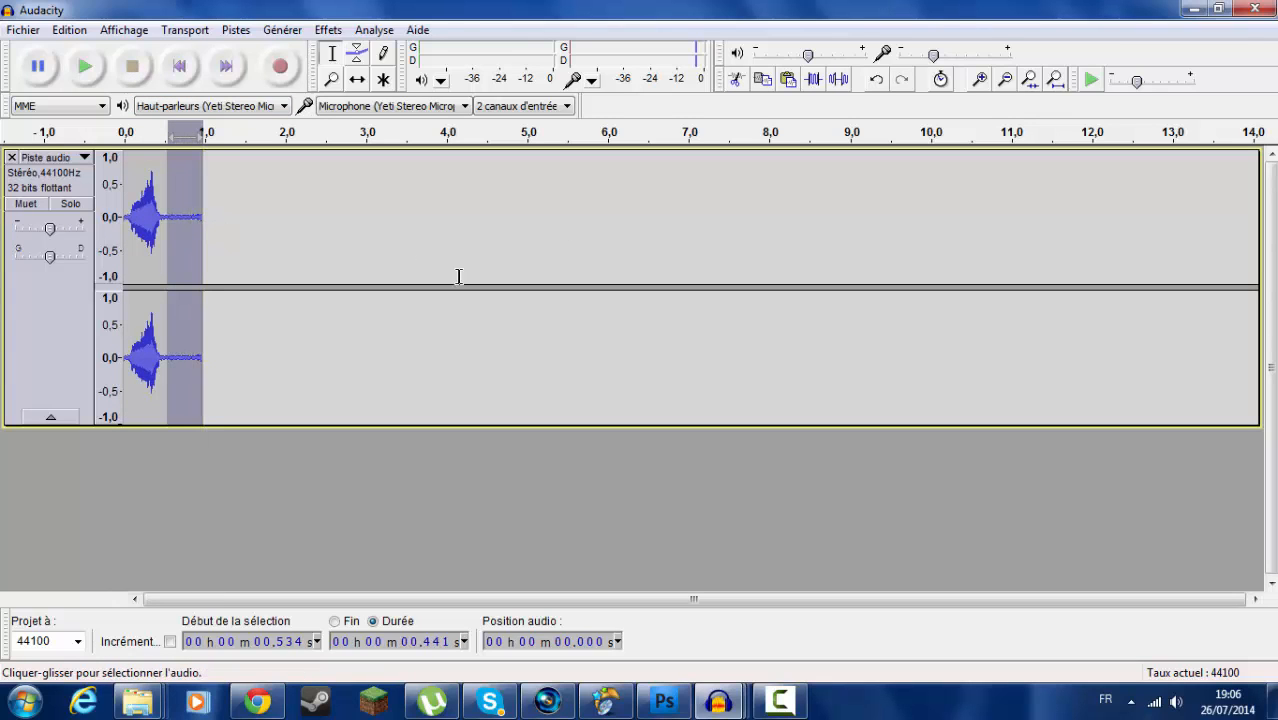
key(Delete)
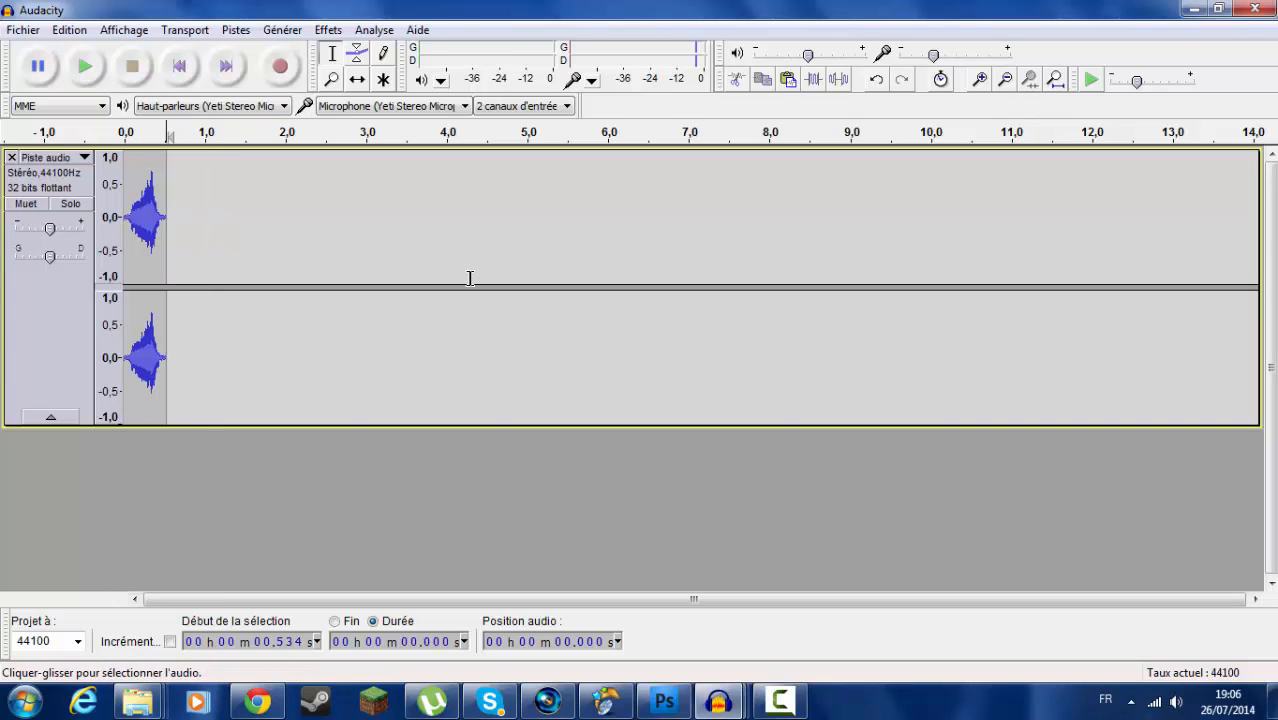
click(124, 215)
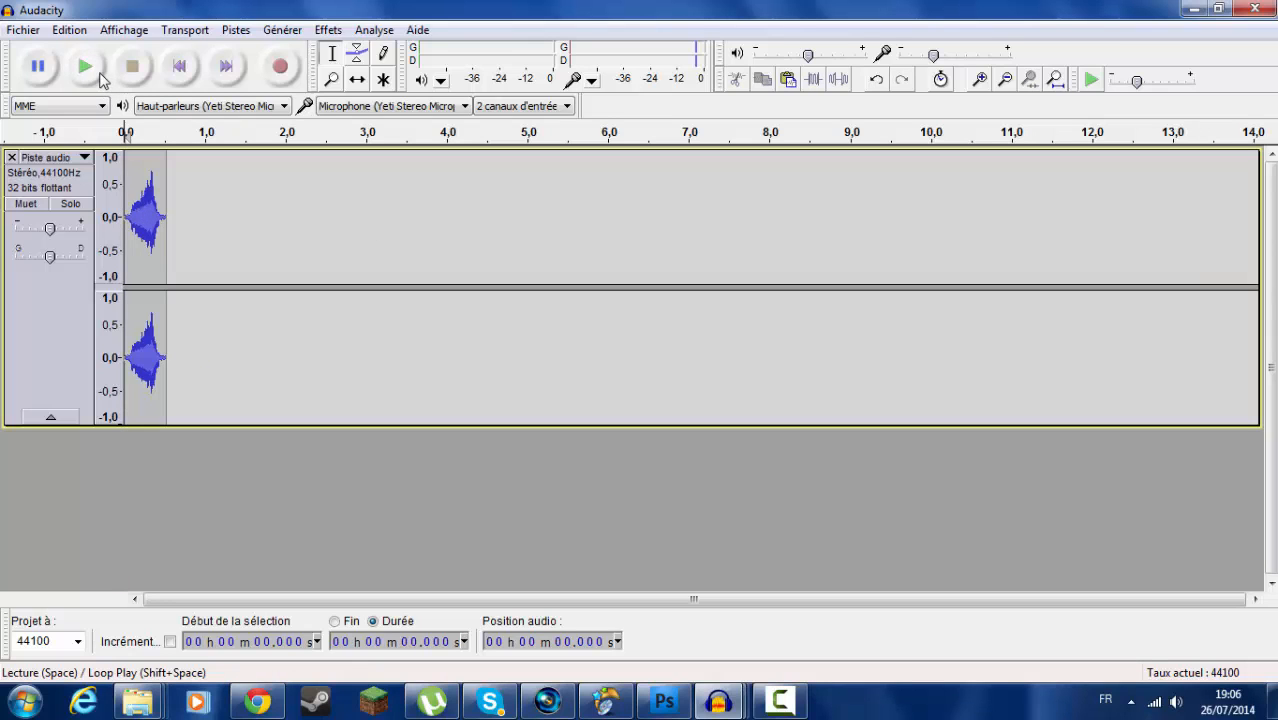
click(99, 74)
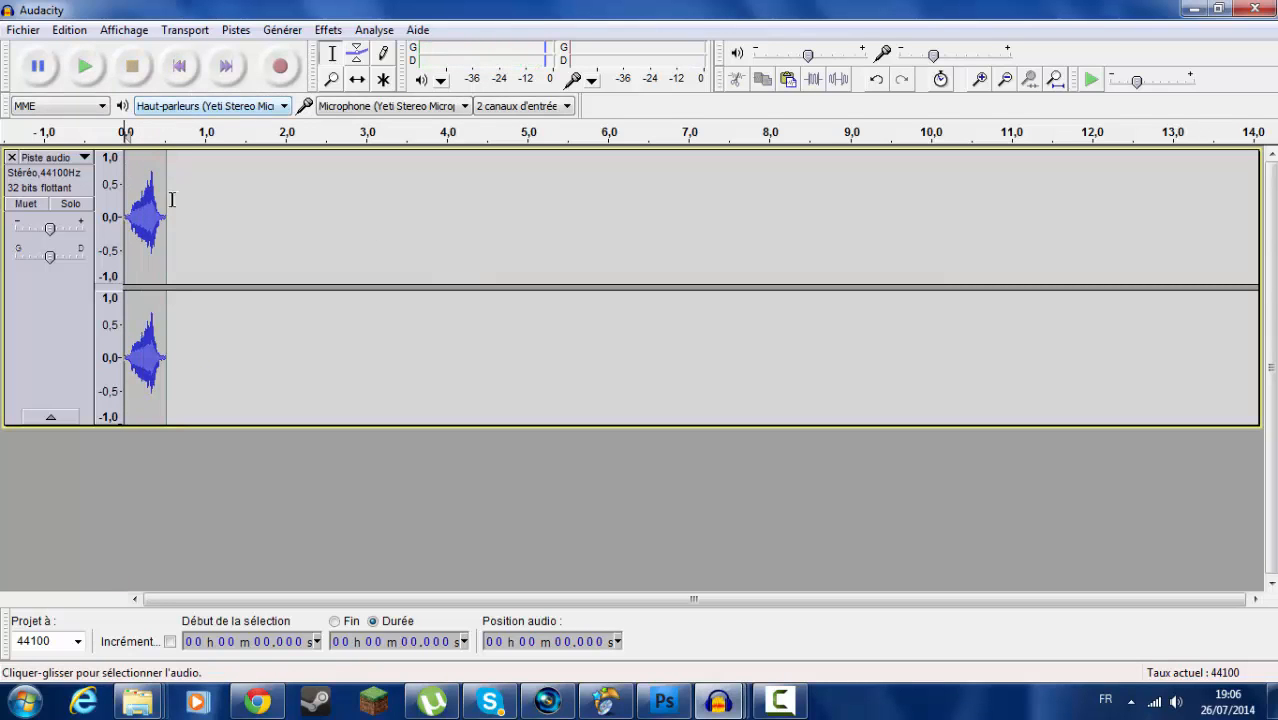
Select the whole clip and try raising its pitch by 90,840 percent, listening to the result
drag(173, 208, 122, 212)
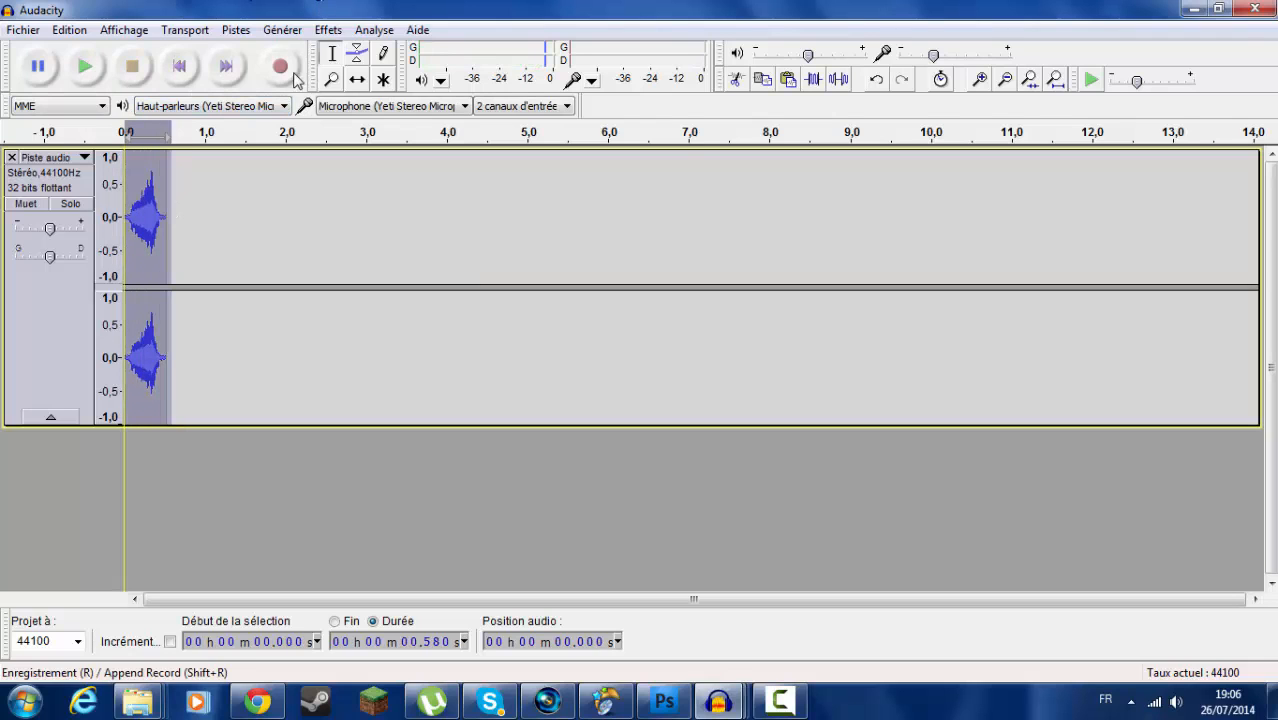
click(320, 31)
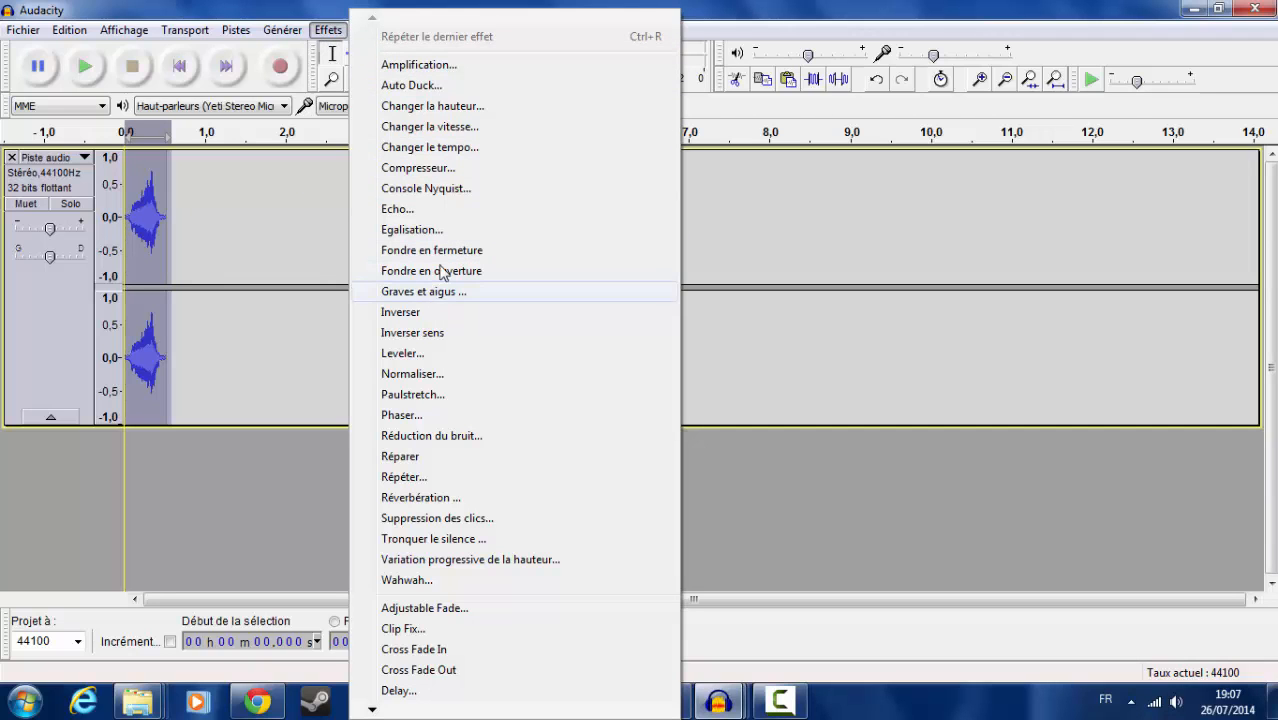
click(490, 105)
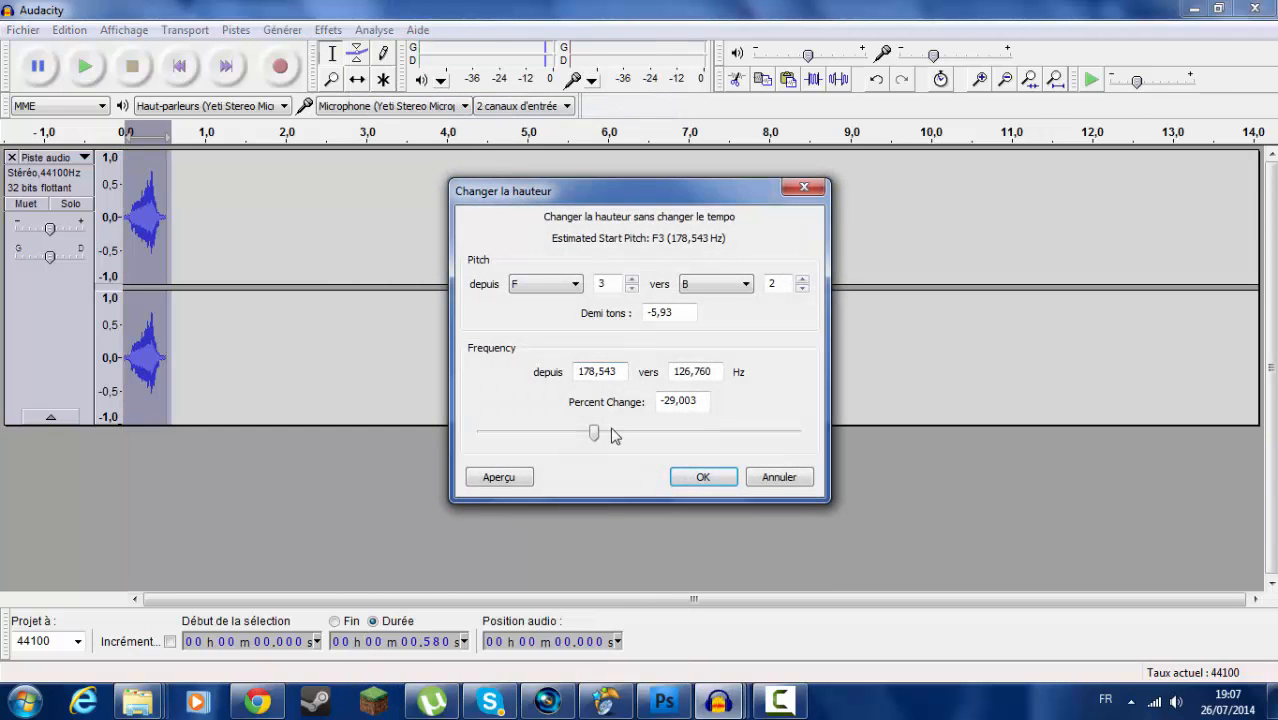
drag(618, 435, 664, 455)
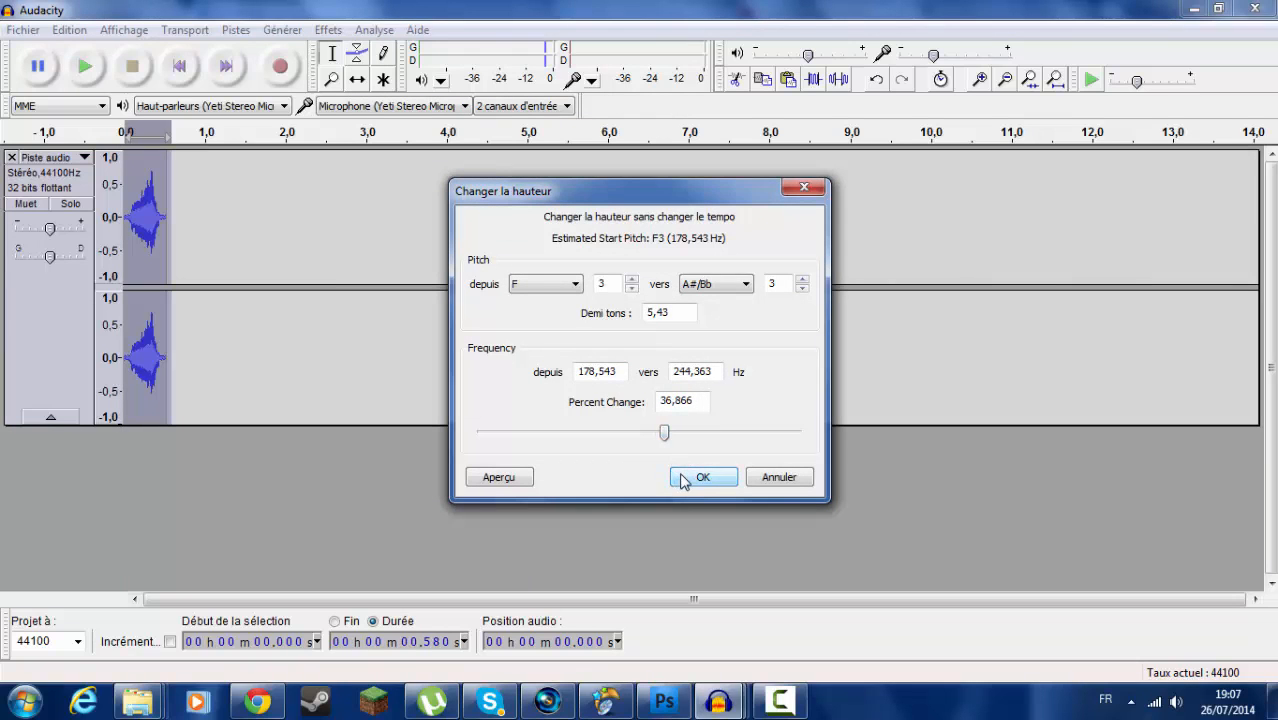
mouse_move(666, 446)
mouse_down()
mouse_move(622, 437)
mouse_move(681, 441)
mouse_up()
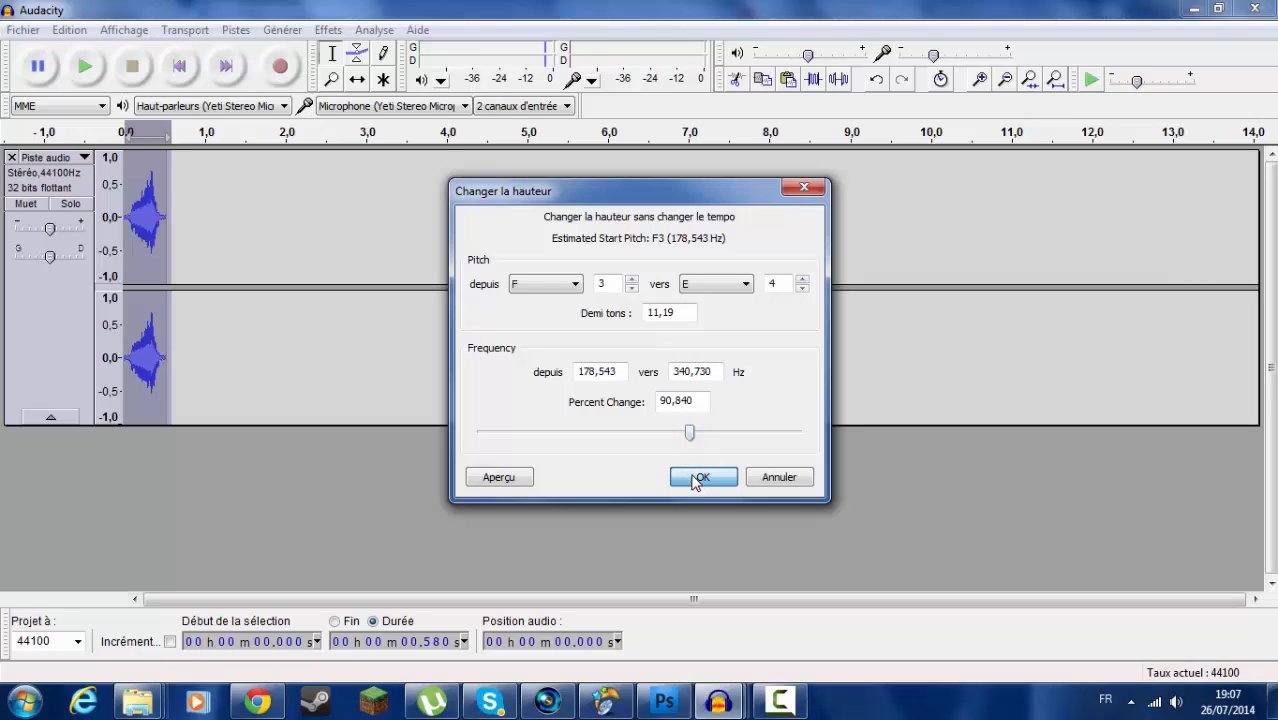
click(697, 478)
click(110, 67)
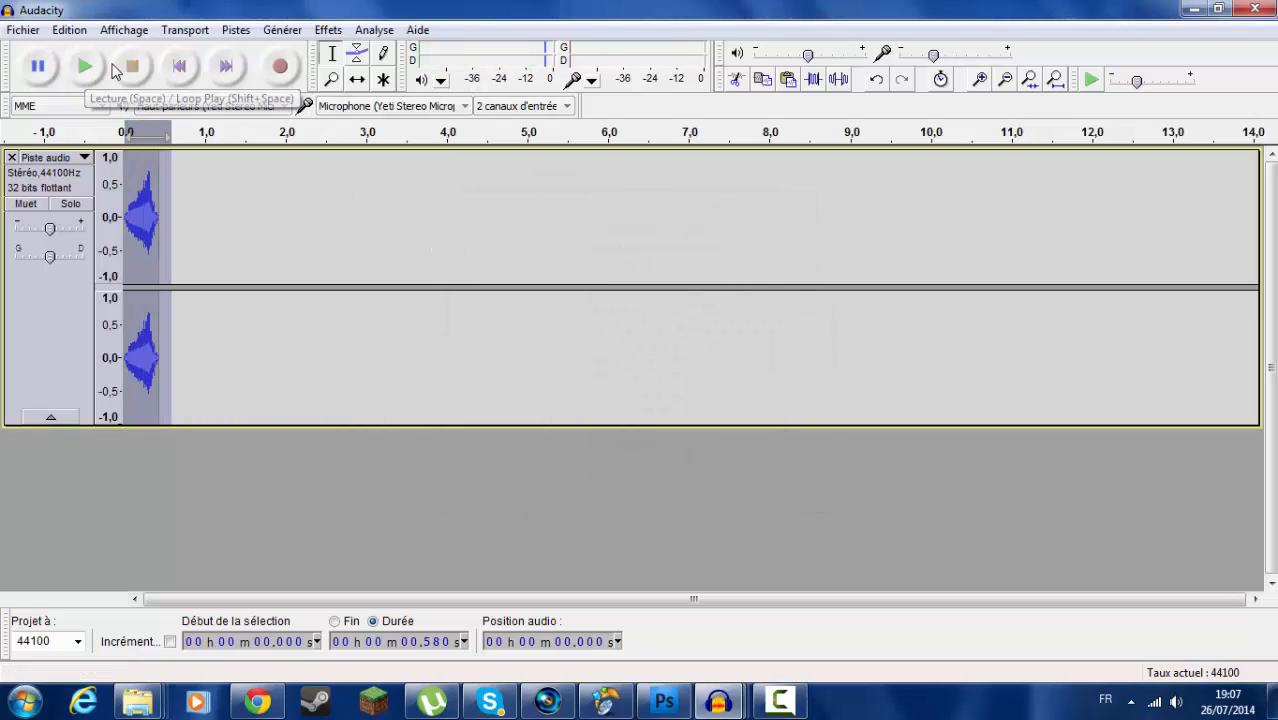
Try lowering the clip's pitch with a change of -22,000 percent and play it back
click(328, 30)
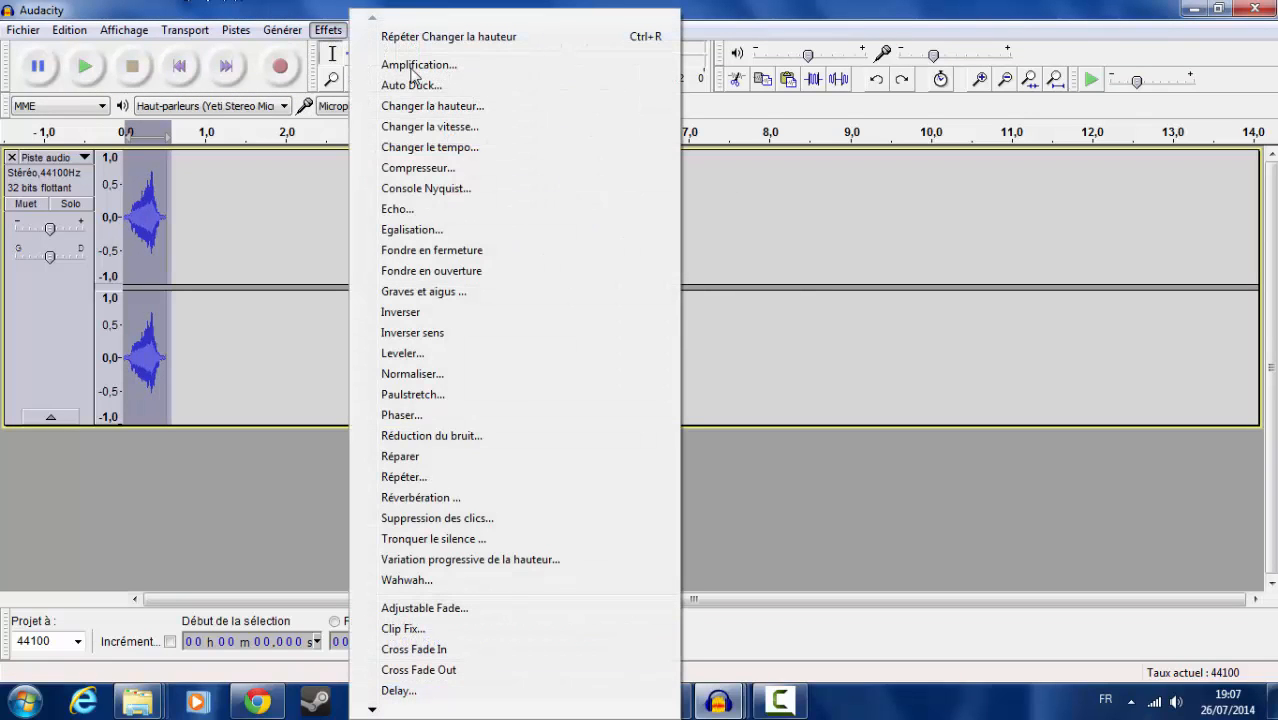
click(466, 106)
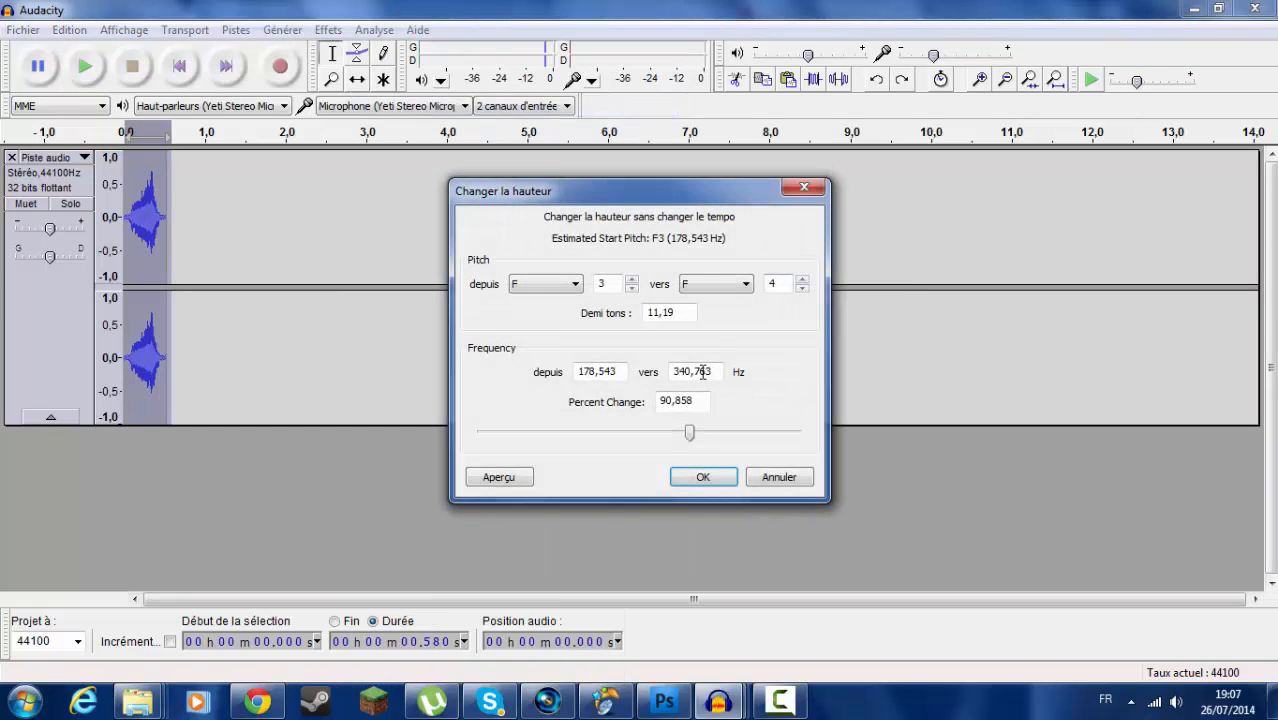
drag(690, 438, 605, 445)
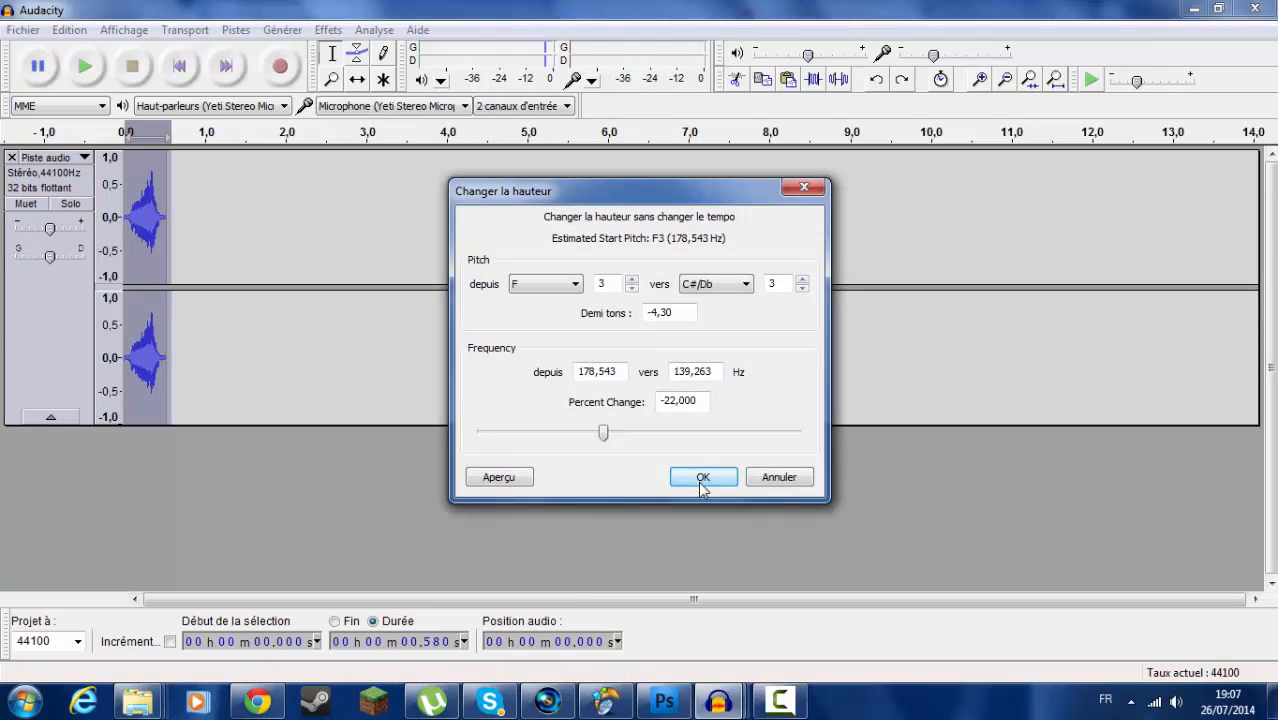
click(703, 477)
click(85, 65)
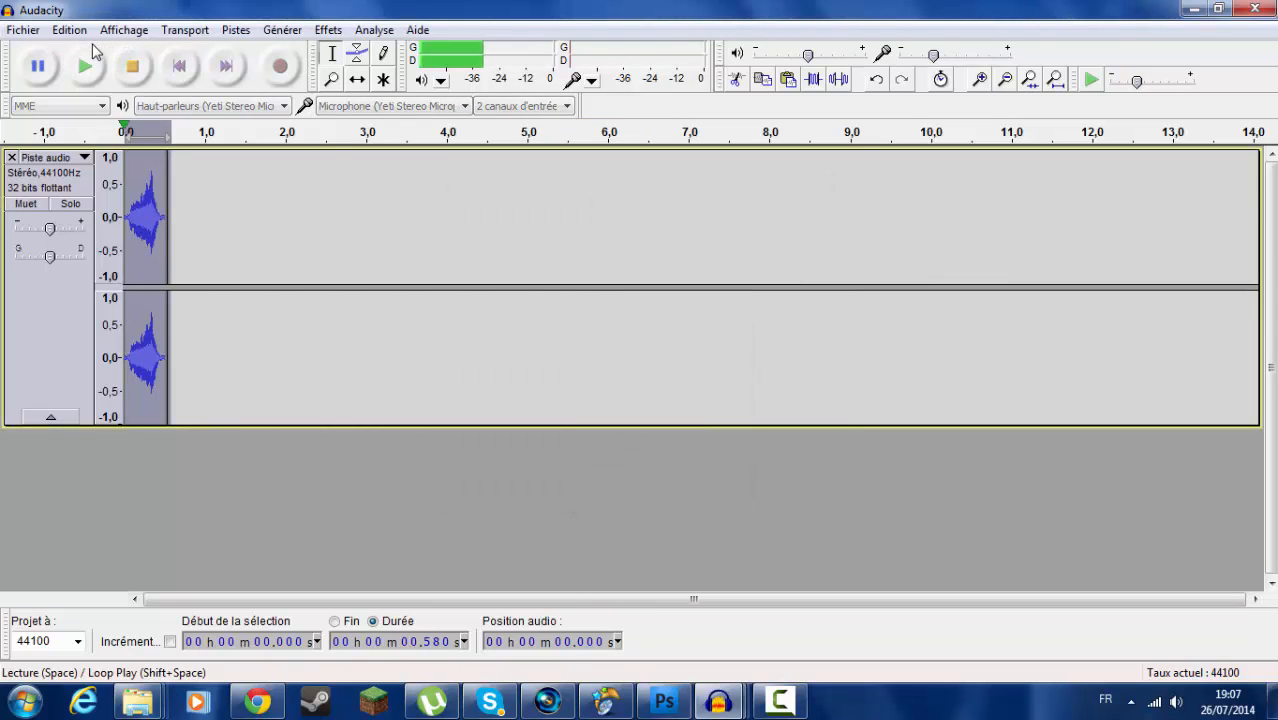
Try speeding up the clip by 149,790 percent, listen to it and undo the speed change
click(325, 30)
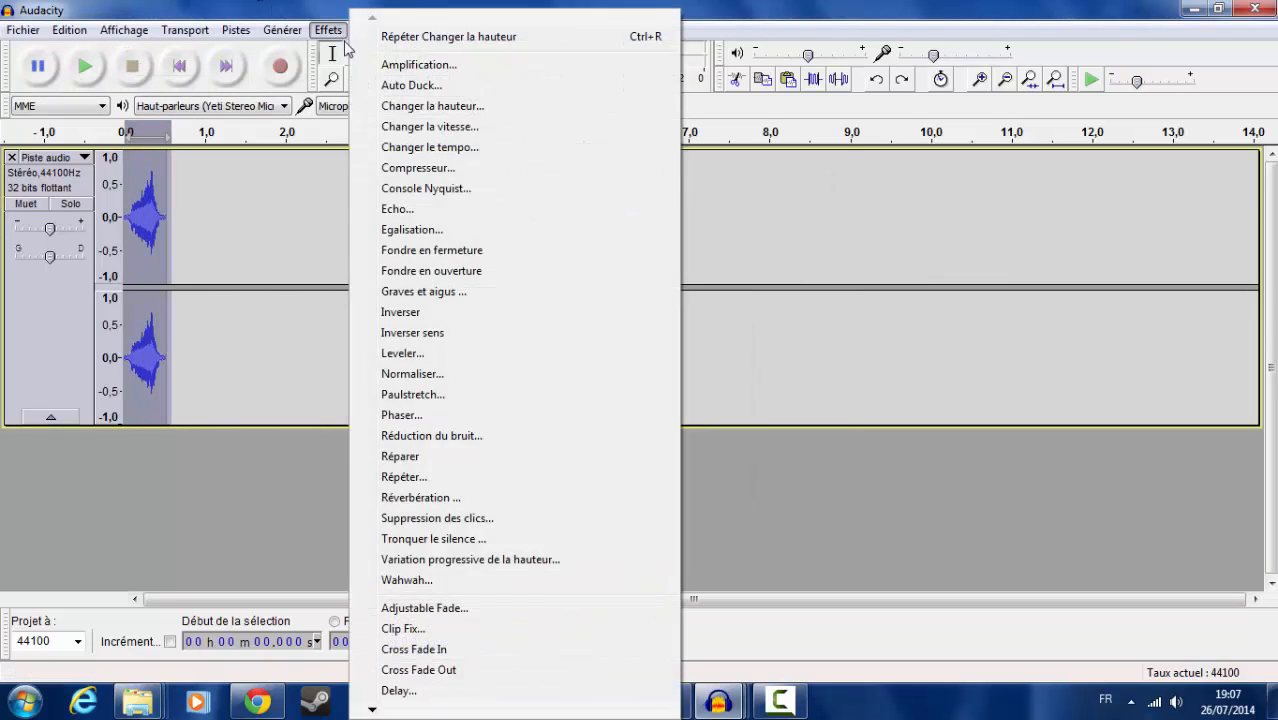
click(474, 127)
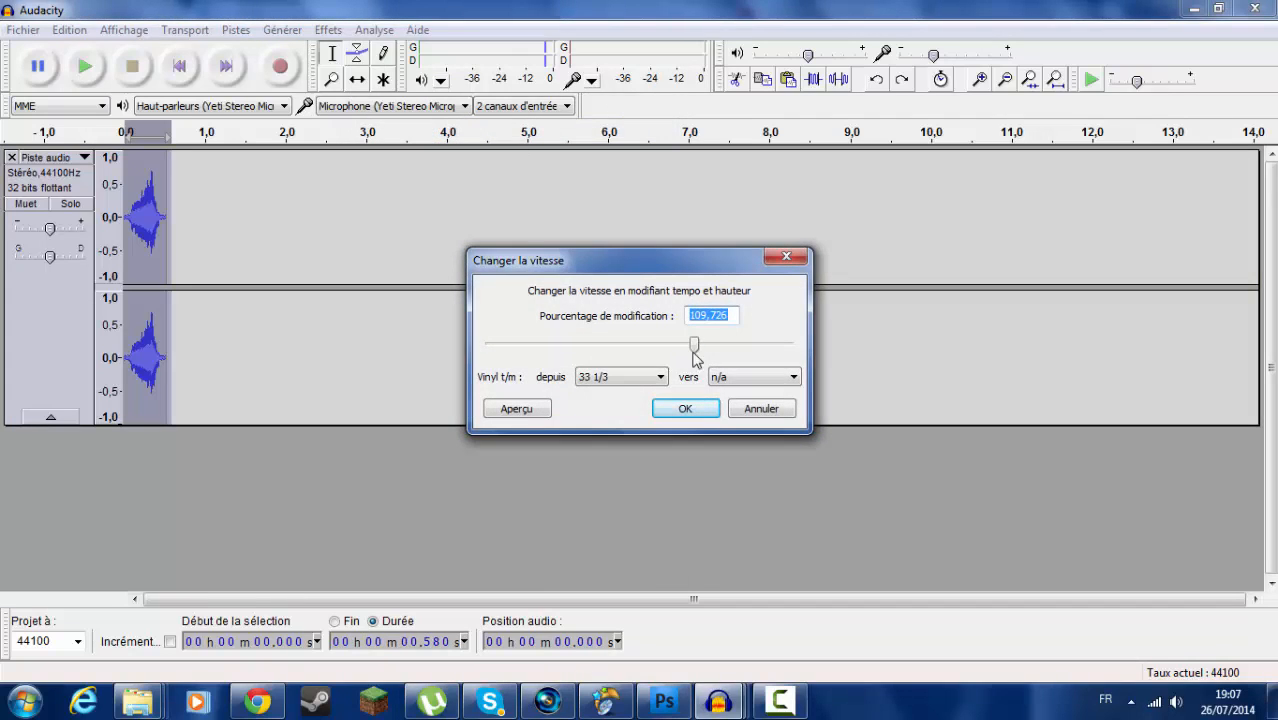
drag(696, 346, 697, 347)
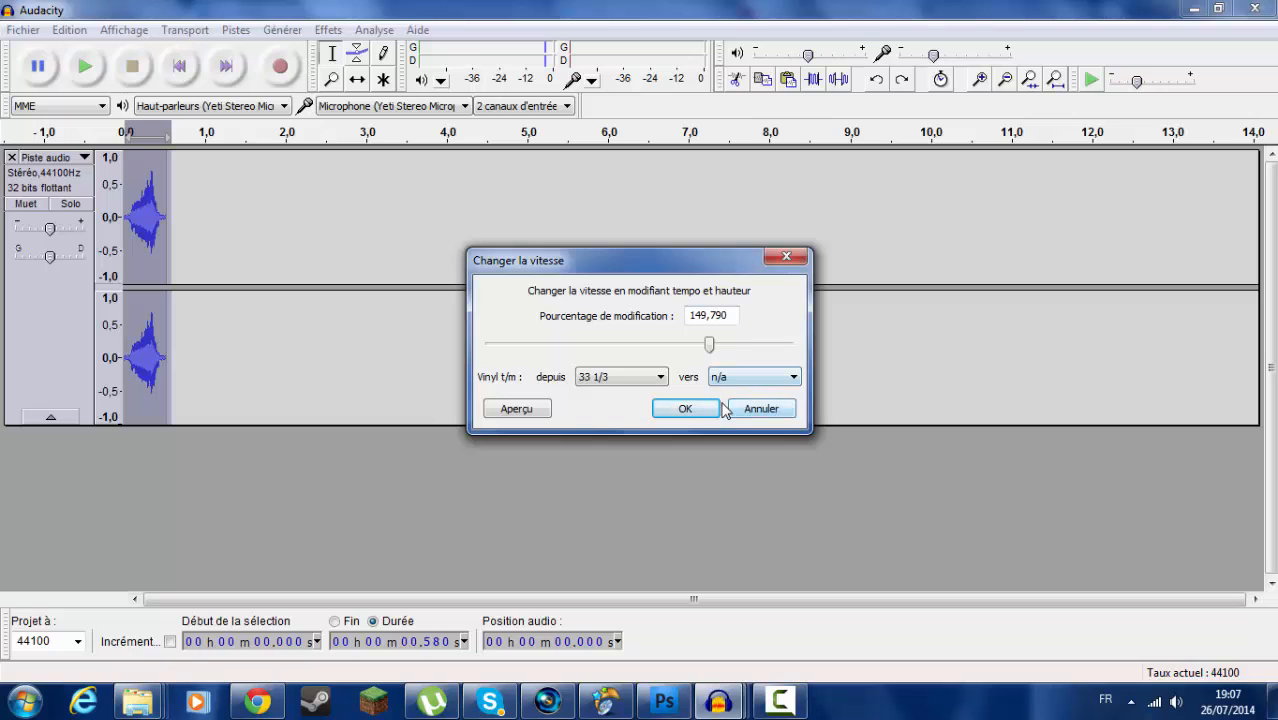
click(685, 408)
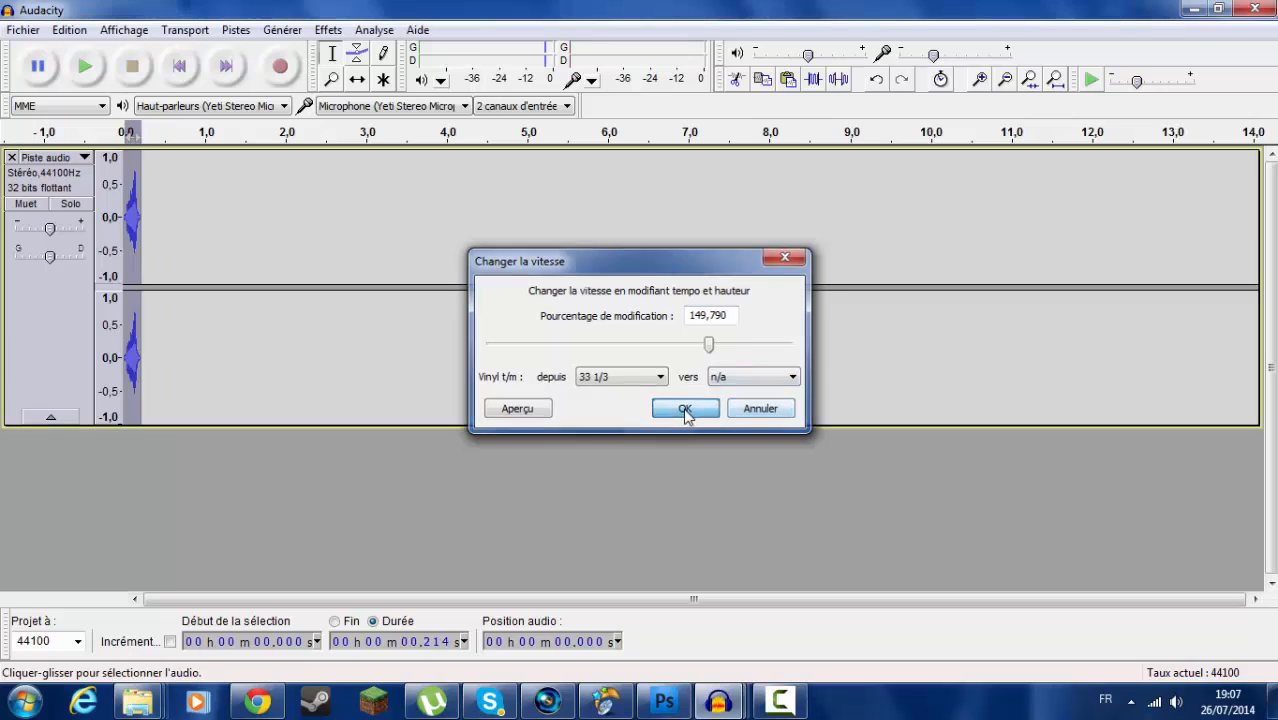
click(78, 70)
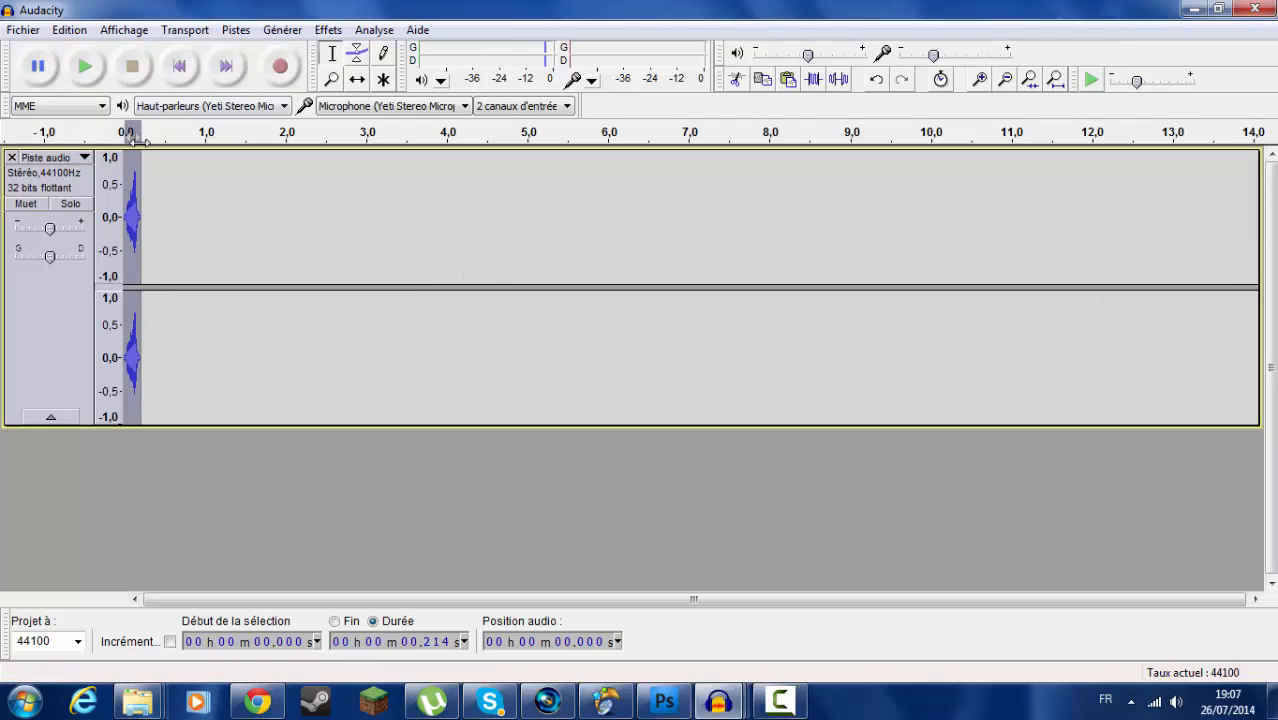
key(ctrl+z)
Try slowing down the clip with the speed effect, listen to it and undo the change
click(328, 30)
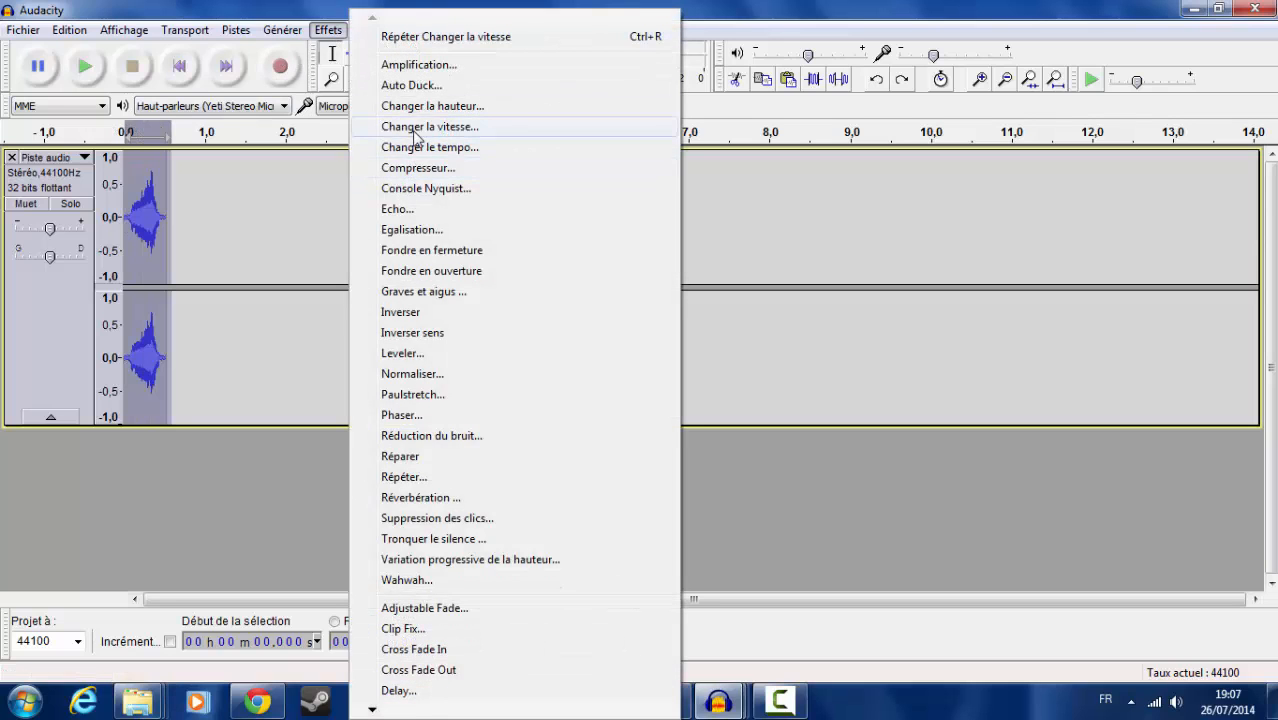
click(420, 127)
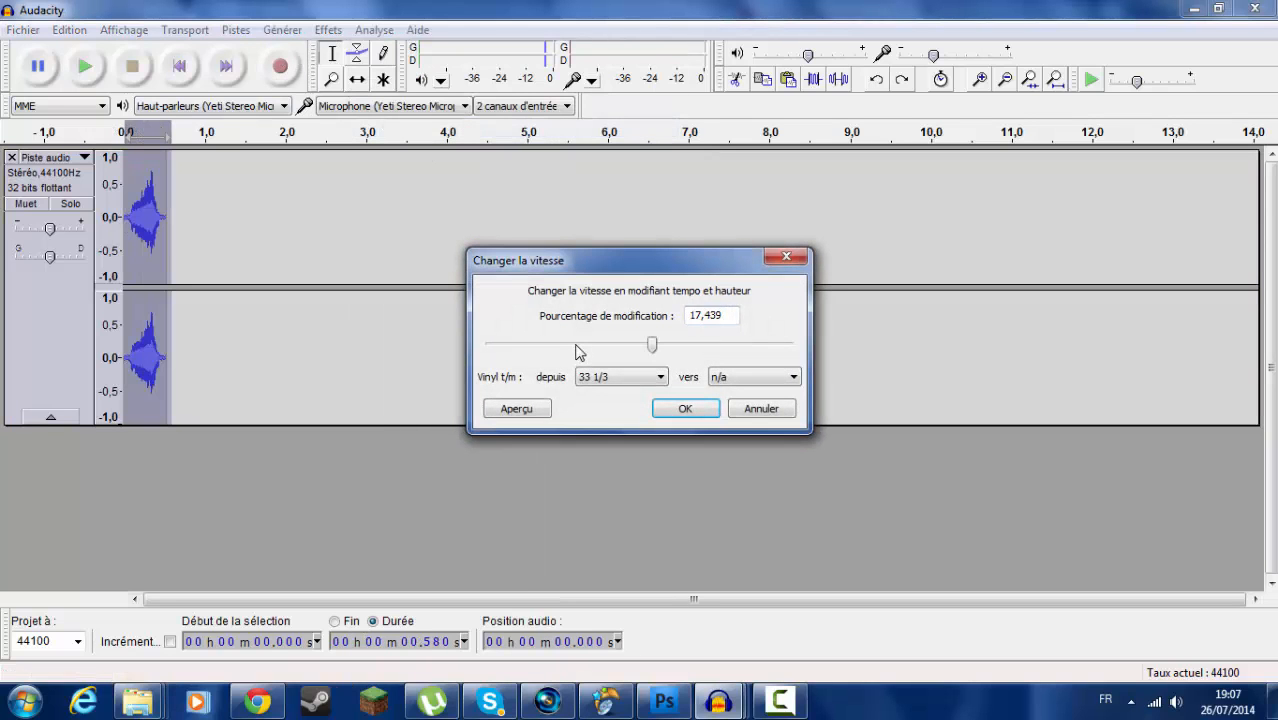
click(680, 409)
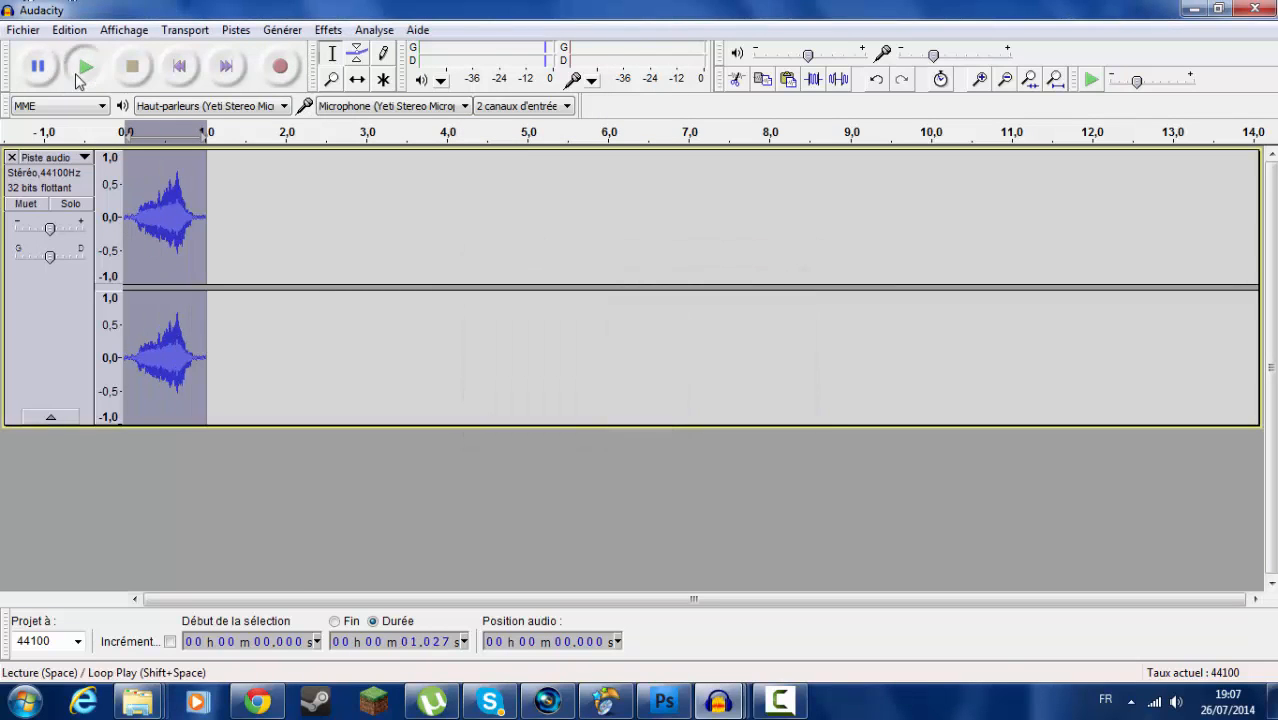
click(80, 66)
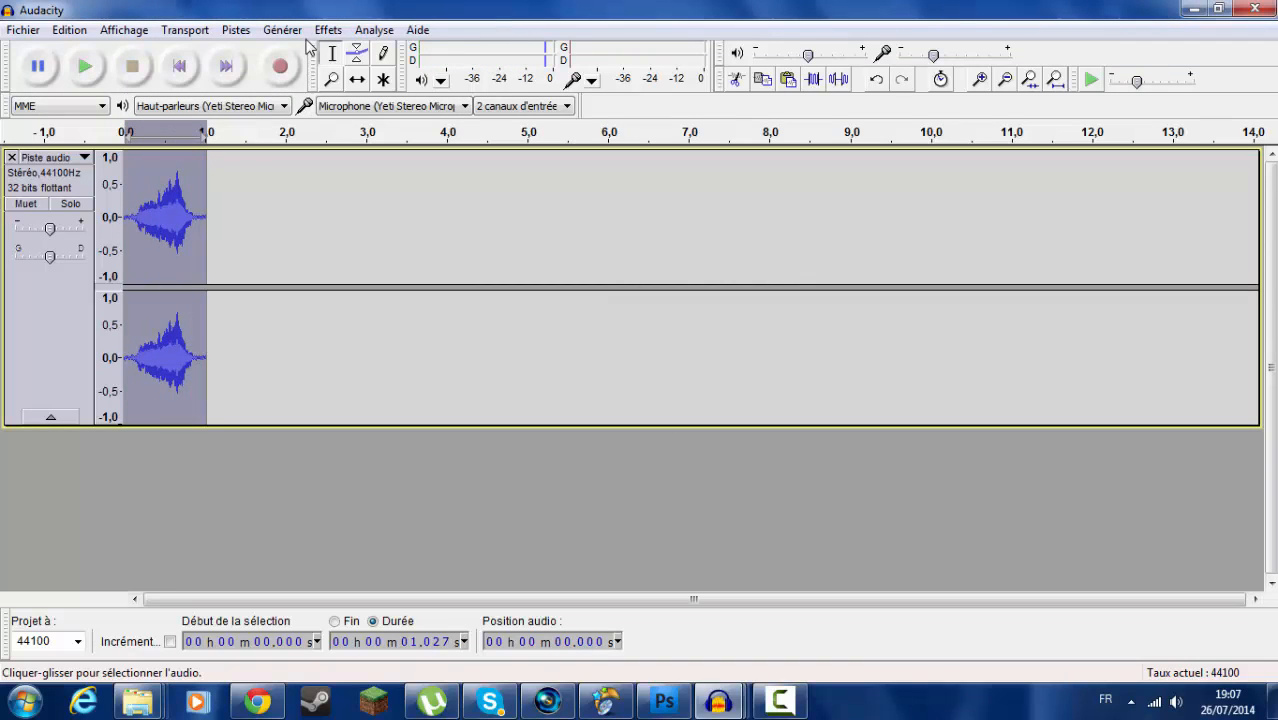
key(ctrl+z)
Change the clip's tempo by 313,918 percent without altering its pitch, and play the result
click(329, 30)
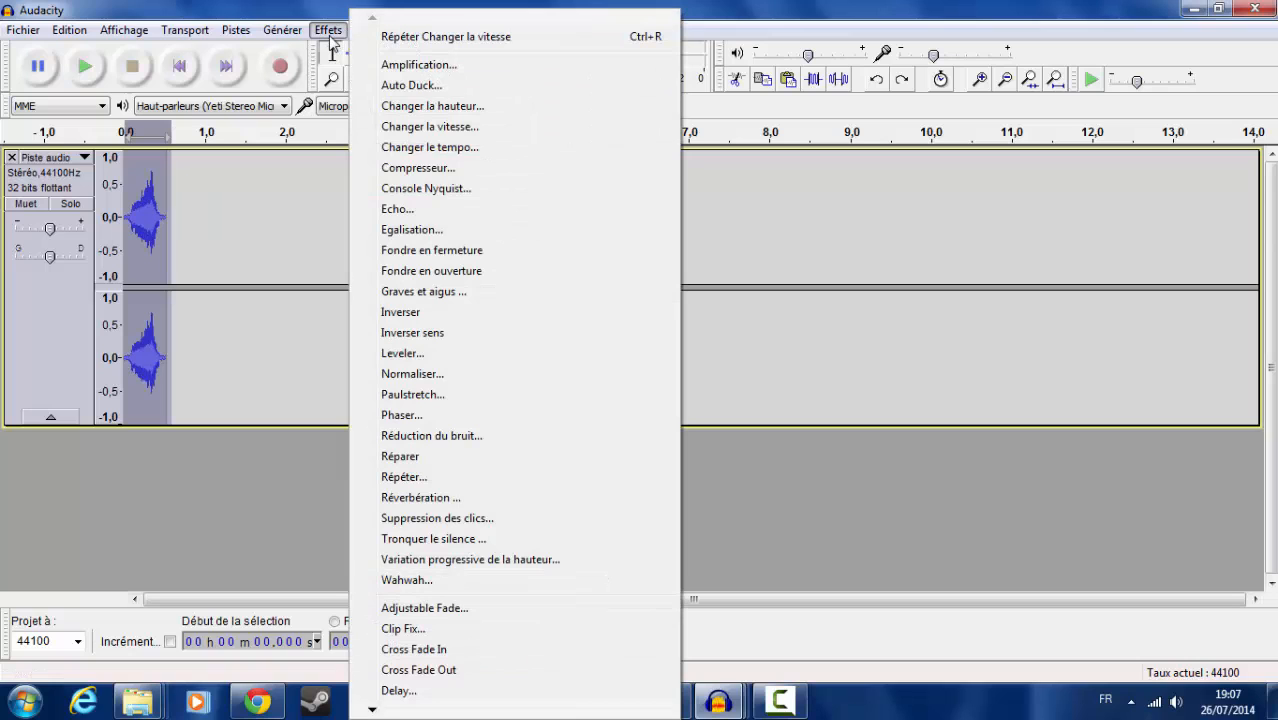
click(596, 152)
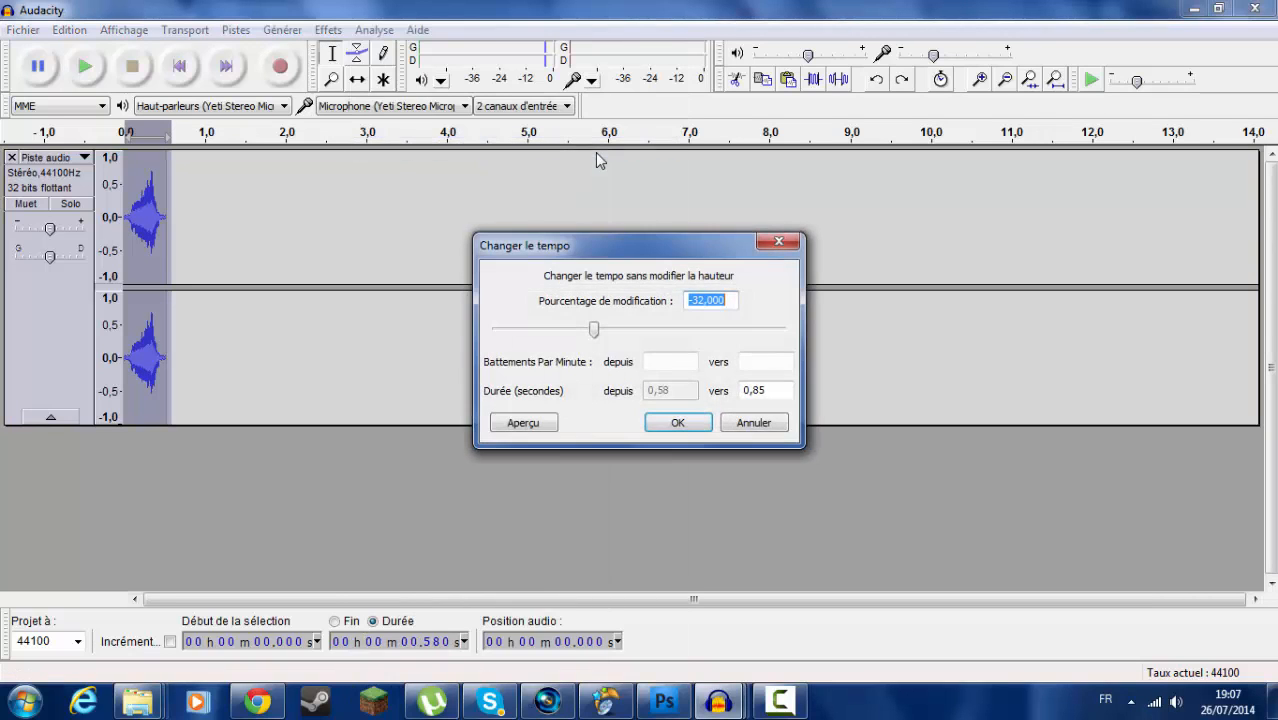
drag(602, 333, 757, 332)
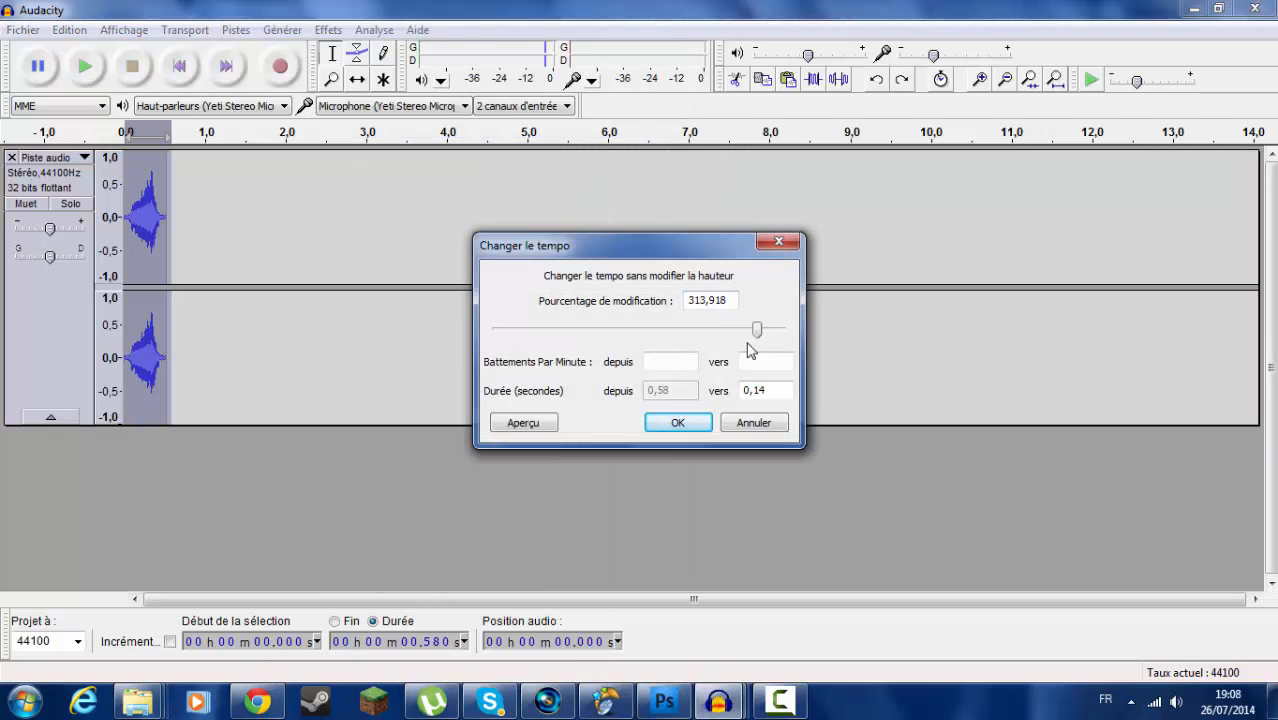
click(695, 425)
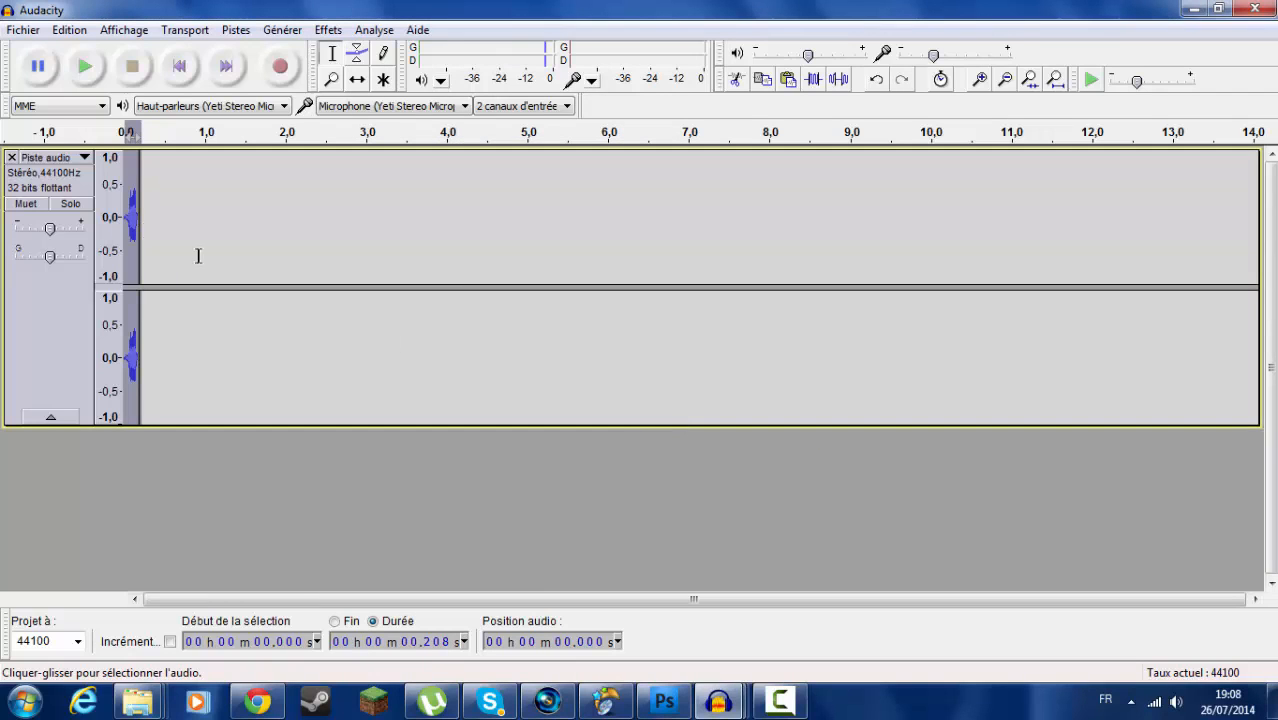
click(85, 70)
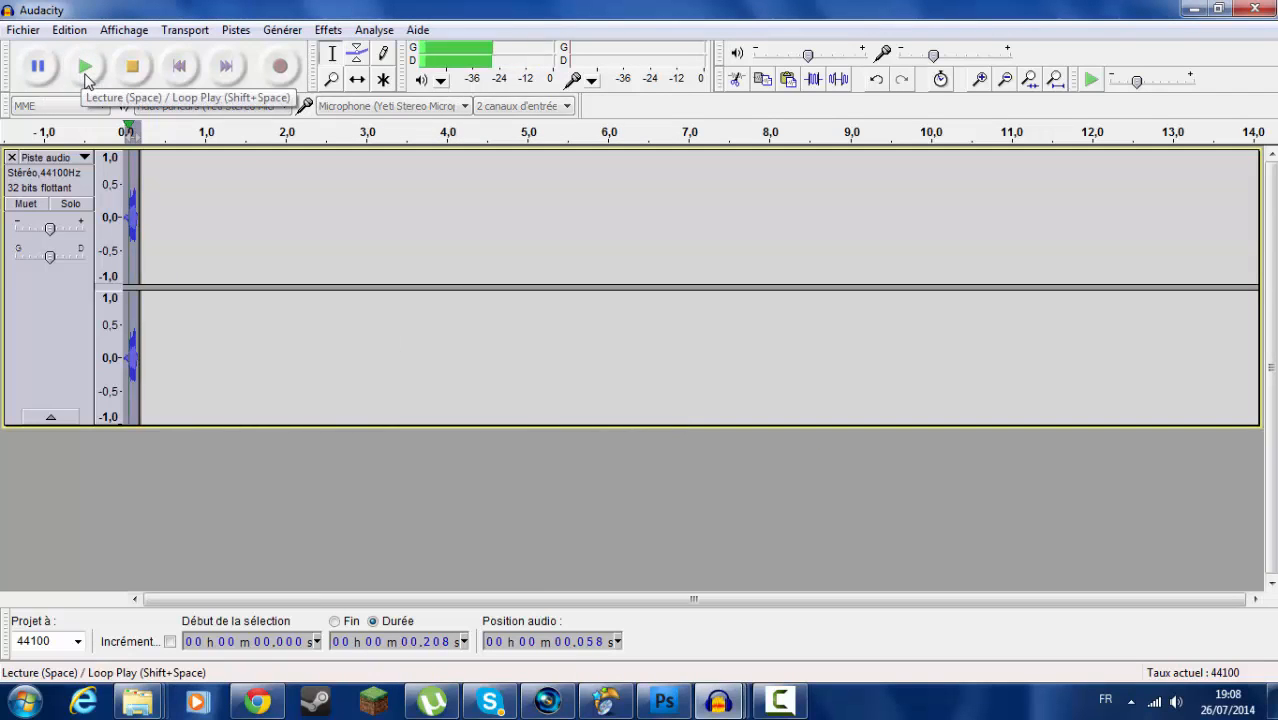
Undo the last tempo change, then try slowing the clip with a tempo change of -22,000 percent, play it and undo it
key(ctrl+z)
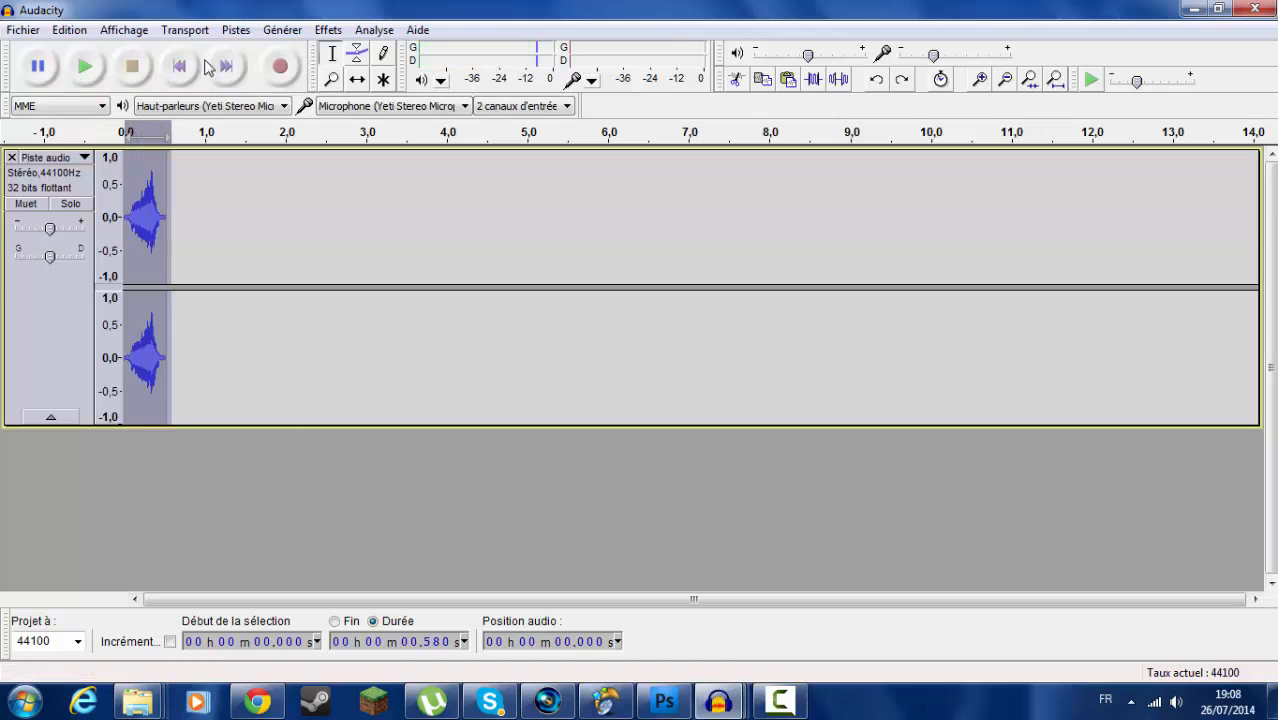
click(328, 30)
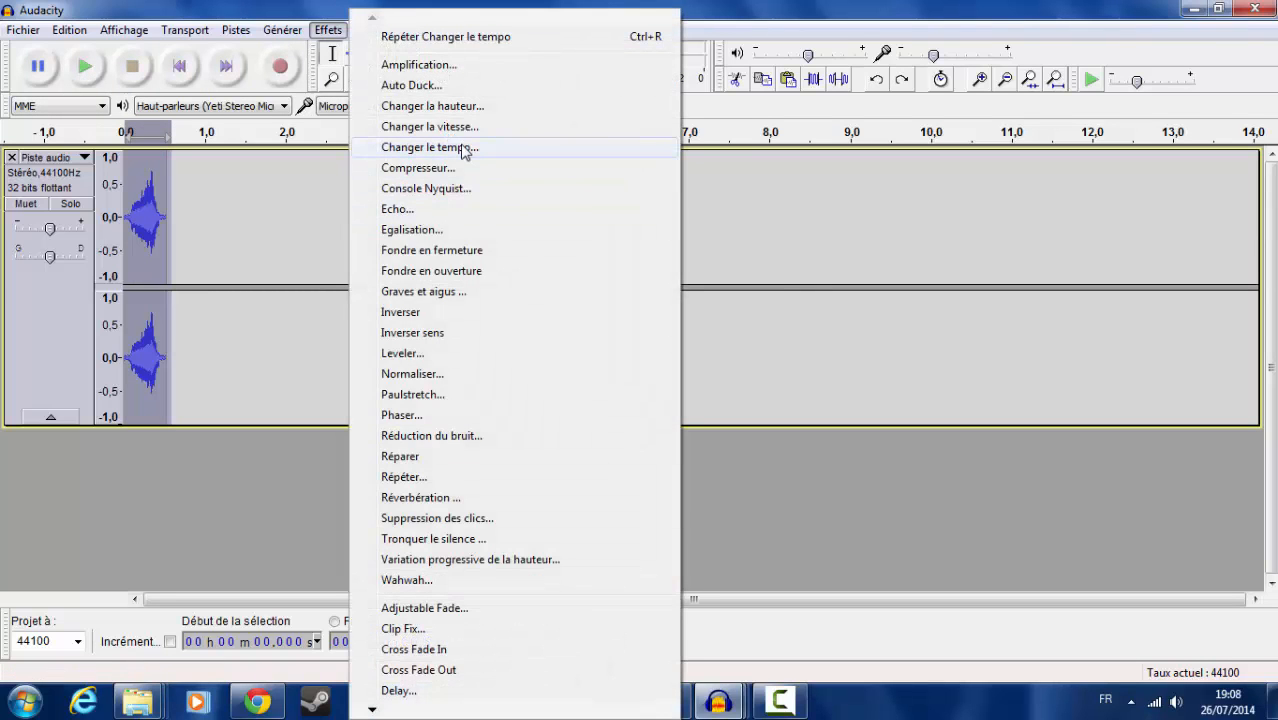
click(430, 148)
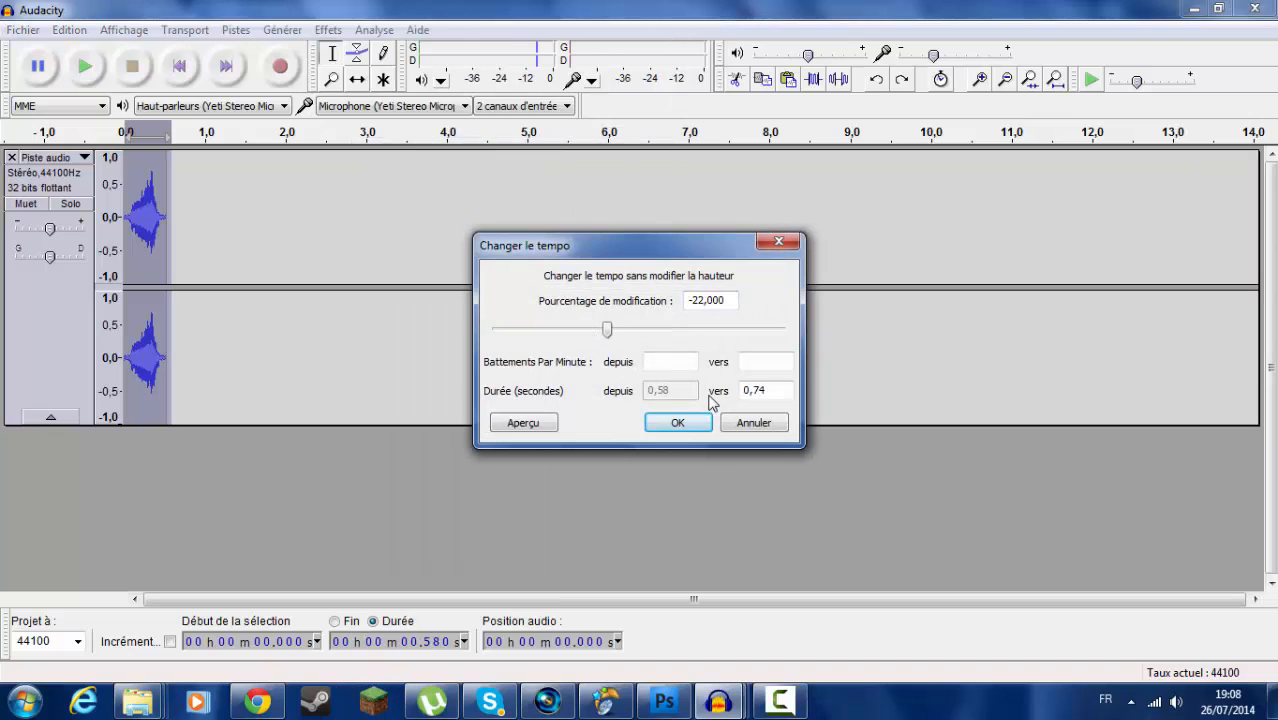
click(678, 423)
click(85, 66)
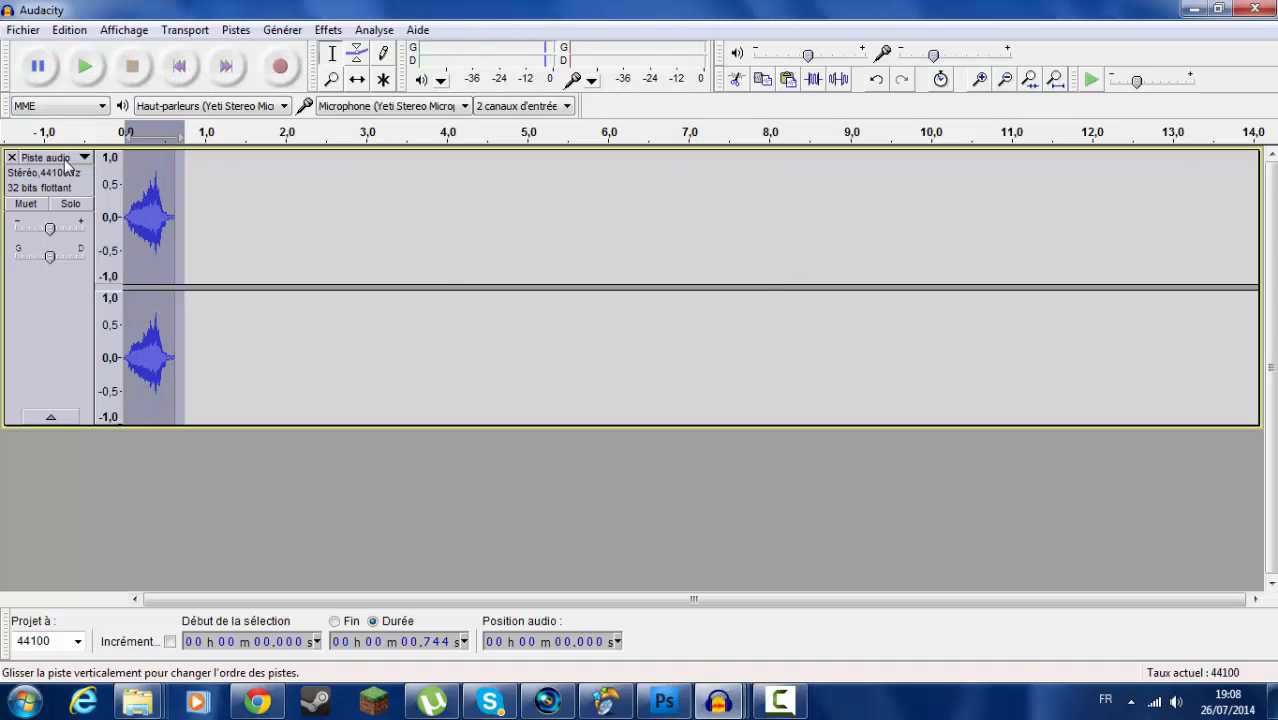
key(ctrl+z)
Fade out the last 0.174 s of the clip, starting at 0.360 s, and play the clip from near its start
click(327, 30)
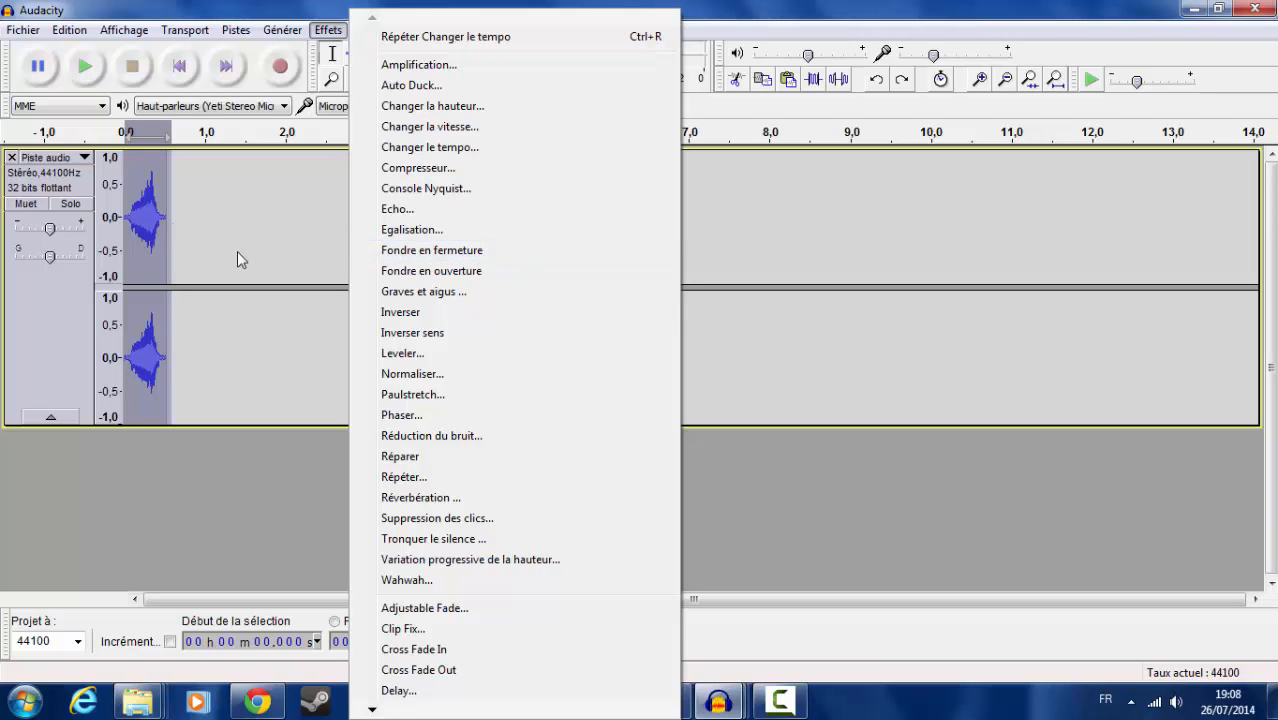
click(163, 224)
drag(165, 214, 168, 214)
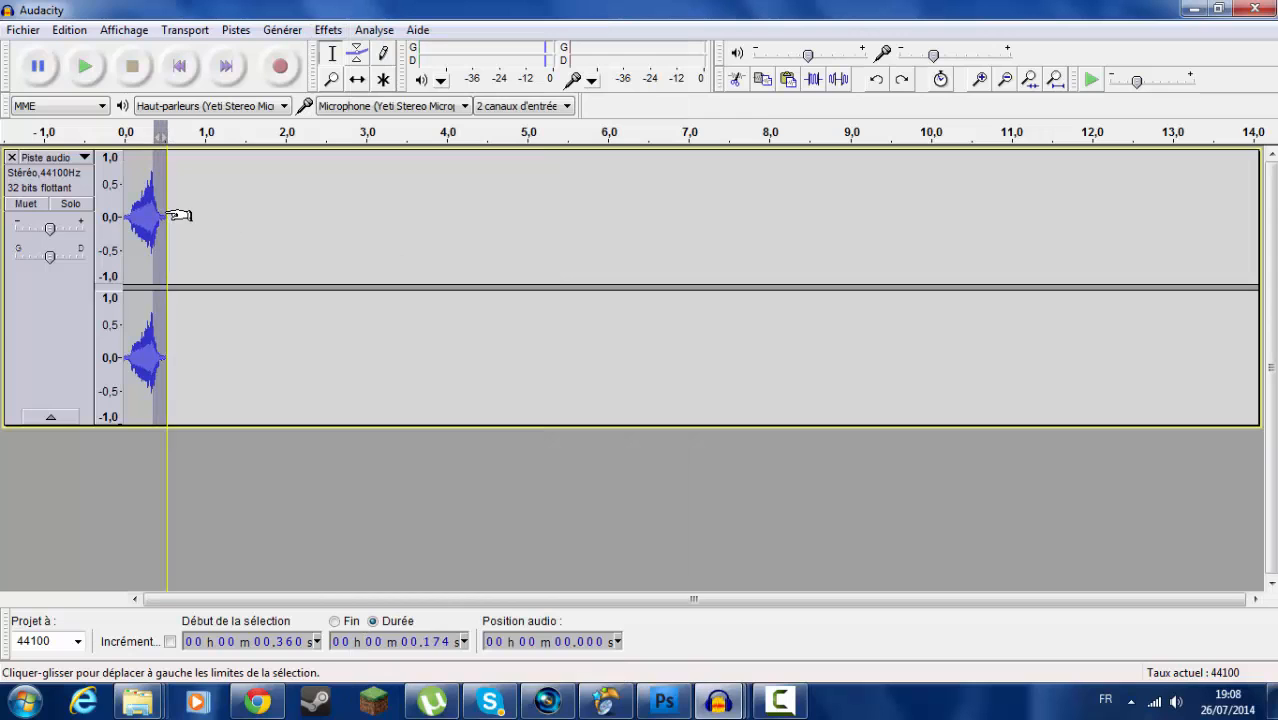
click(328, 30)
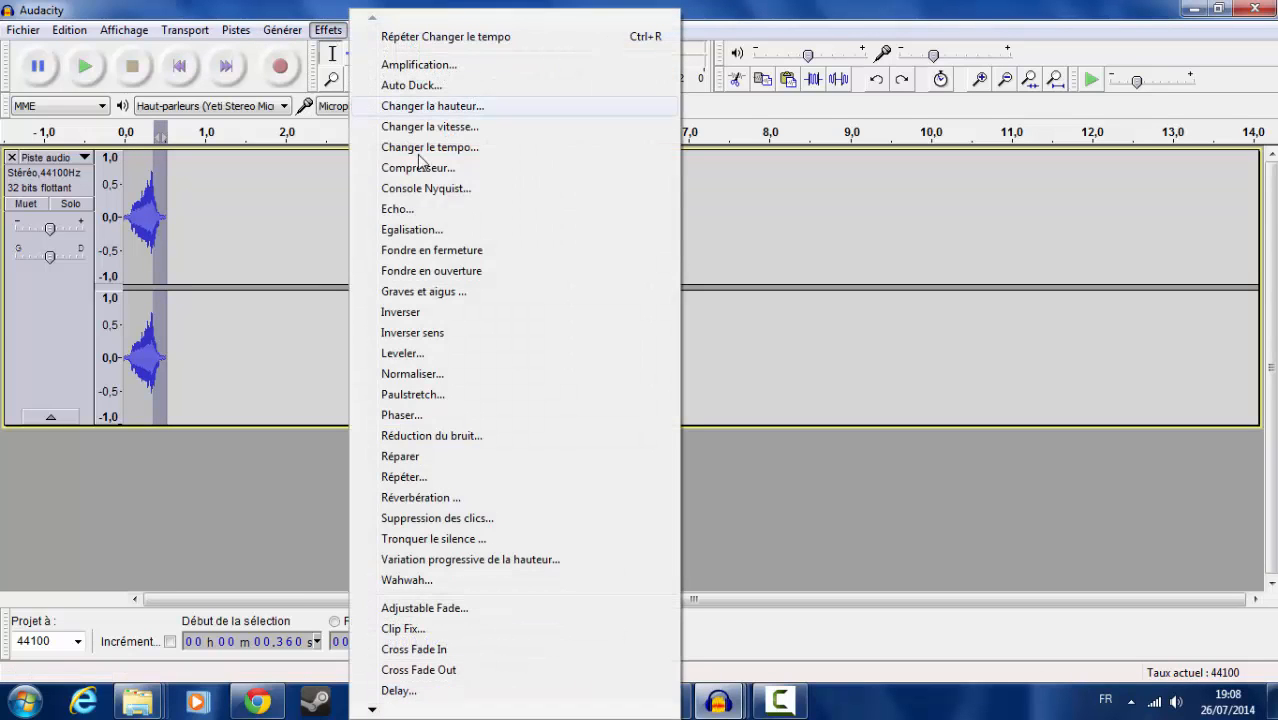
click(474, 254)
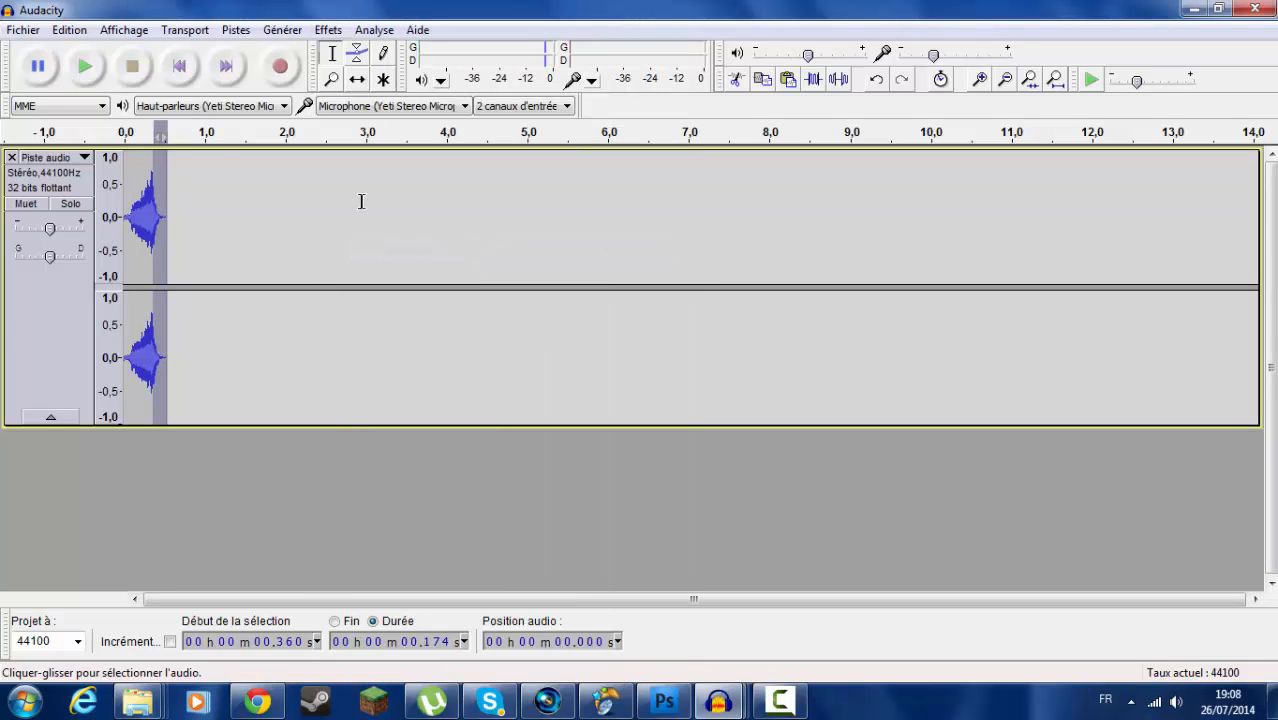
click(131, 199)
click(84, 67)
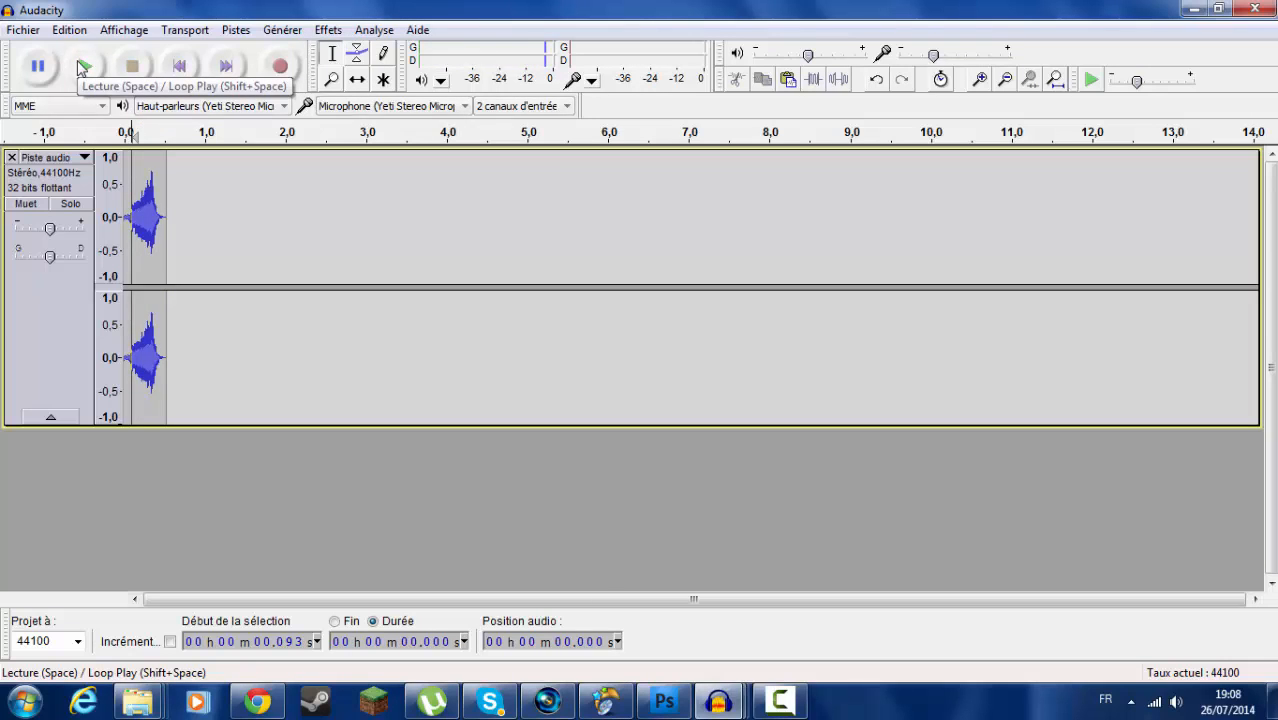
click(84, 67)
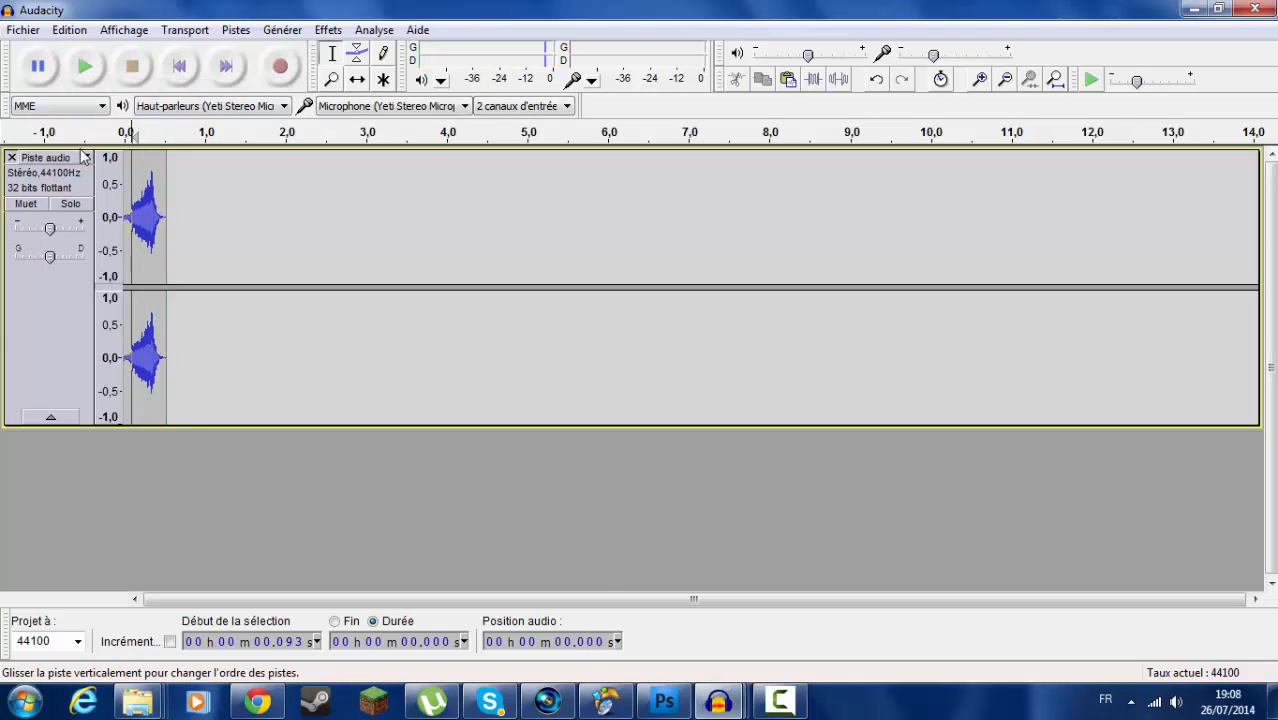
Remove the audio track and record a new voice clip about 6.3 s long
click(11, 157)
click(280, 66)
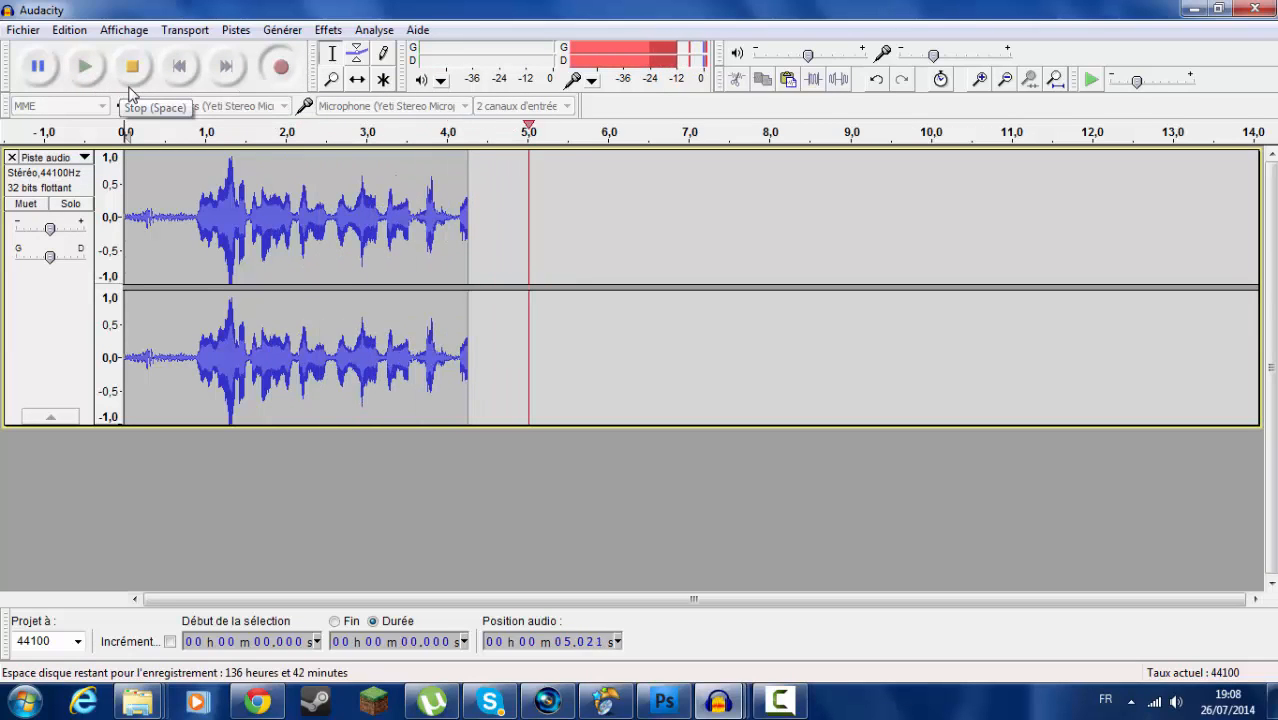
click(129, 88)
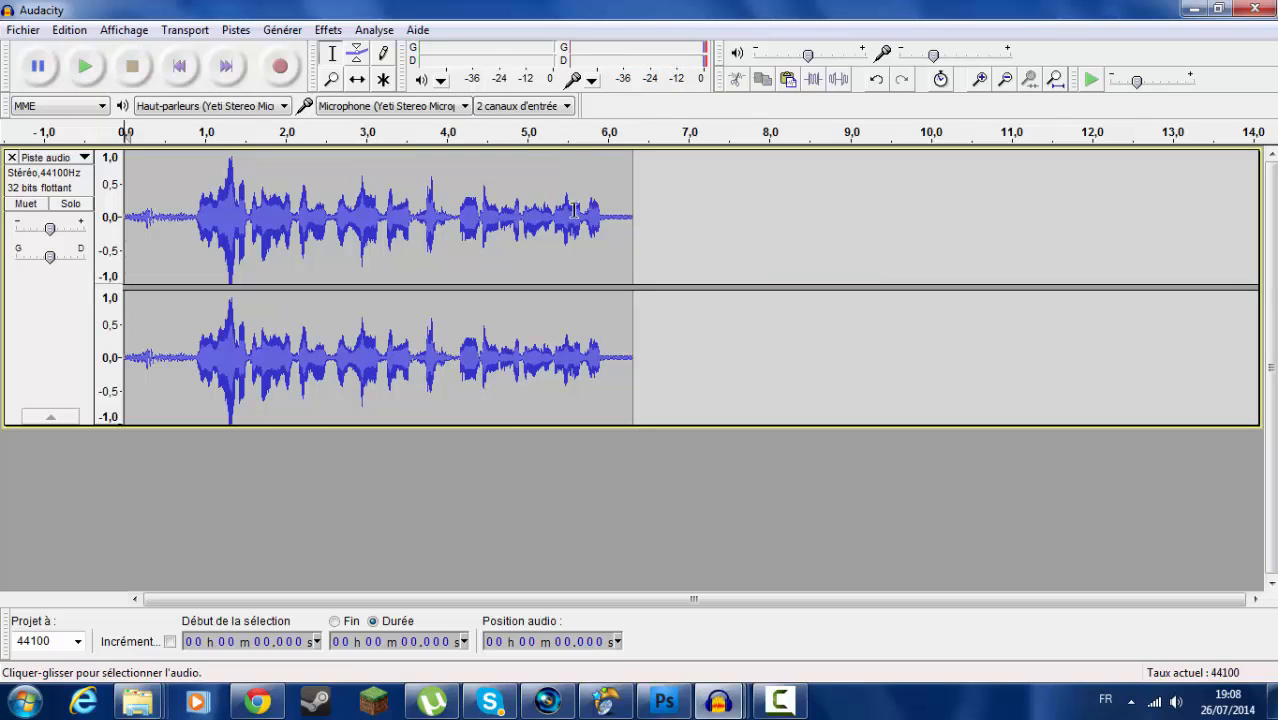
Fade out the recording from 4.052 s to its end and play it from 0.313 s
drag(453, 215, 634, 215)
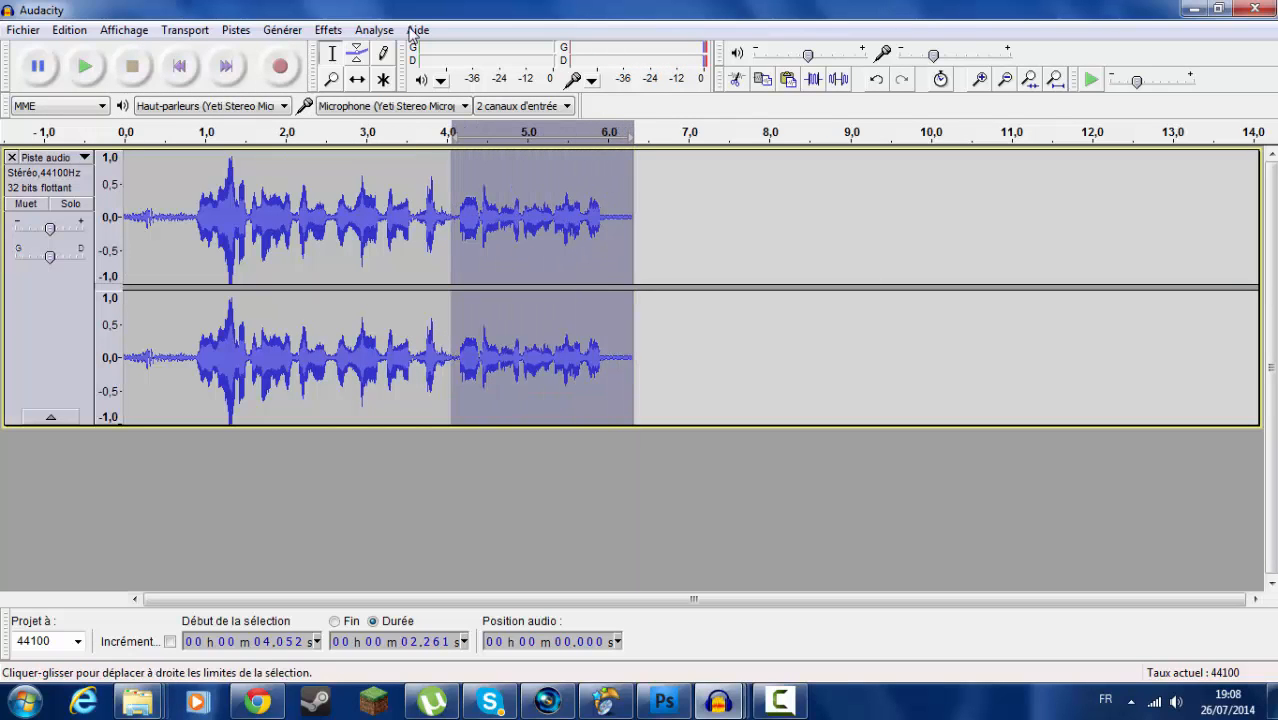
click(323, 31)
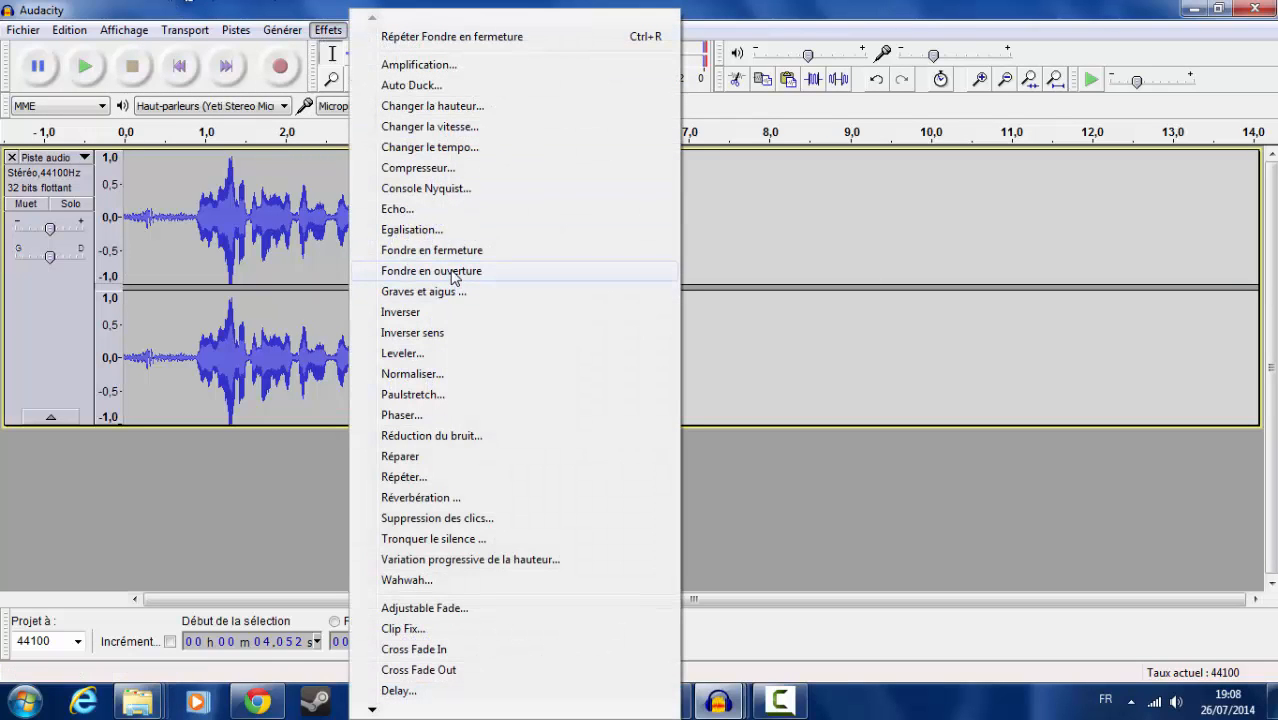
click(436, 252)
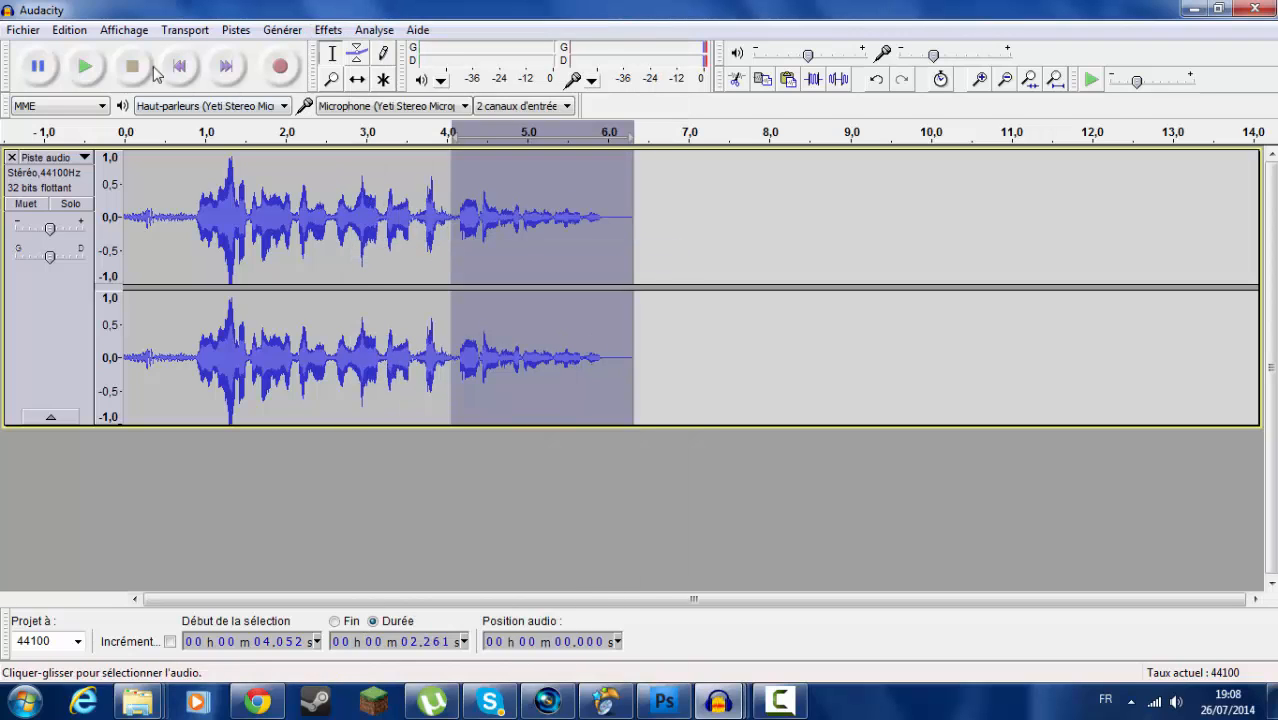
click(150, 177)
click(84, 66)
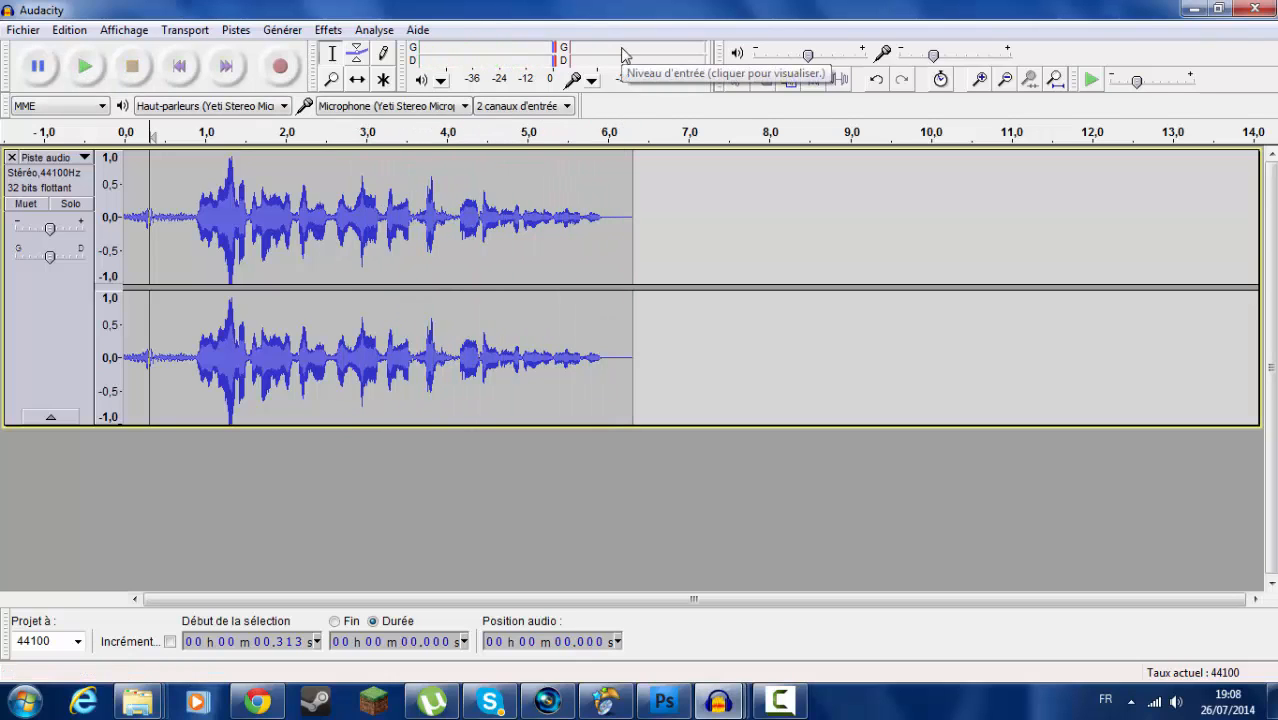
Try a fade-in on the whole recording and clear the recording from the project
click(309, 31)
click(425, 273)
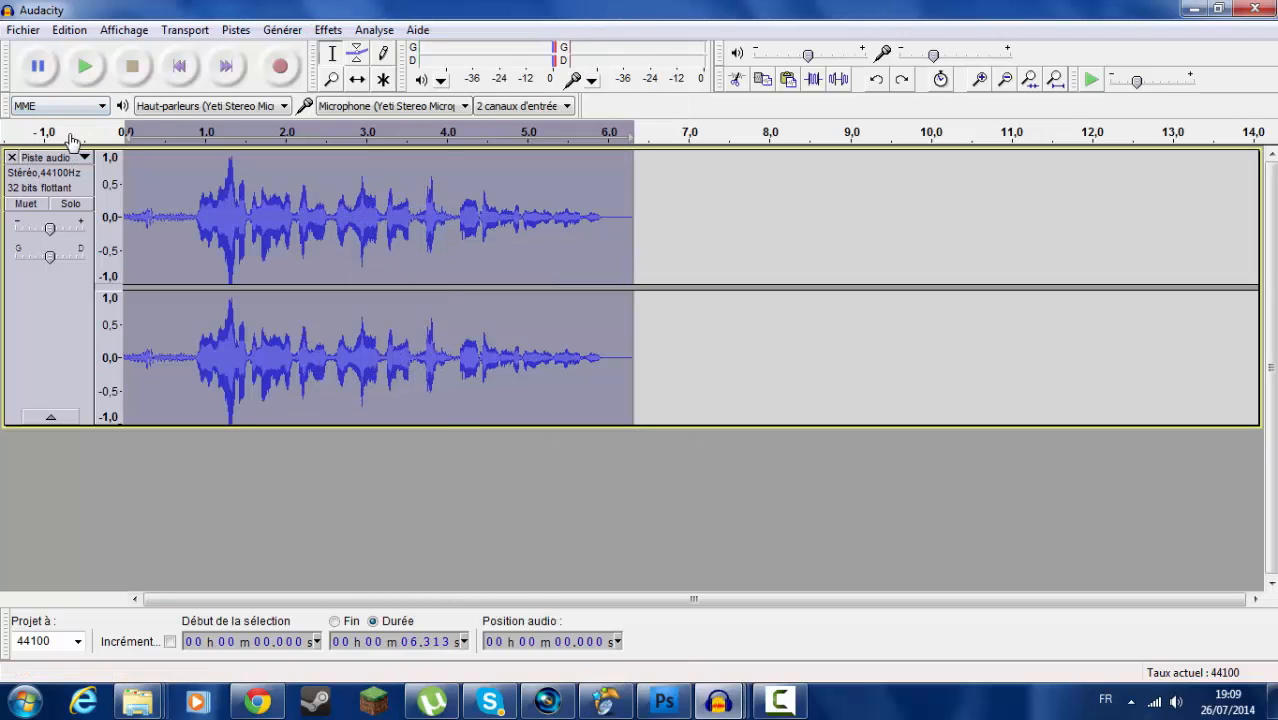
drag(451, 220, 633, 220)
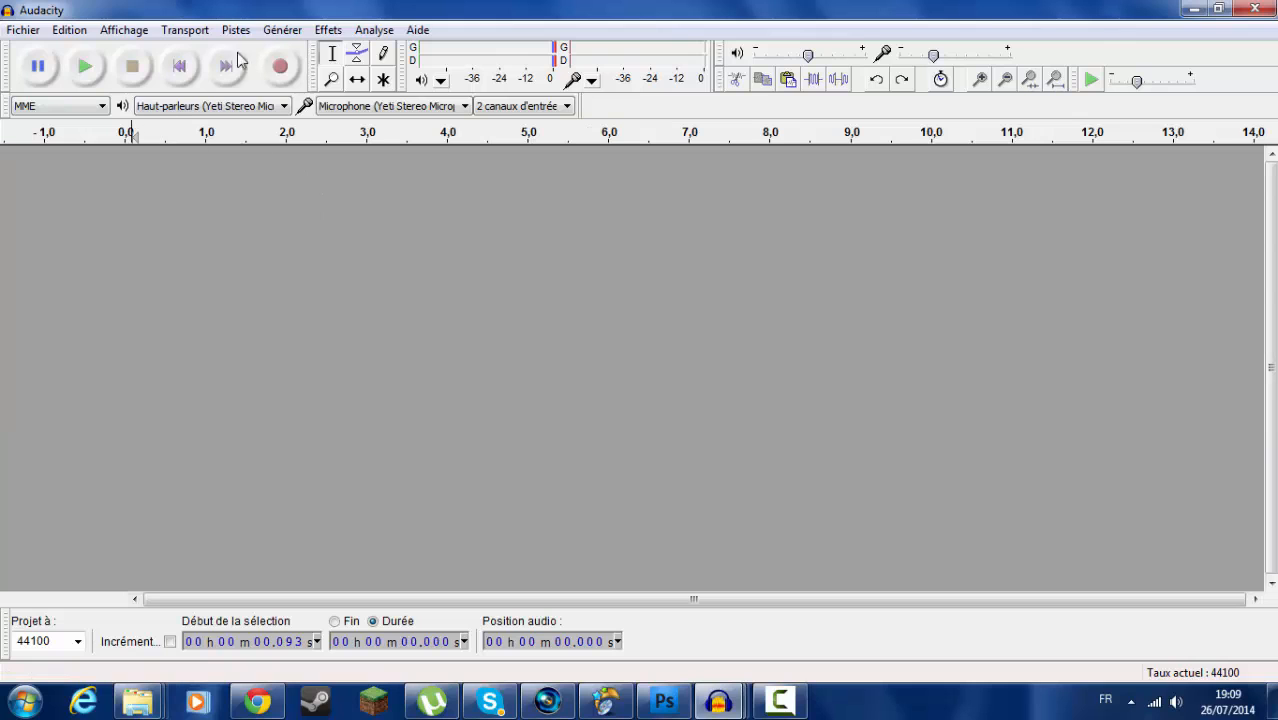
Record a new voice clip about 3.9 s long and delete the silence at its start
click(282, 67)
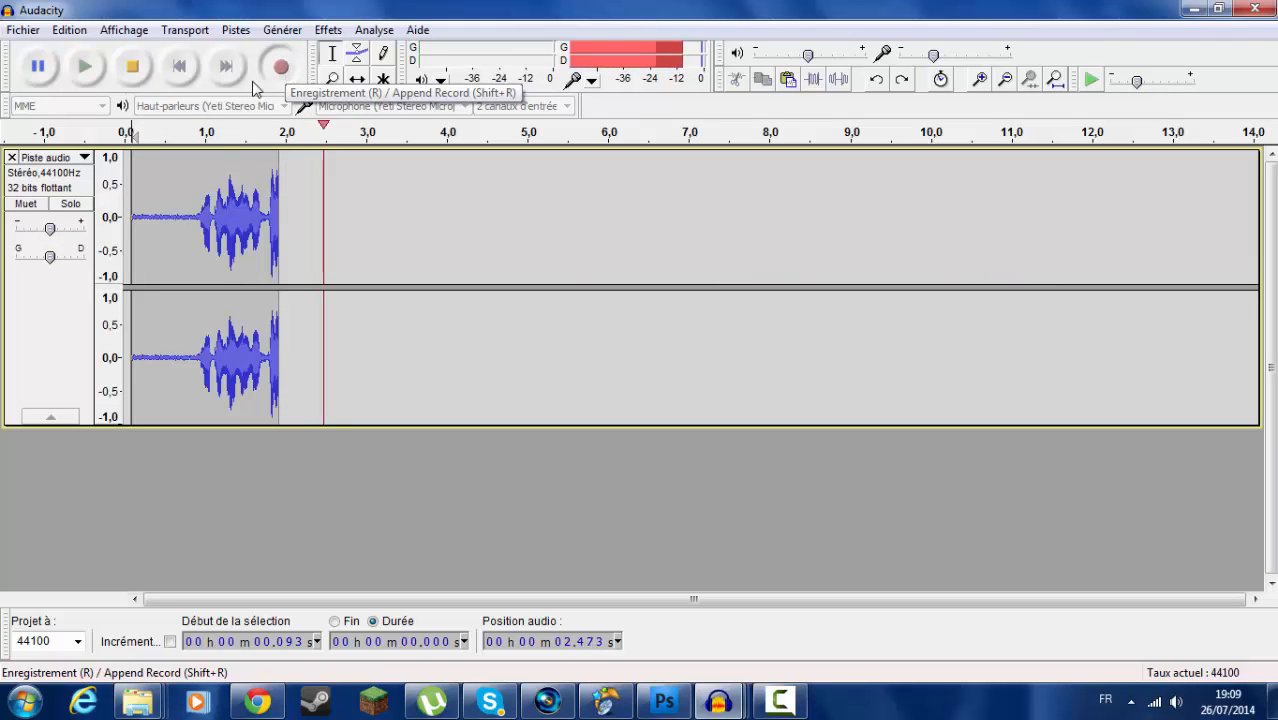
key(space)
click(132, 66)
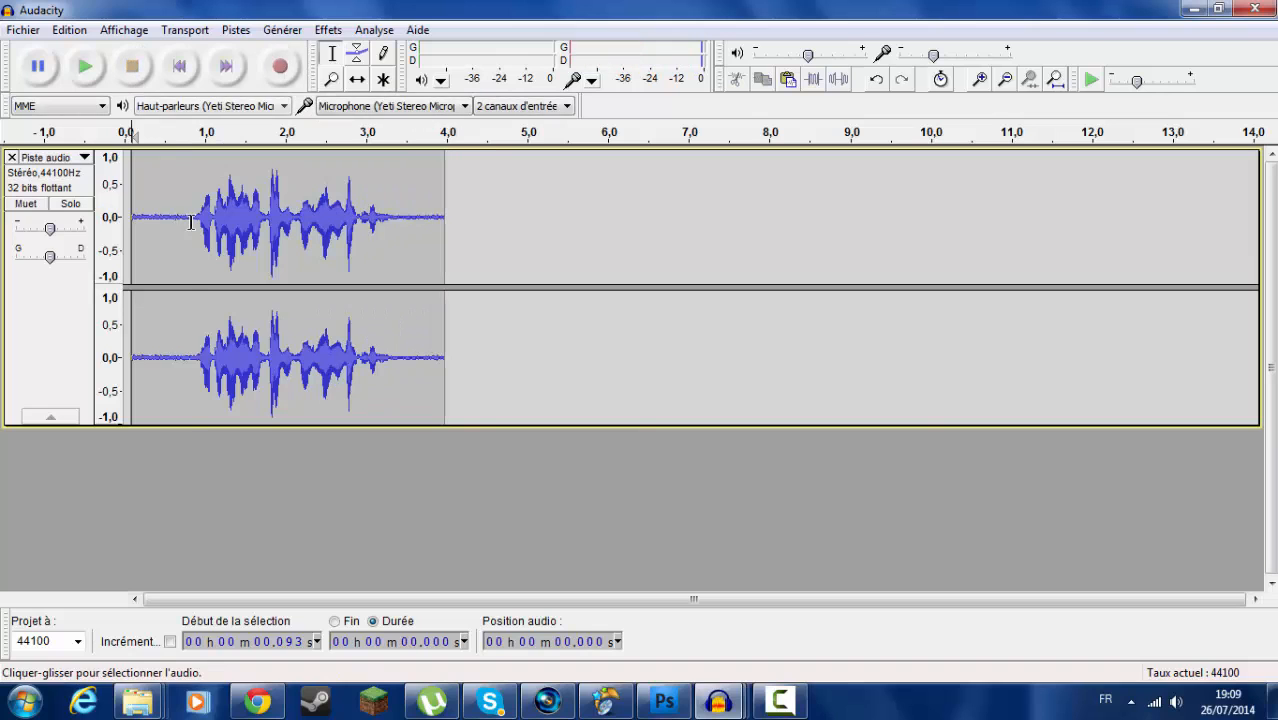
drag(194, 220, 20, 165)
key(Delete)
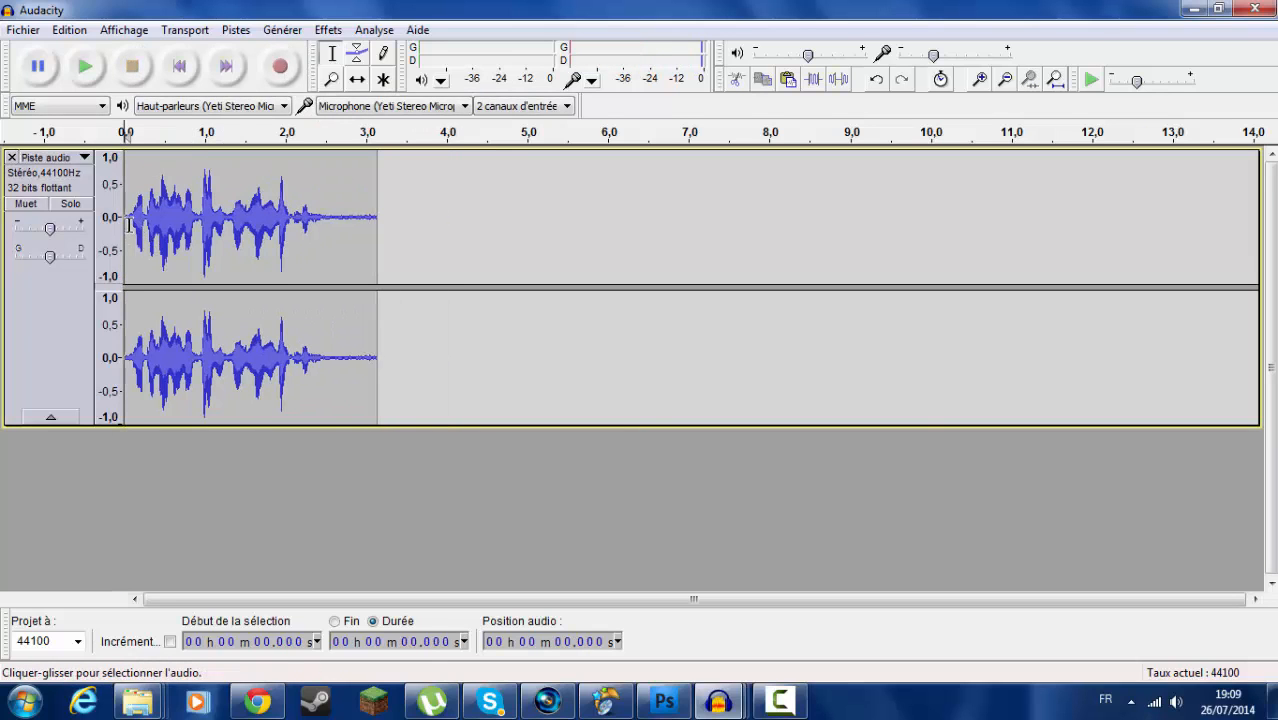
Fade in the 0.917 s passage starting at 0.046 s and play the clip from near its start
drag(128, 224, 201, 224)
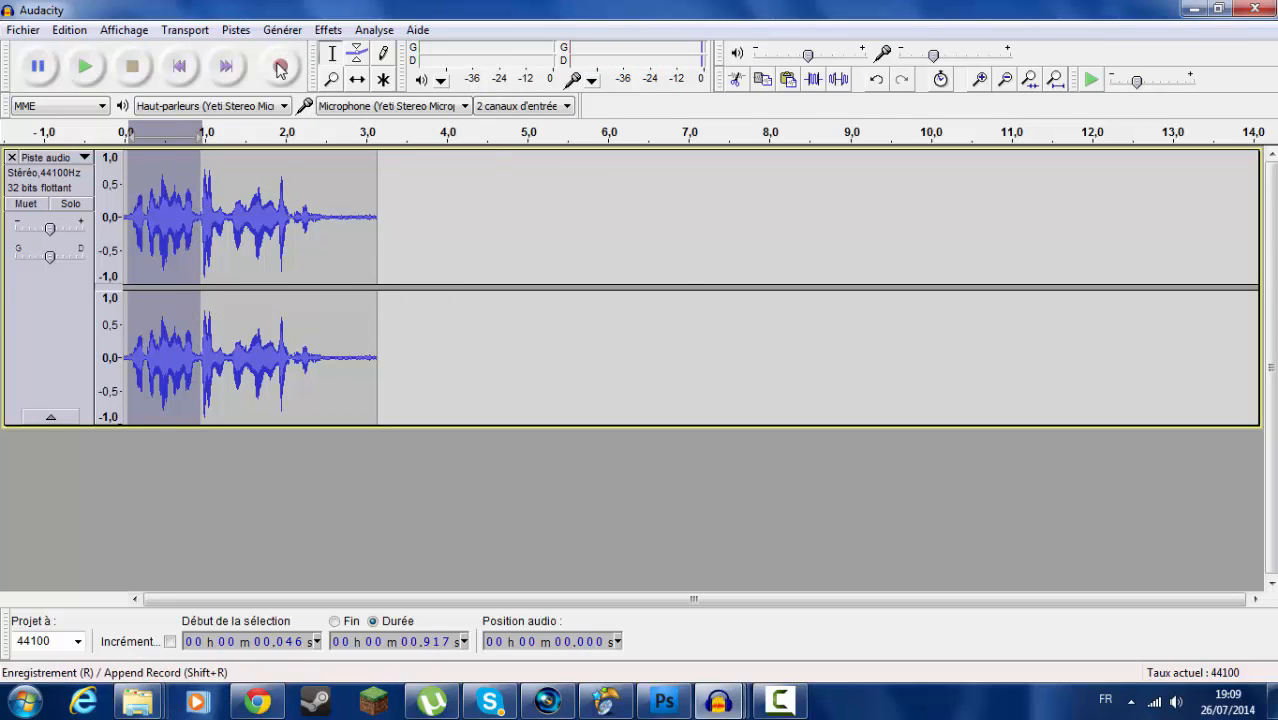
click(327, 30)
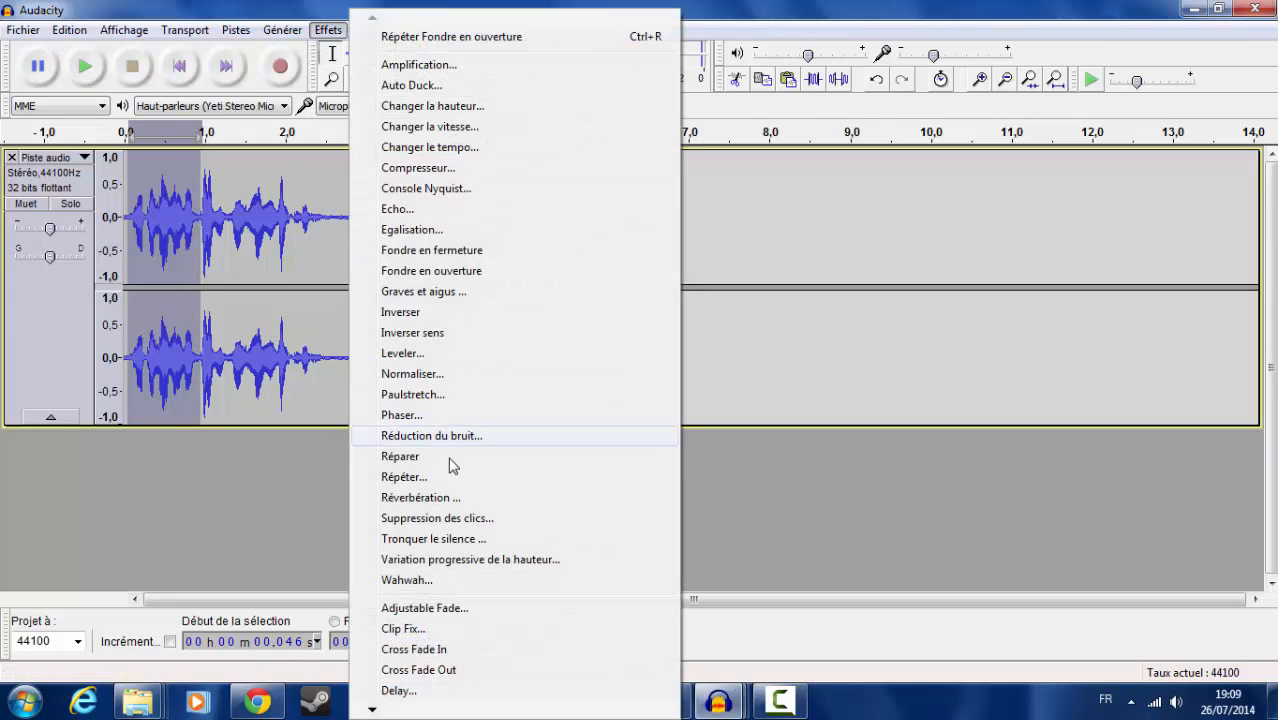
click(463, 291)
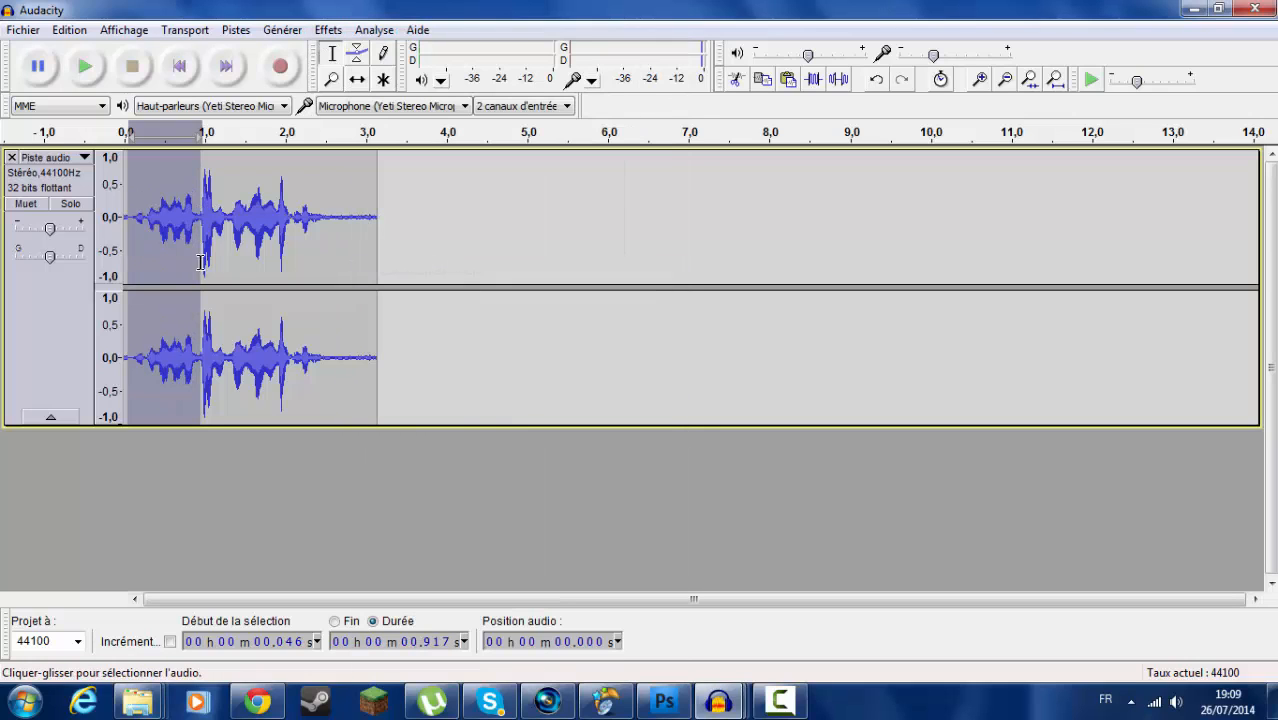
click(133, 212)
click(82, 66)
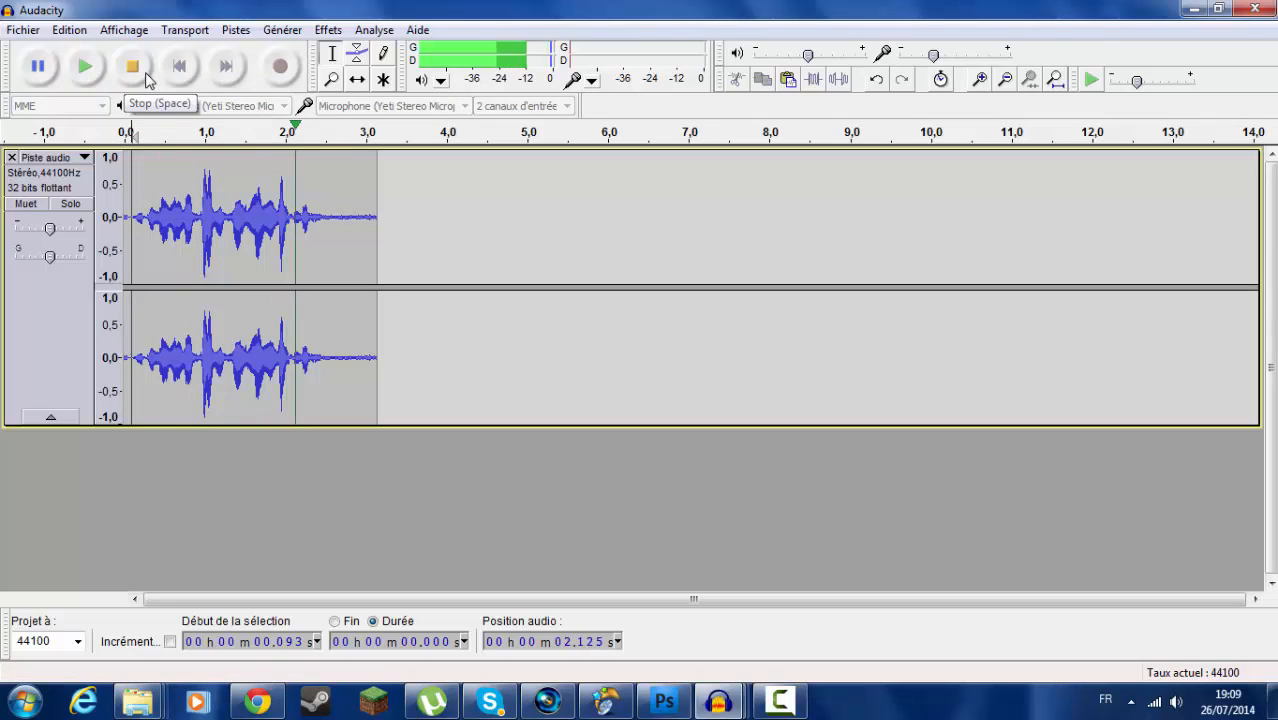
Remove the audio track and record a new short voice clip
click(12, 157)
click(328, 30)
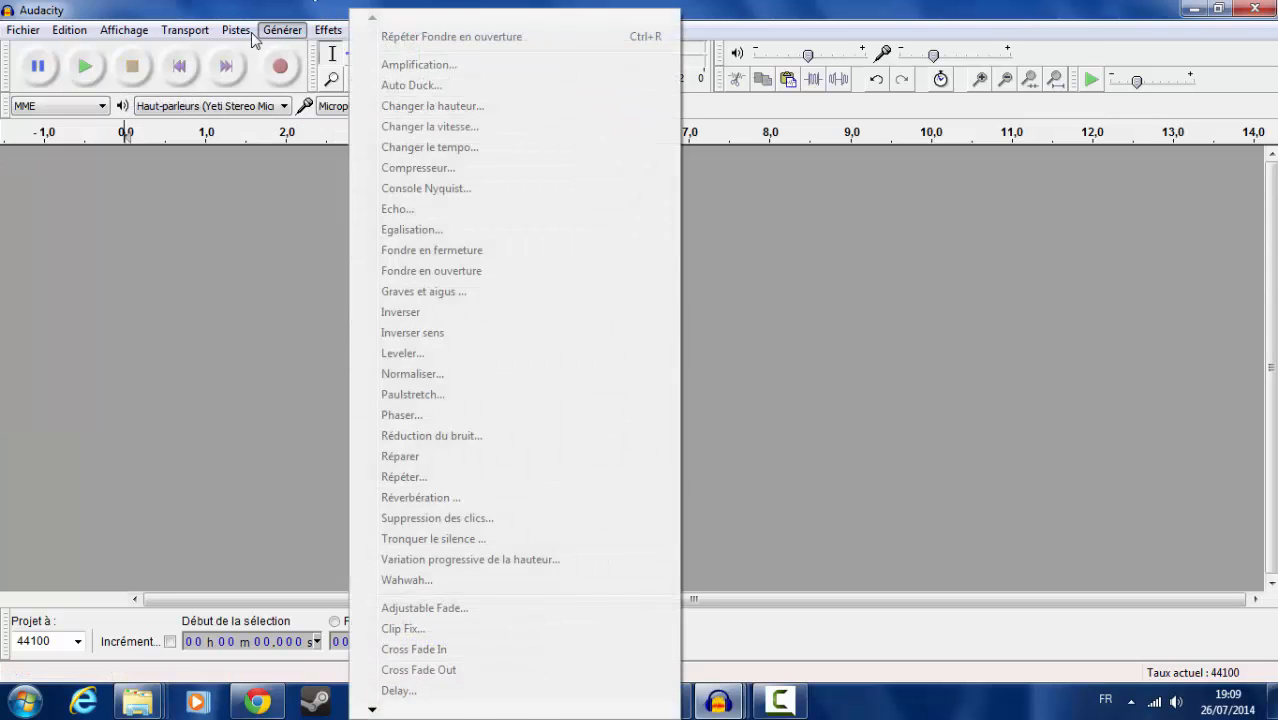
click(282, 30)
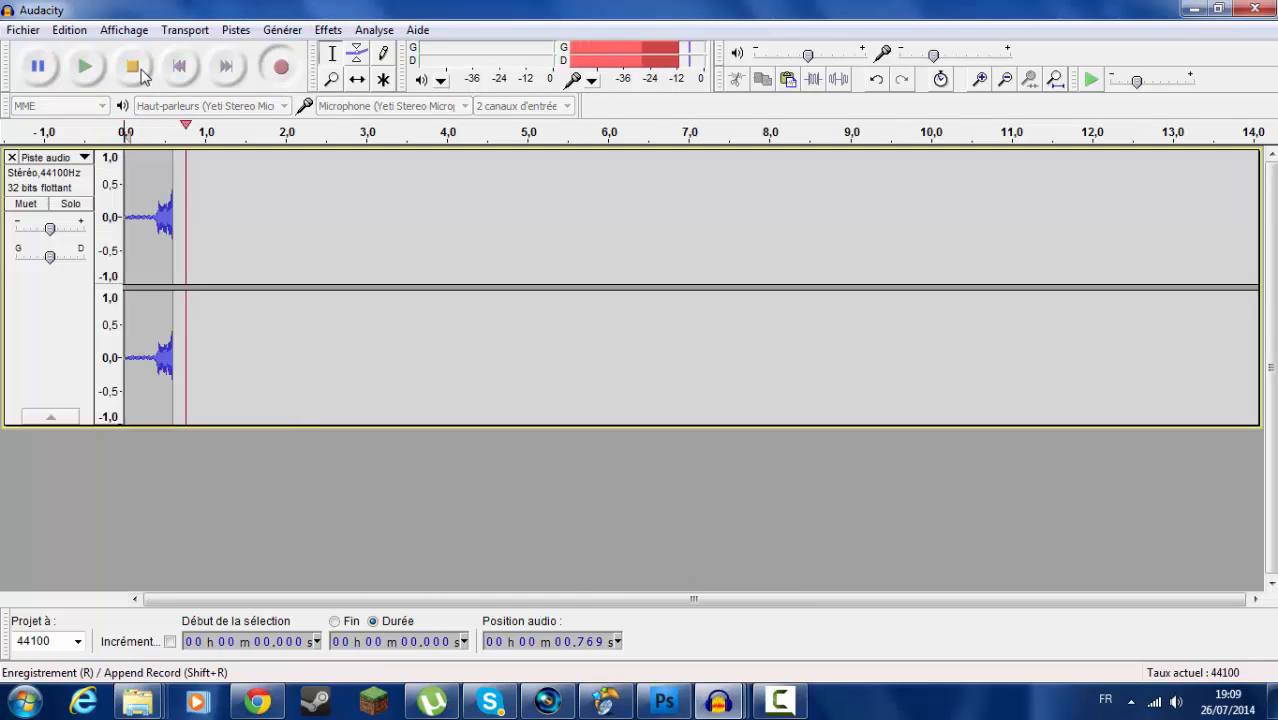
click(132, 66)
Trim the short clip by deleting everything after 0.848 s and the silence before the voice
drag(194, 225, 226, 233)
key(Delete)
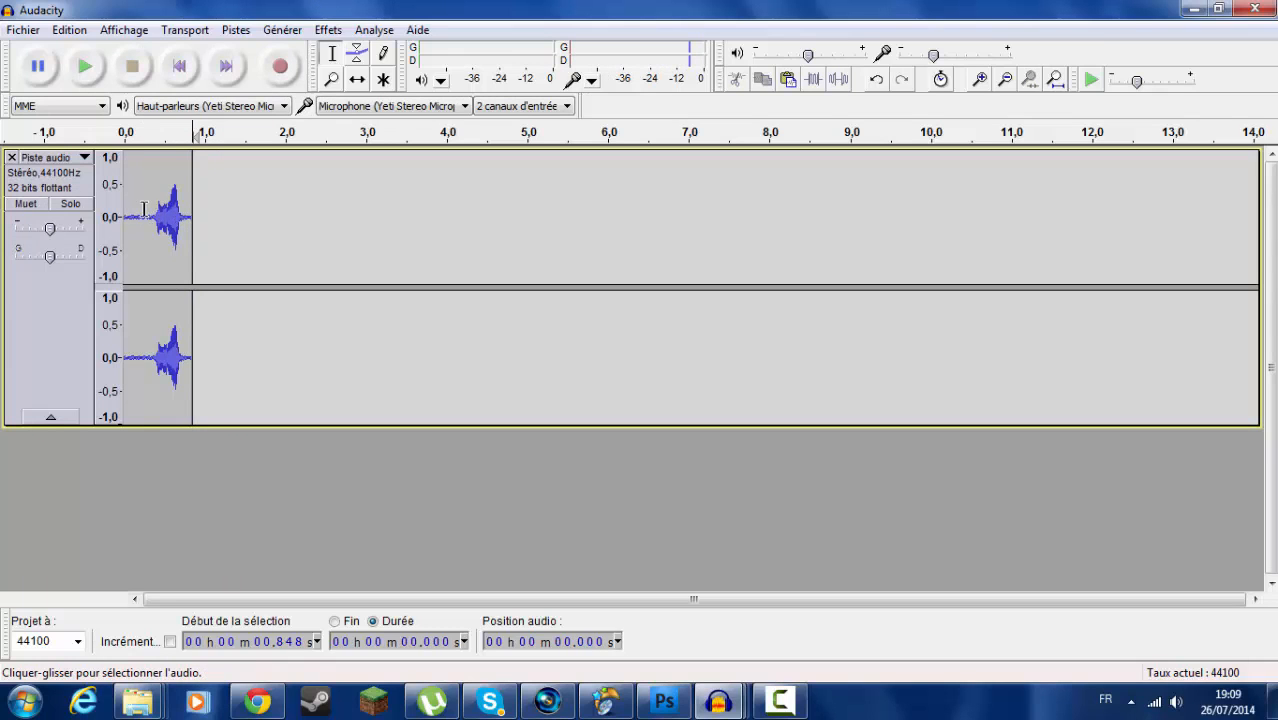
drag(143, 209, 123, 210)
key(Delete)
Select the entire 0.615 s clip and delete it, leaving the track in place
click(328, 30)
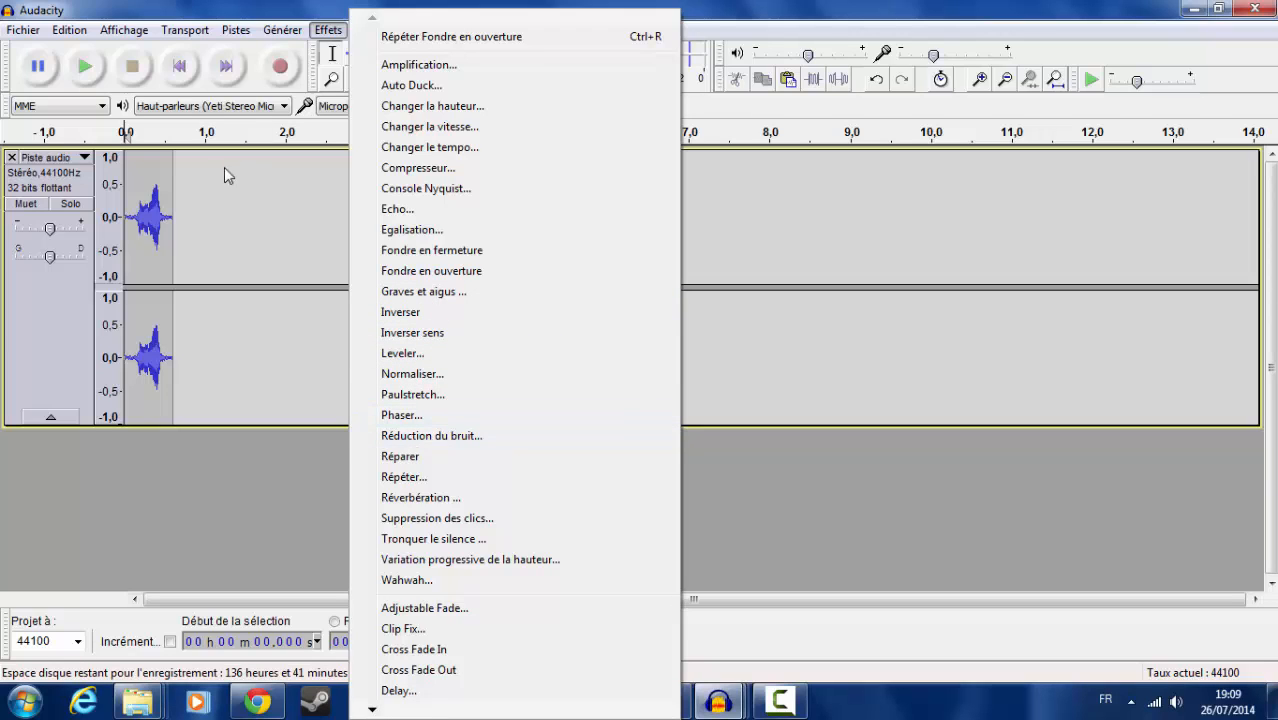
click(210, 234)
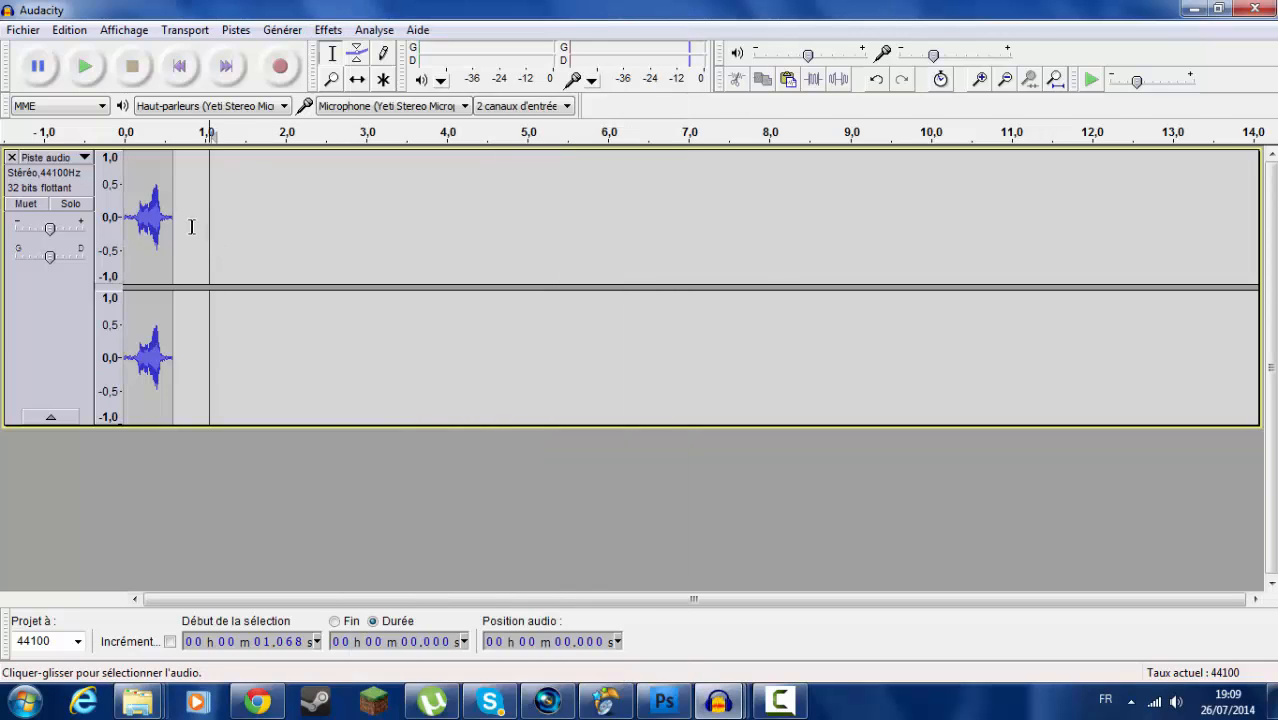
click(174, 229)
drag(170, 229, 125, 245)
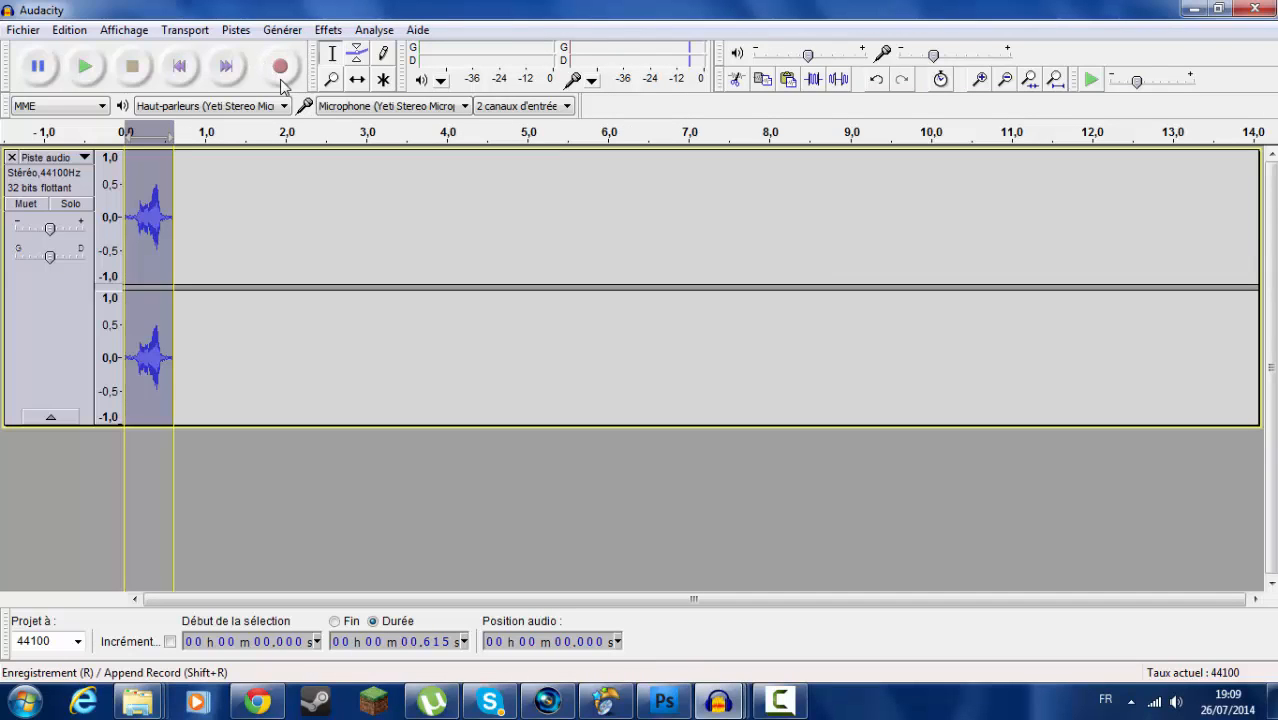
key(Delete)
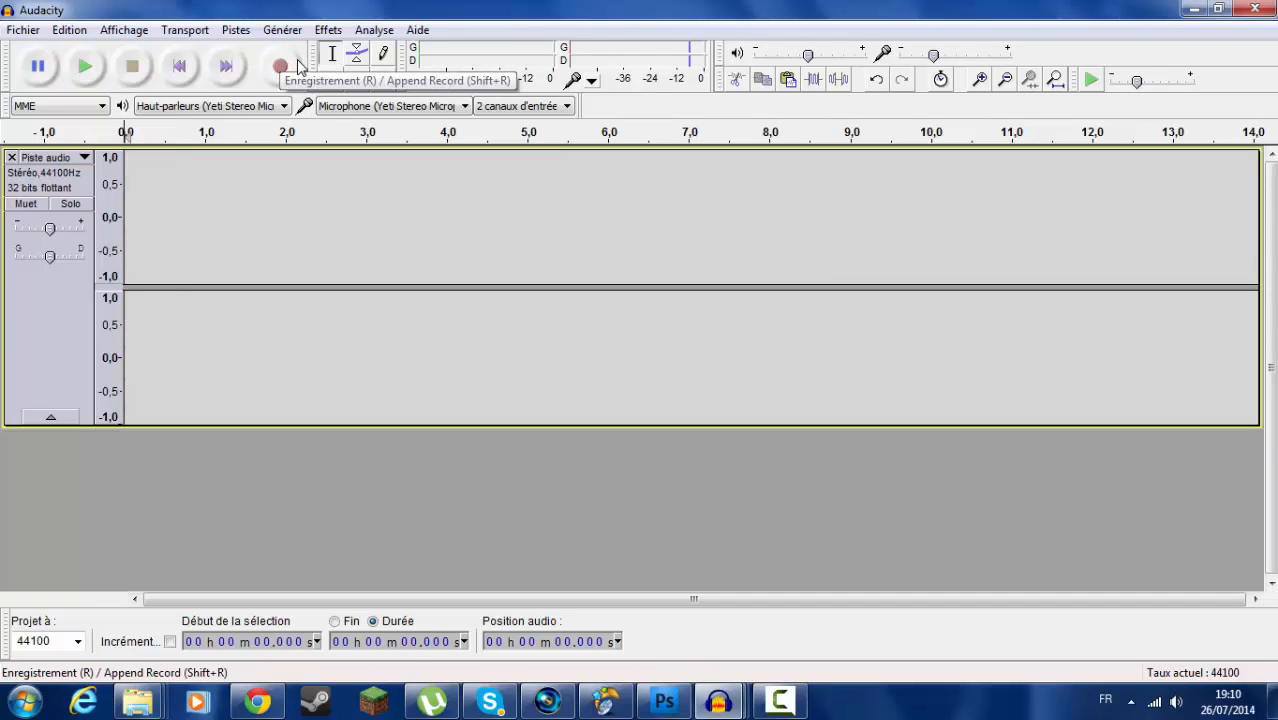
Record a voice clip about 8.6 s long on a second track and place the cursor at 0.128 s in it
click(297, 62)
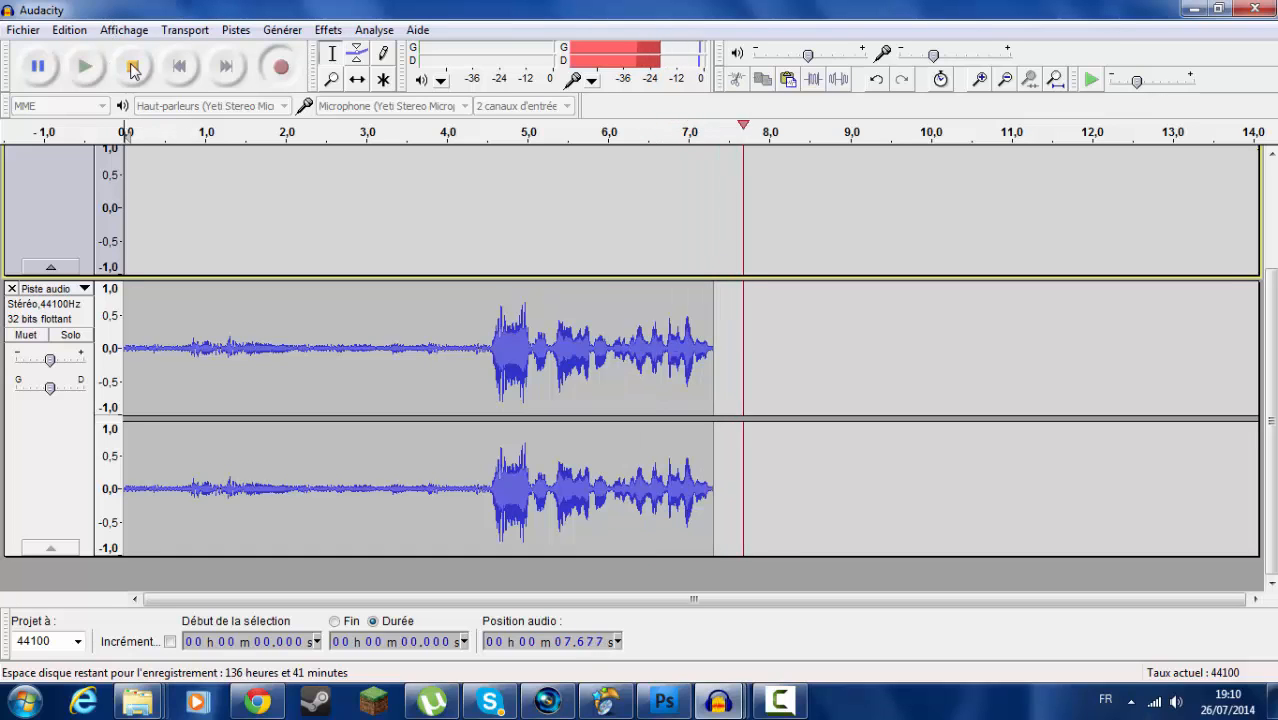
click(133, 67)
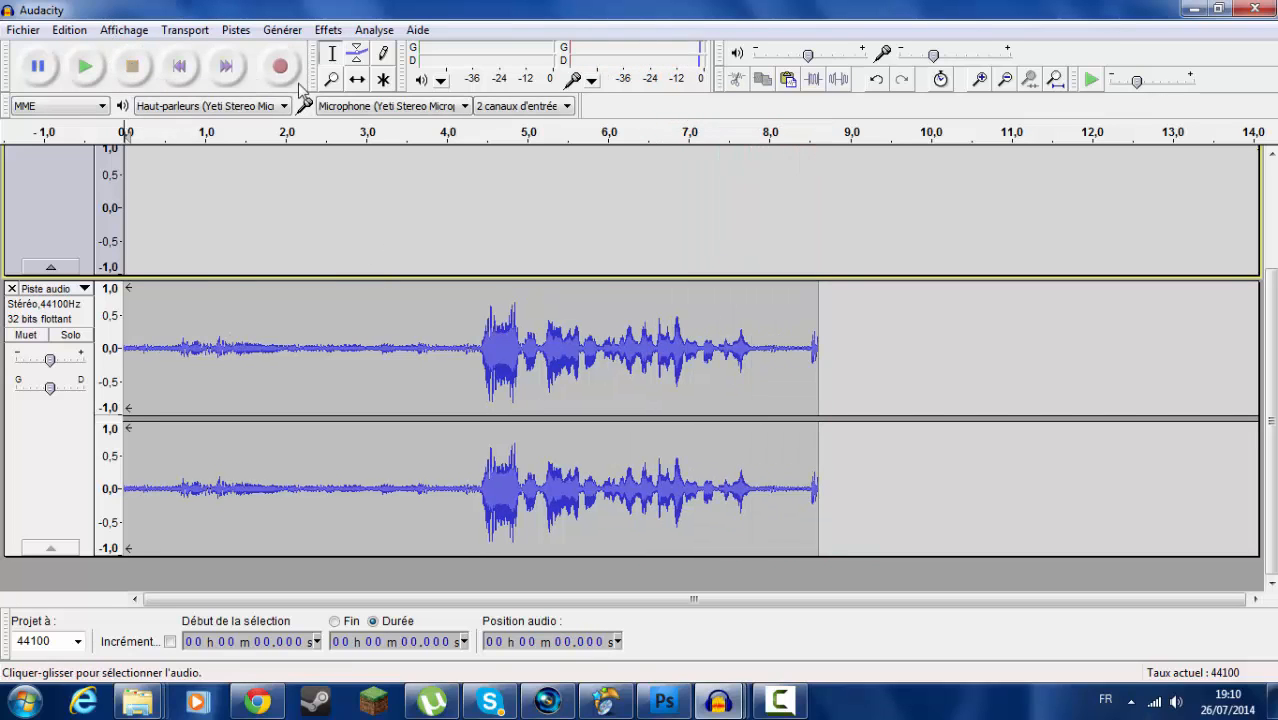
click(135, 318)
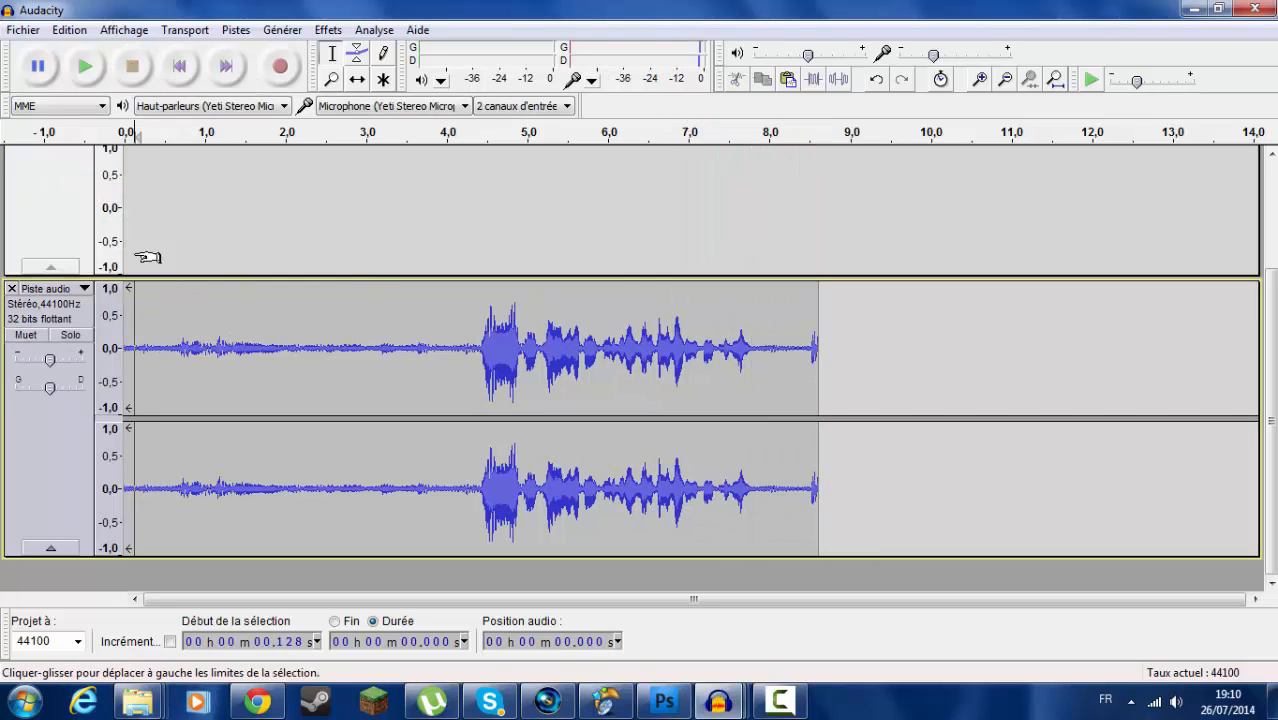
Play back the recorded track, and capture its first 4.307 s of background noise as the noise profile
click(85, 66)
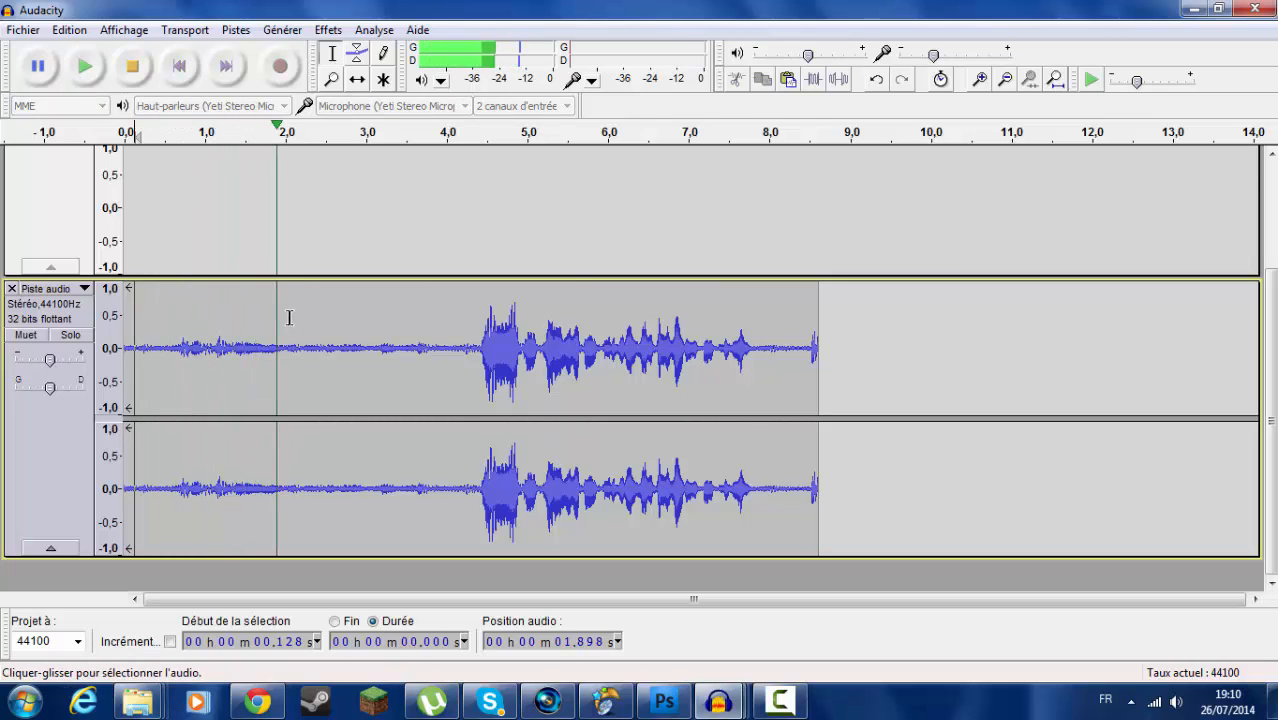
click(138, 75)
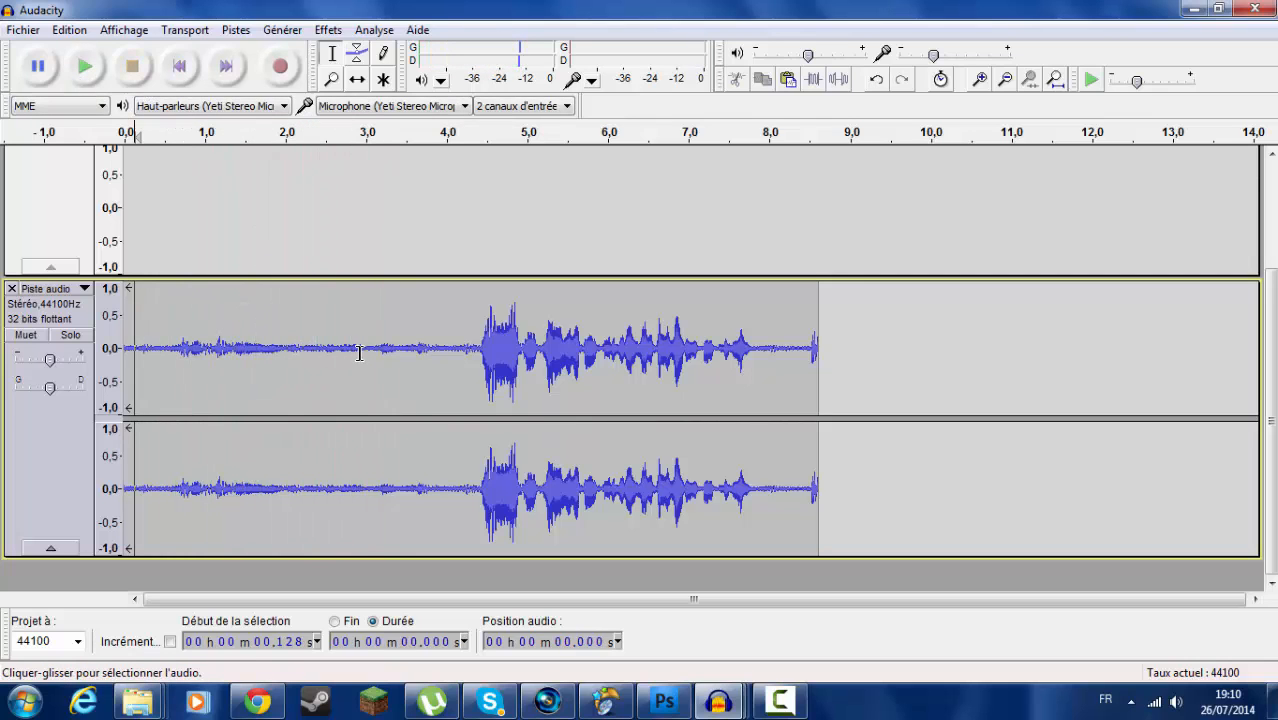
drag(358, 360, 121, 348)
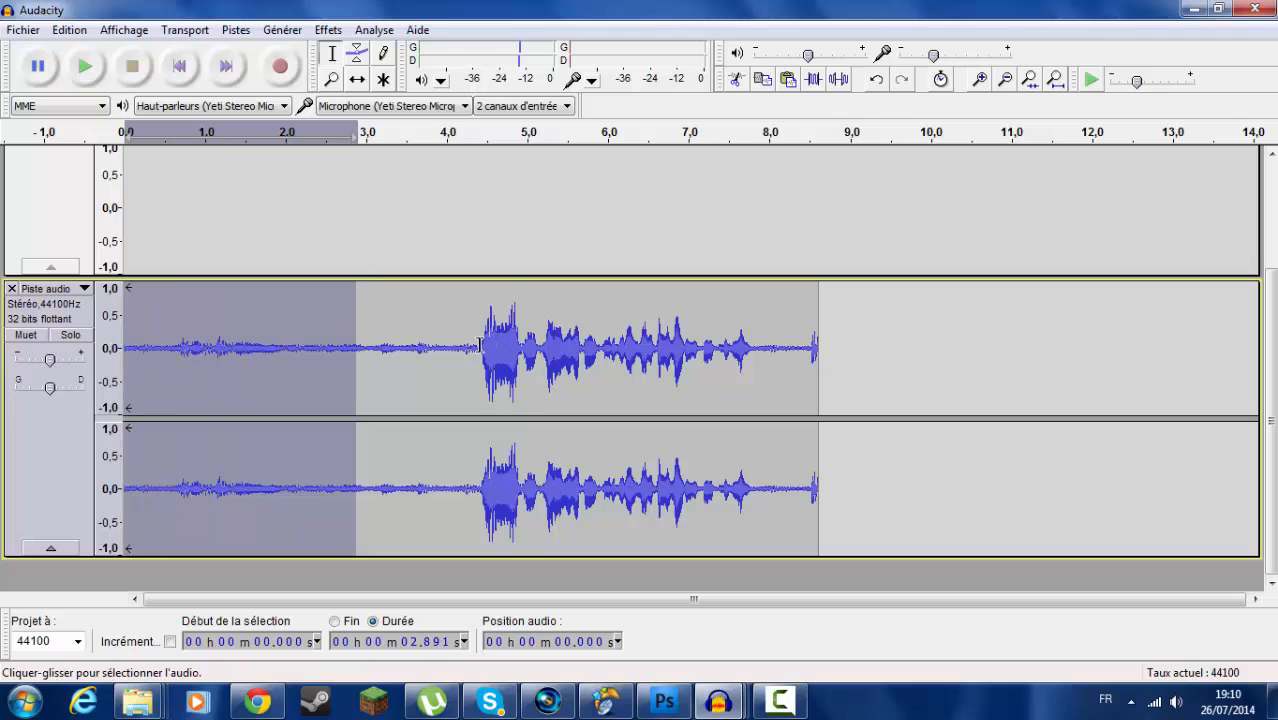
drag(479, 345, 123, 348)
click(328, 29)
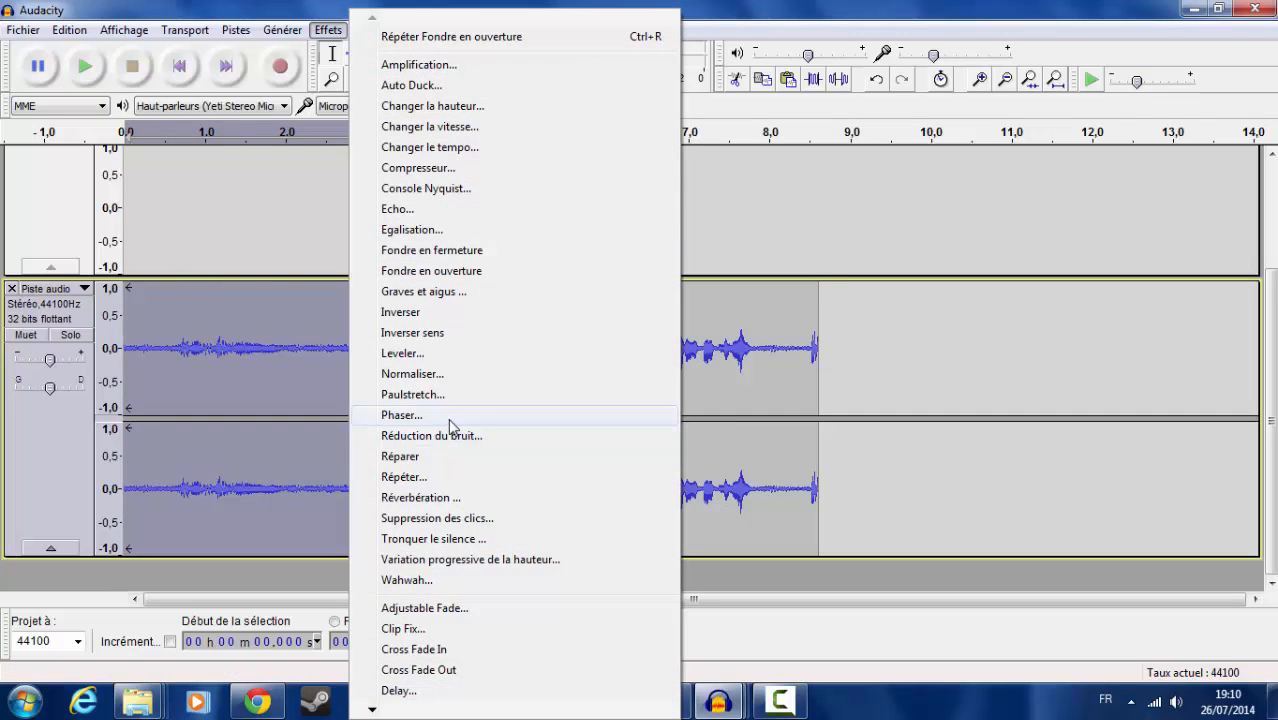
click(474, 437)
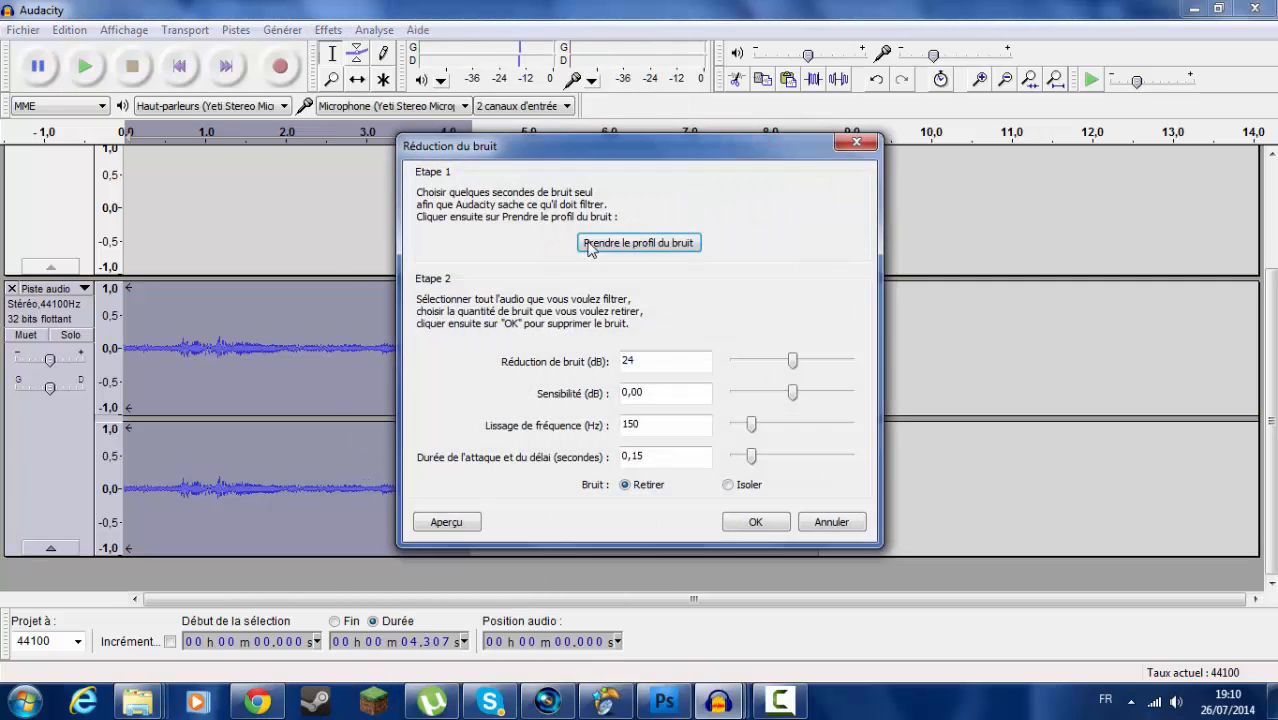
click(479, 243)
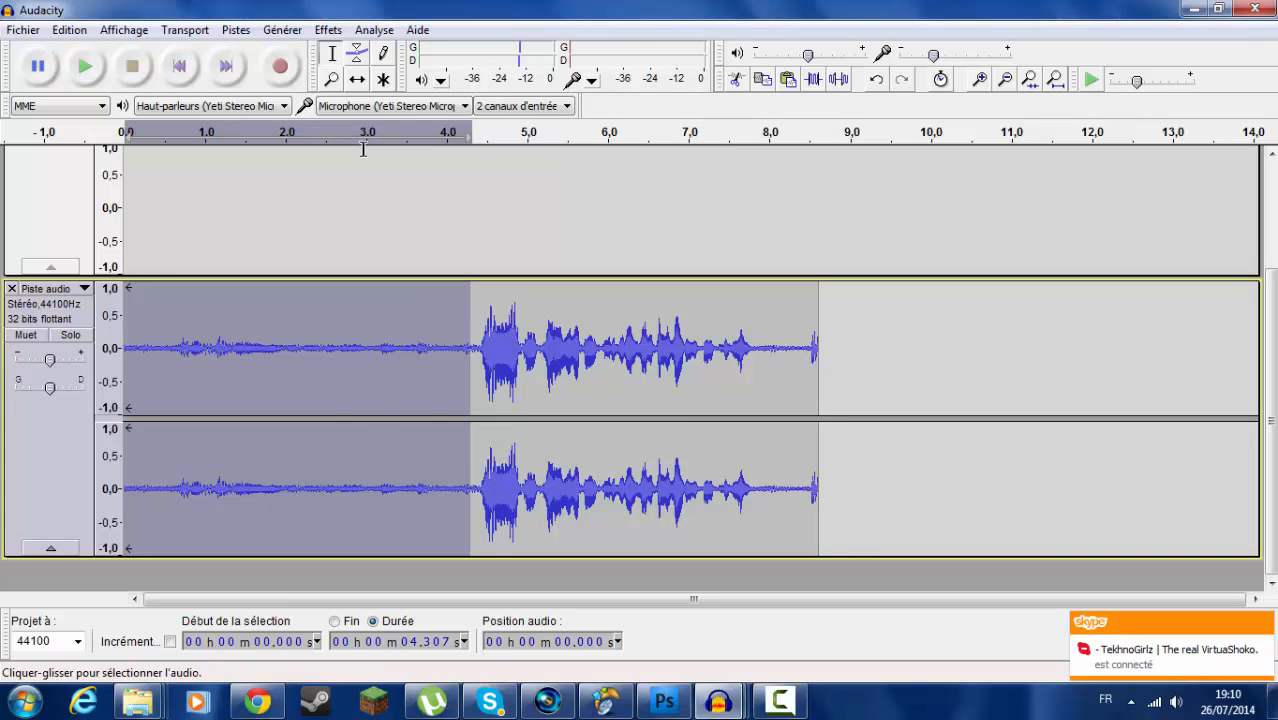
Apply 24 dB Noise Reduction with 150 Hz smoothing to the selected opening noise, and play the track back from 0.128 s
click(328, 29)
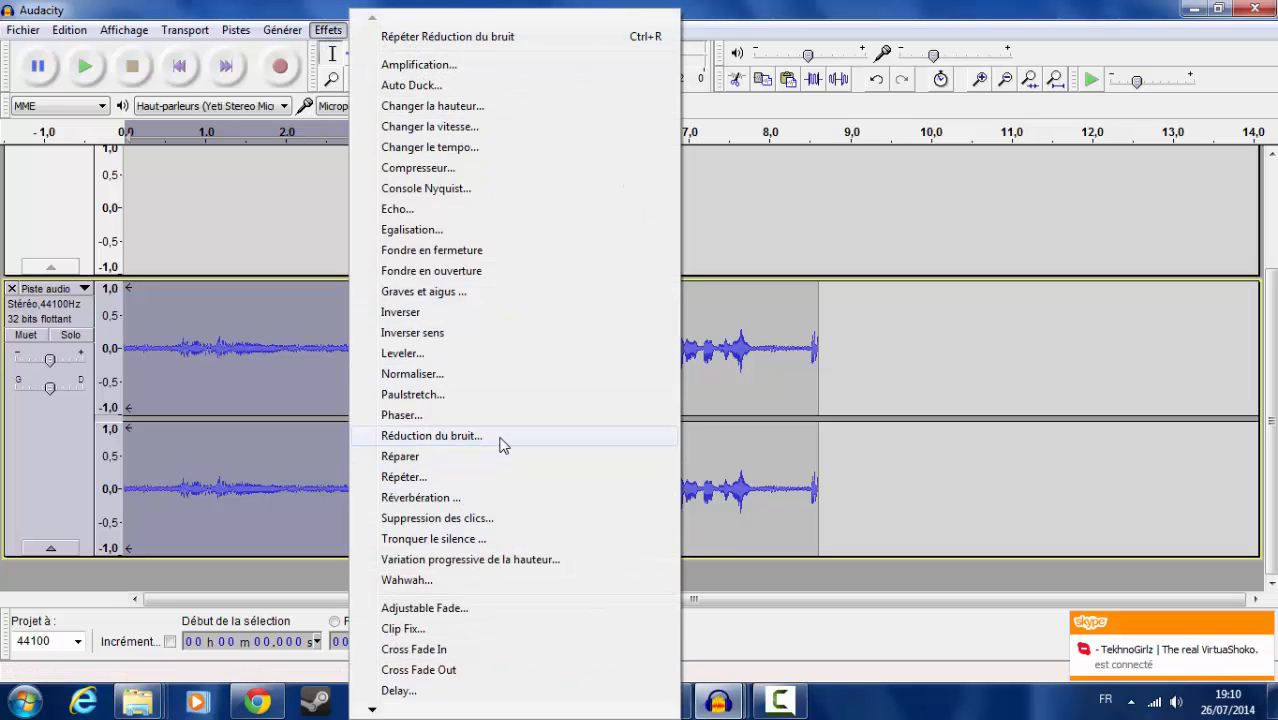
click(431, 436)
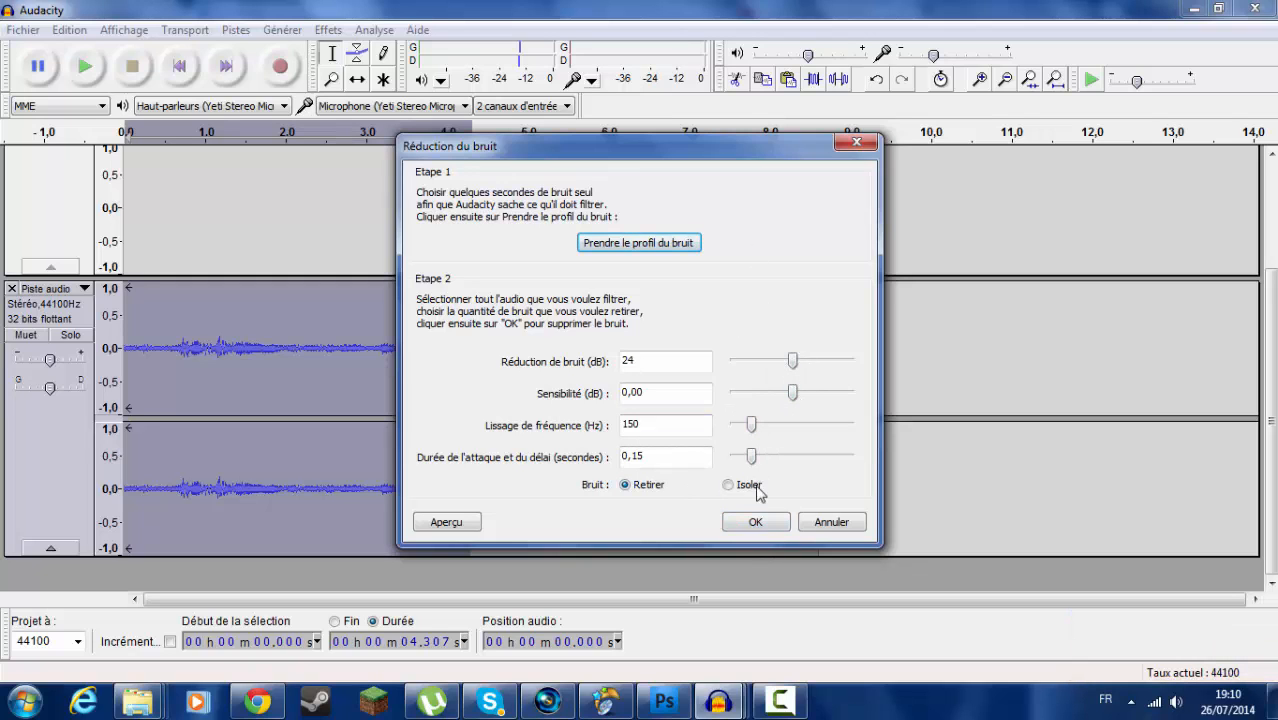
click(771, 527)
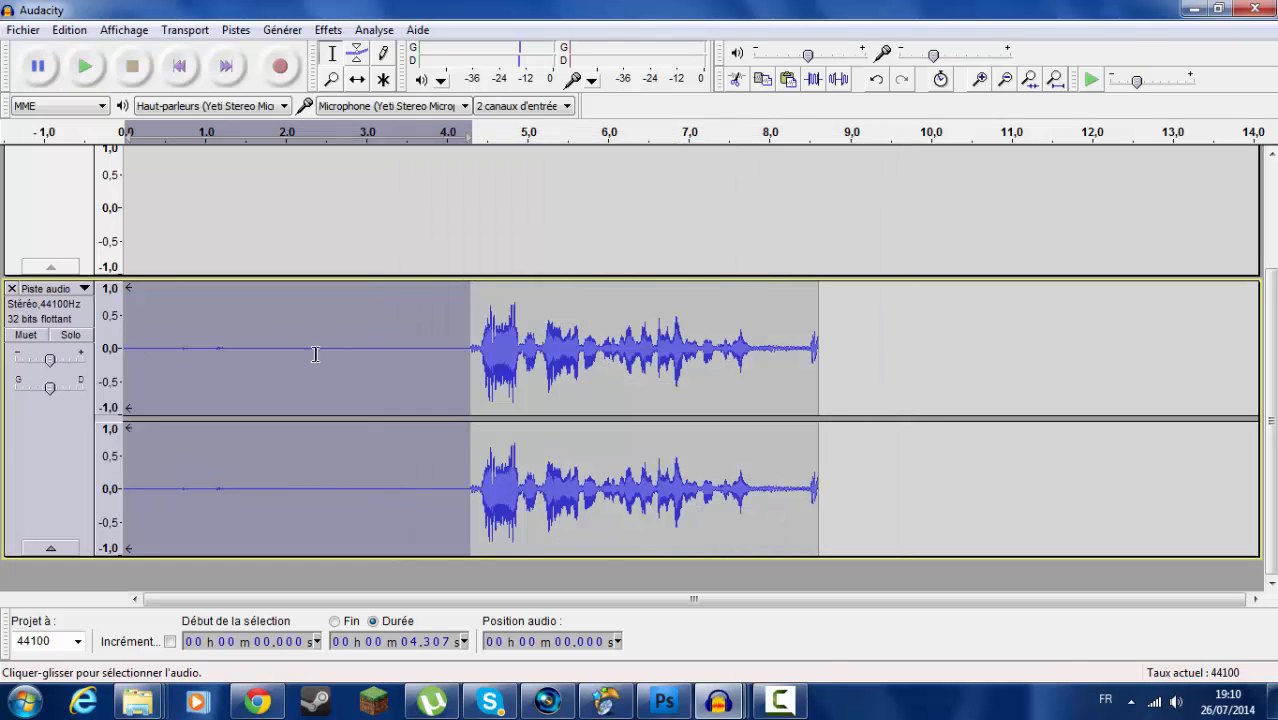
click(136, 300)
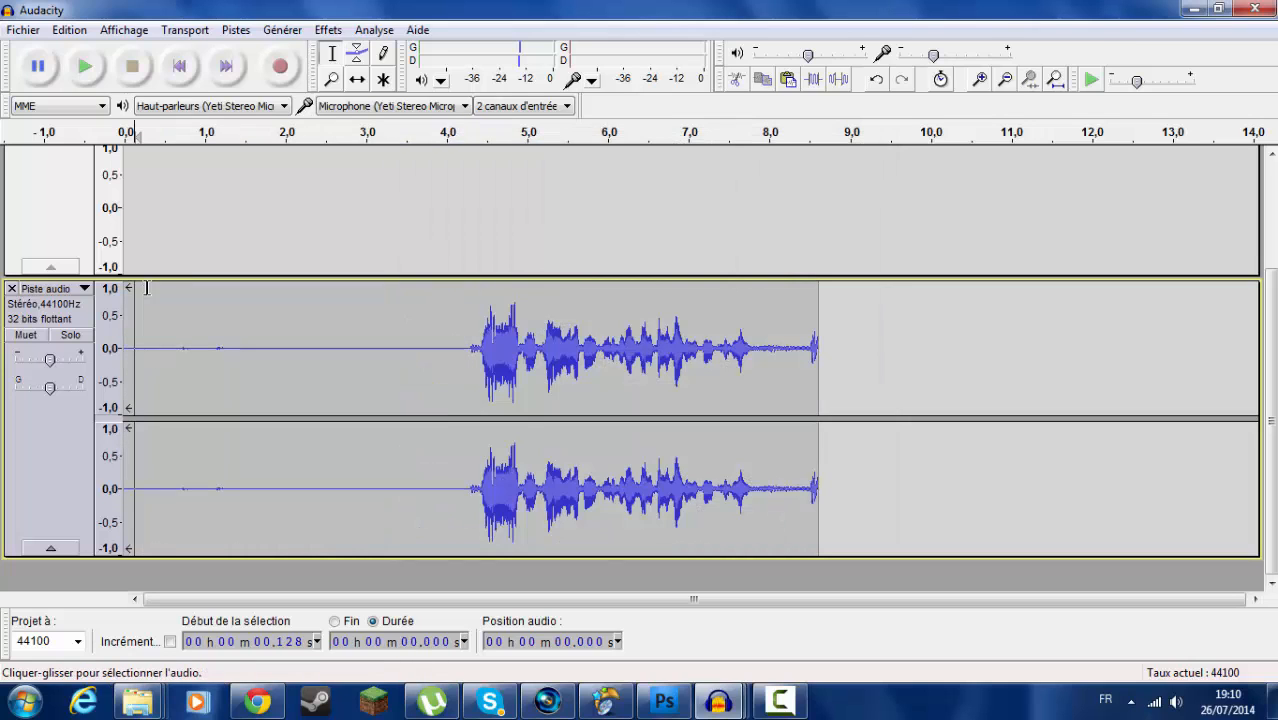
click(95, 58)
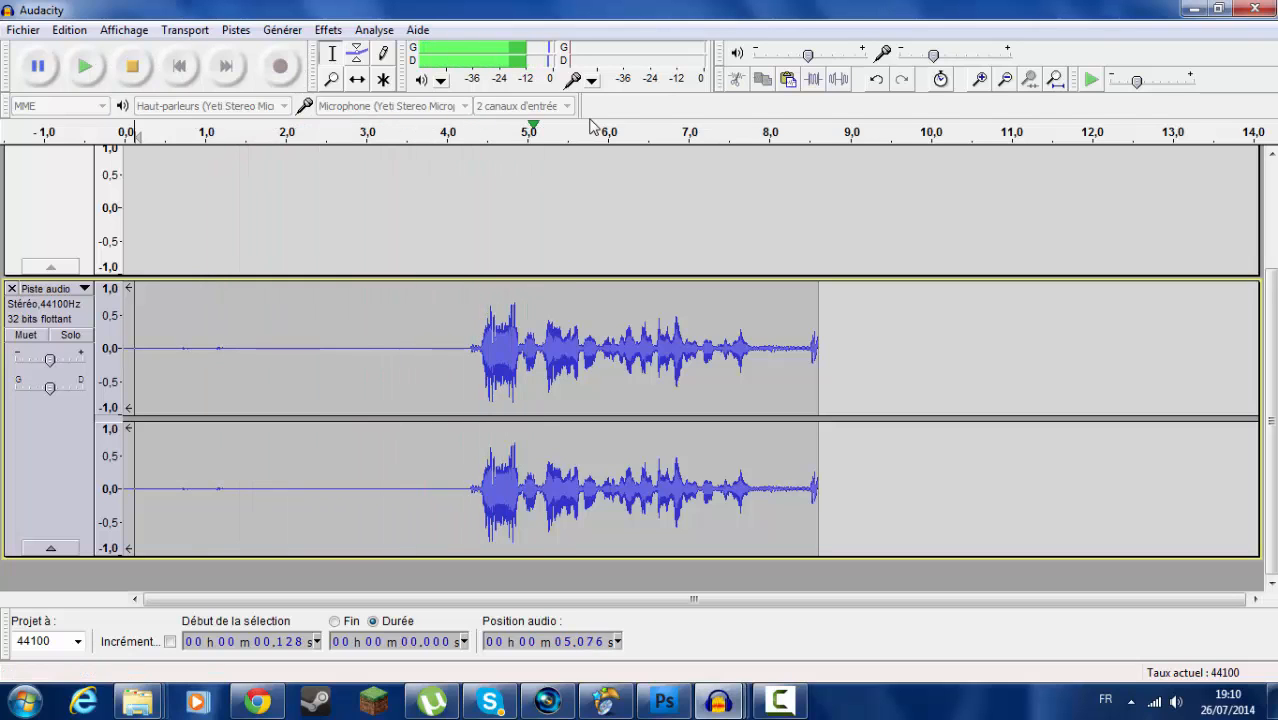
click(133, 70)
Remove both audio tracks from the project
click(11, 288)
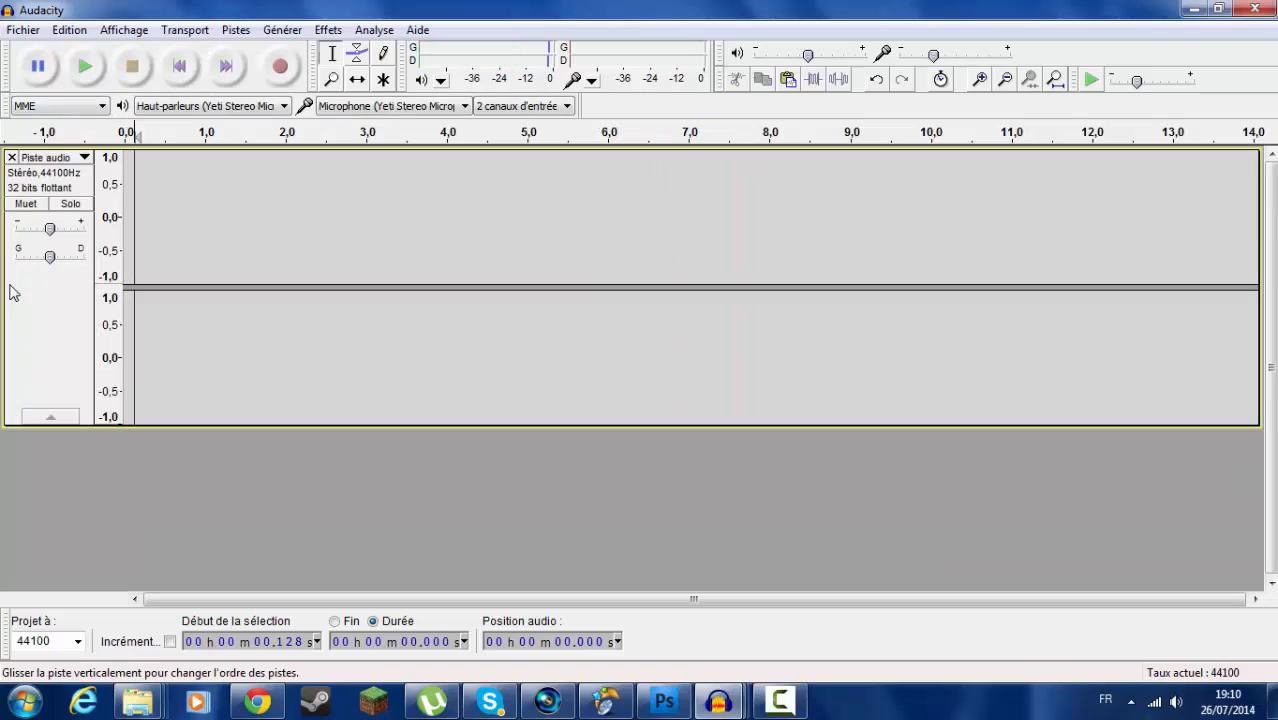
click(11, 157)
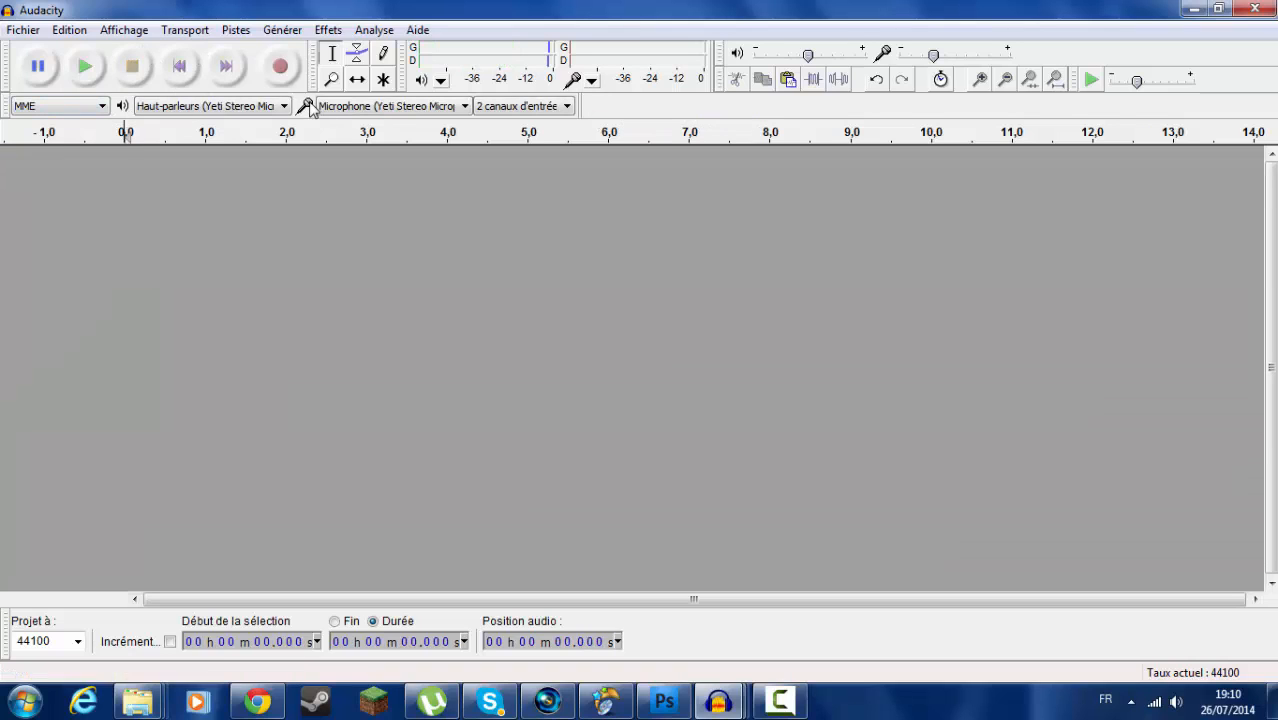
click(328, 29)
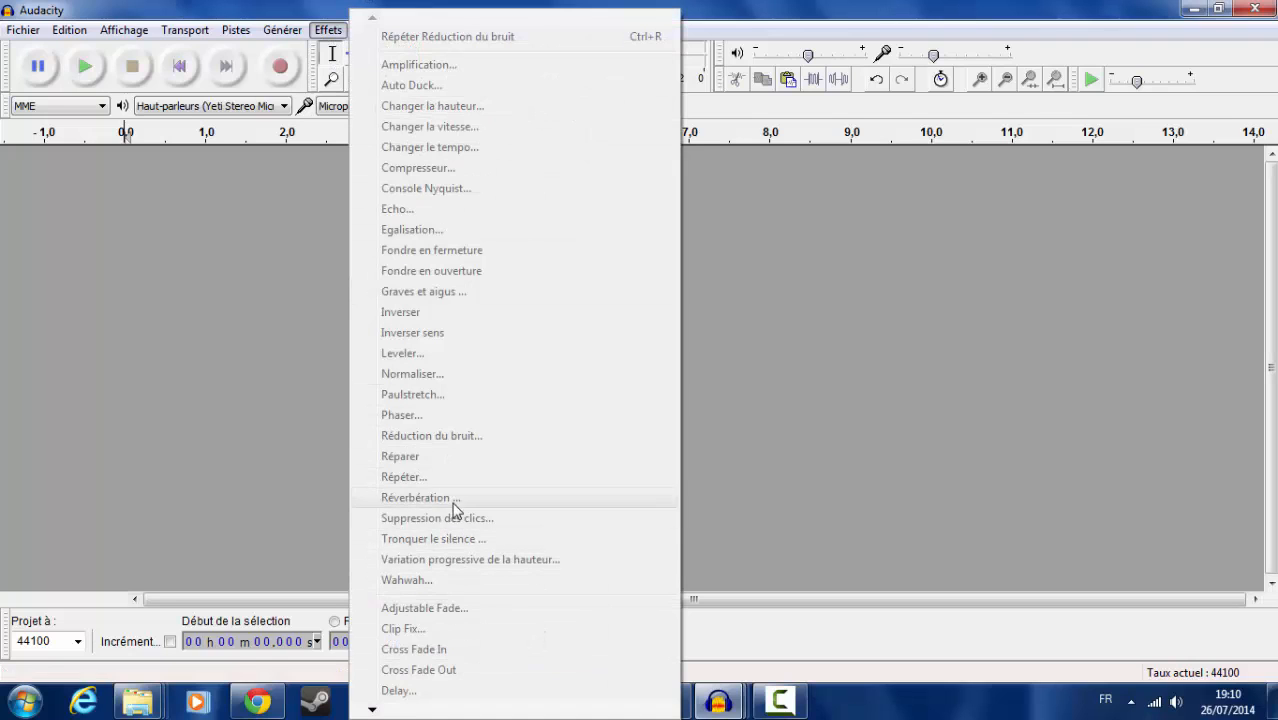
click(221, 122)
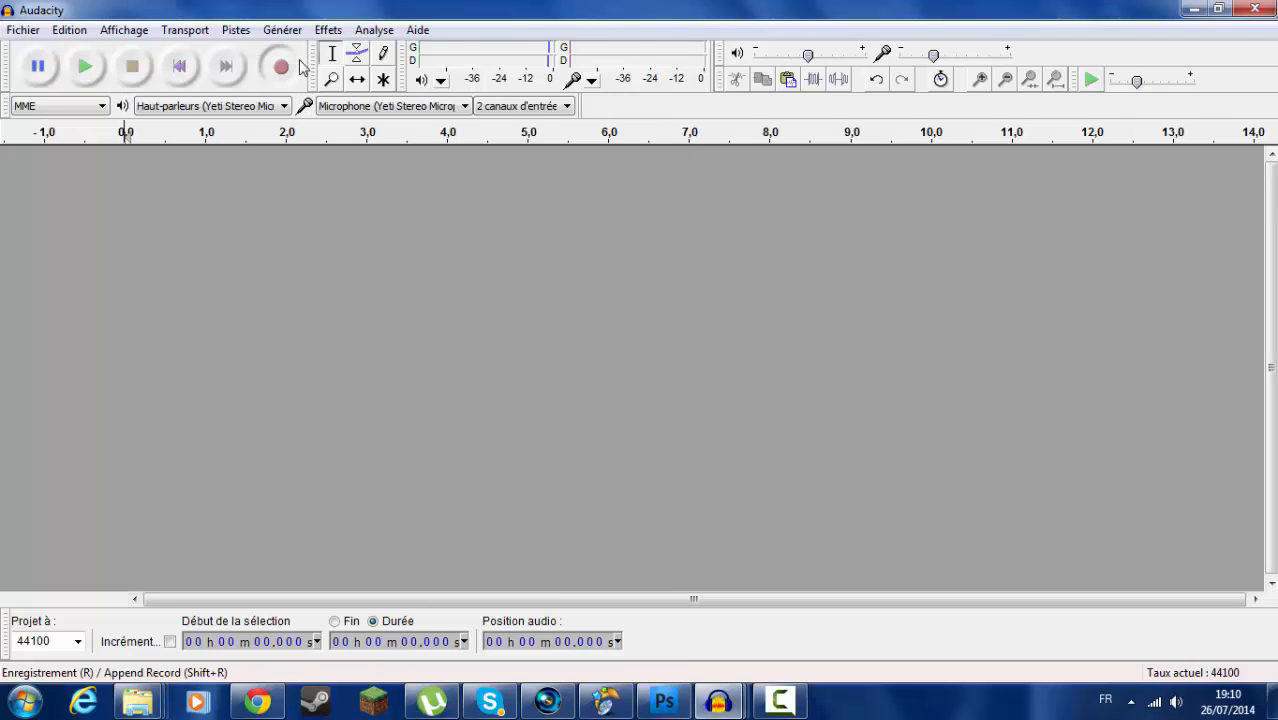
Record a voice clip about 3.9 s long and select the 1.823 s spoken part starting at 0.592 s
click(298, 64)
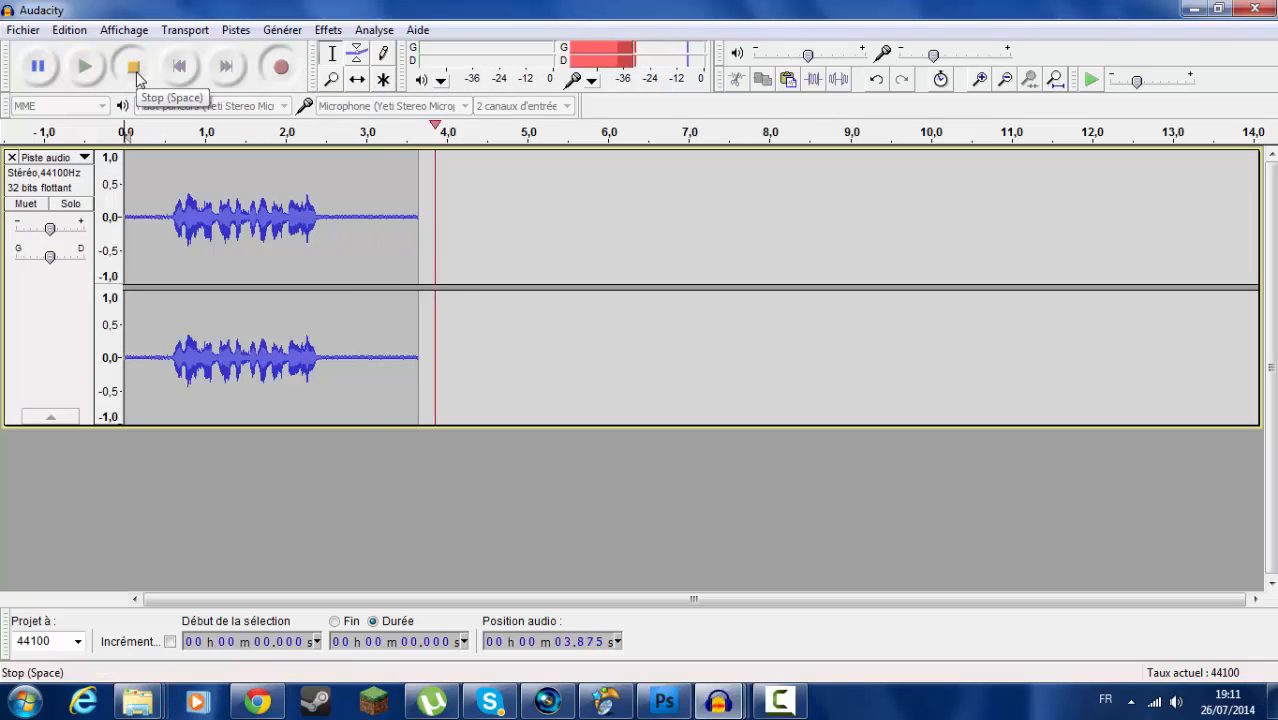
click(134, 68)
drag(318, 202, 171, 198)
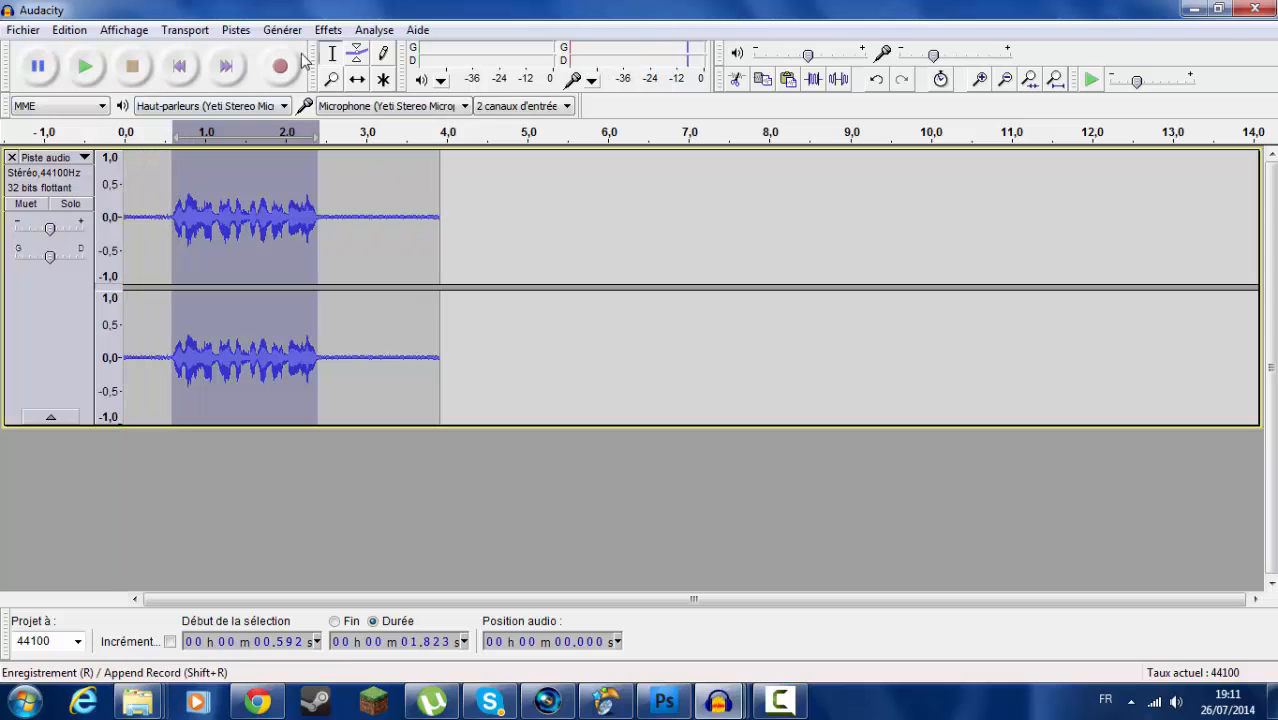
Apply Reverb to the selected speech with room size 75%, pre-delay 10 ms, reverberance 50% and damping 50%
click(330, 30)
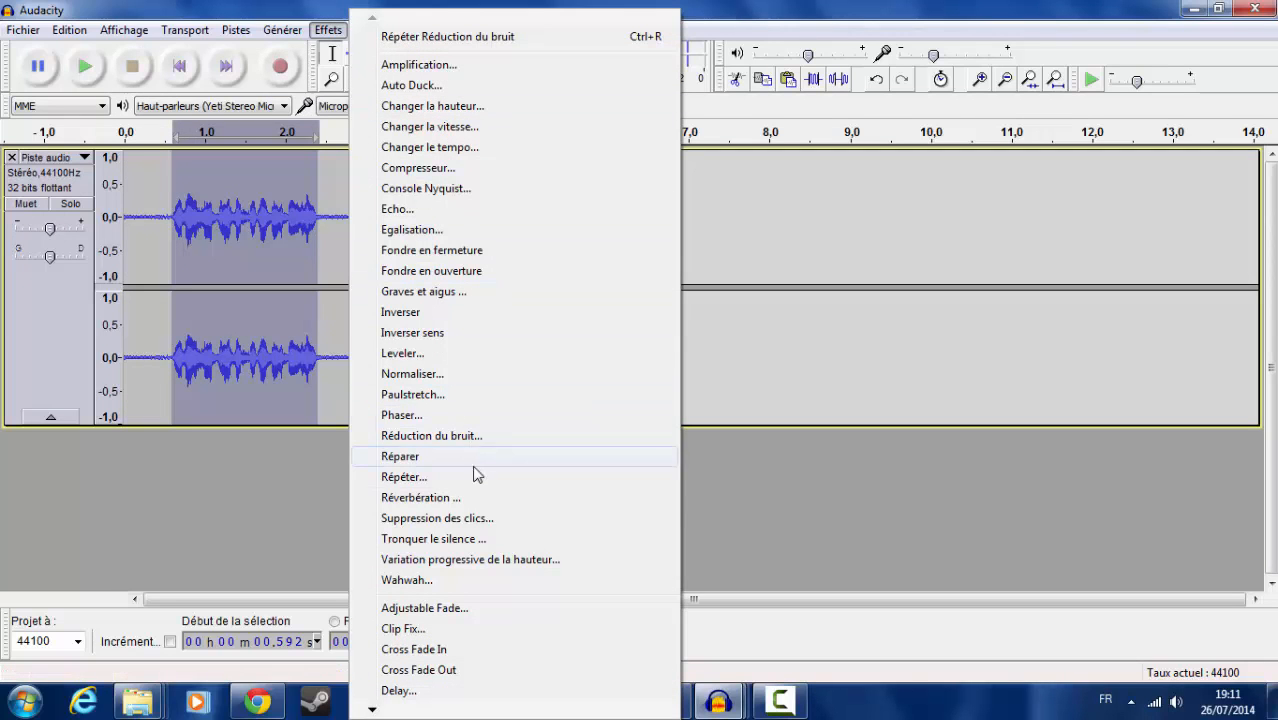
click(474, 497)
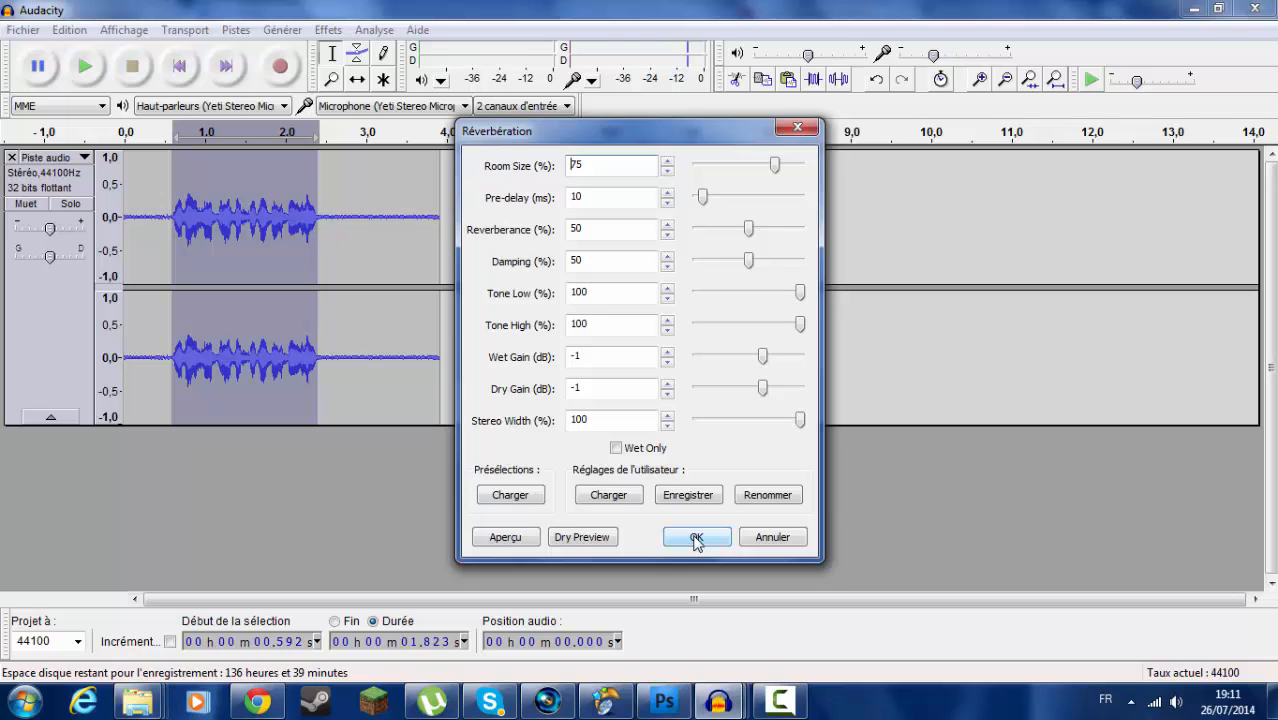
click(697, 540)
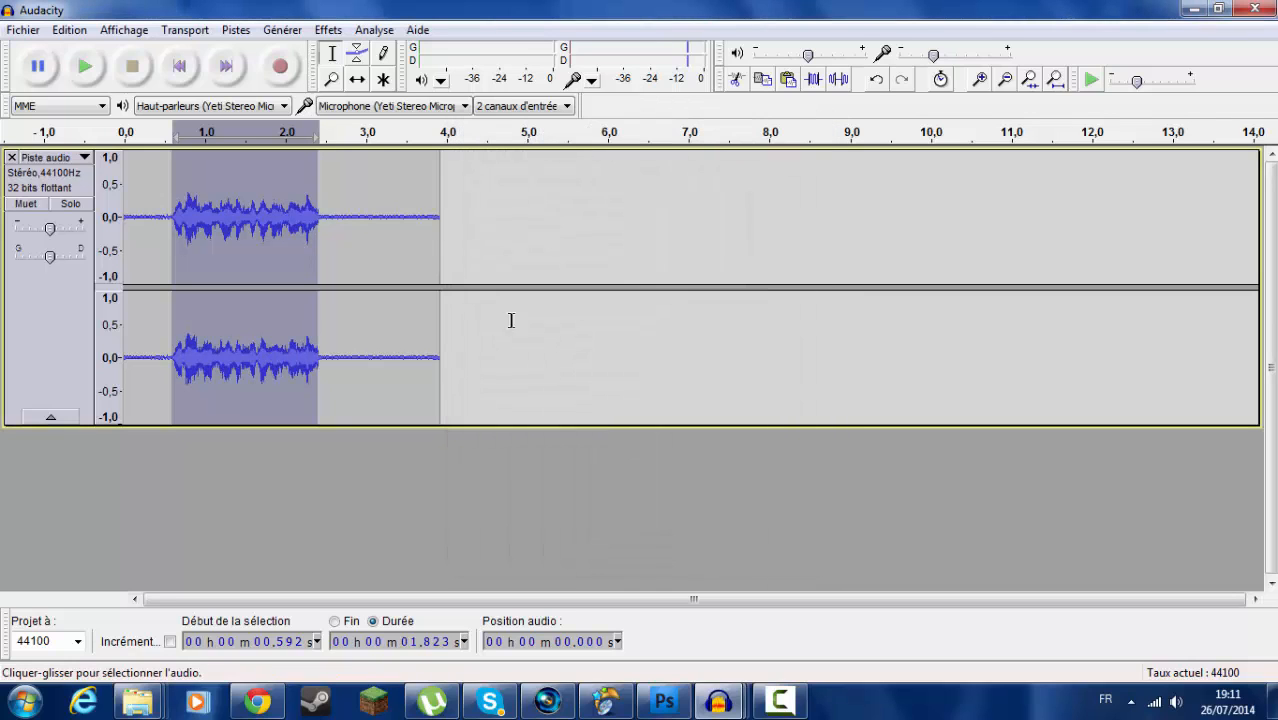
Play back the selection with reverb and discard the recording, leaving the project without tracks
click(86, 66)
click(121, 82)
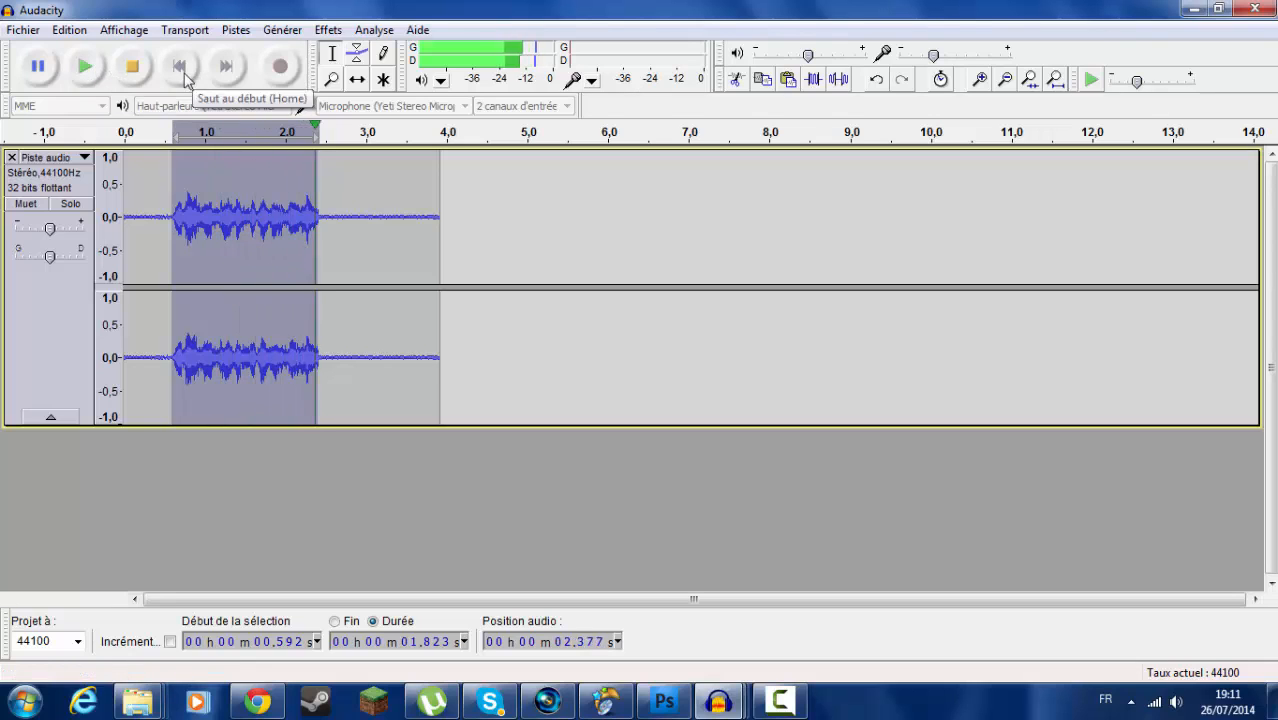
key(ctrl+z)
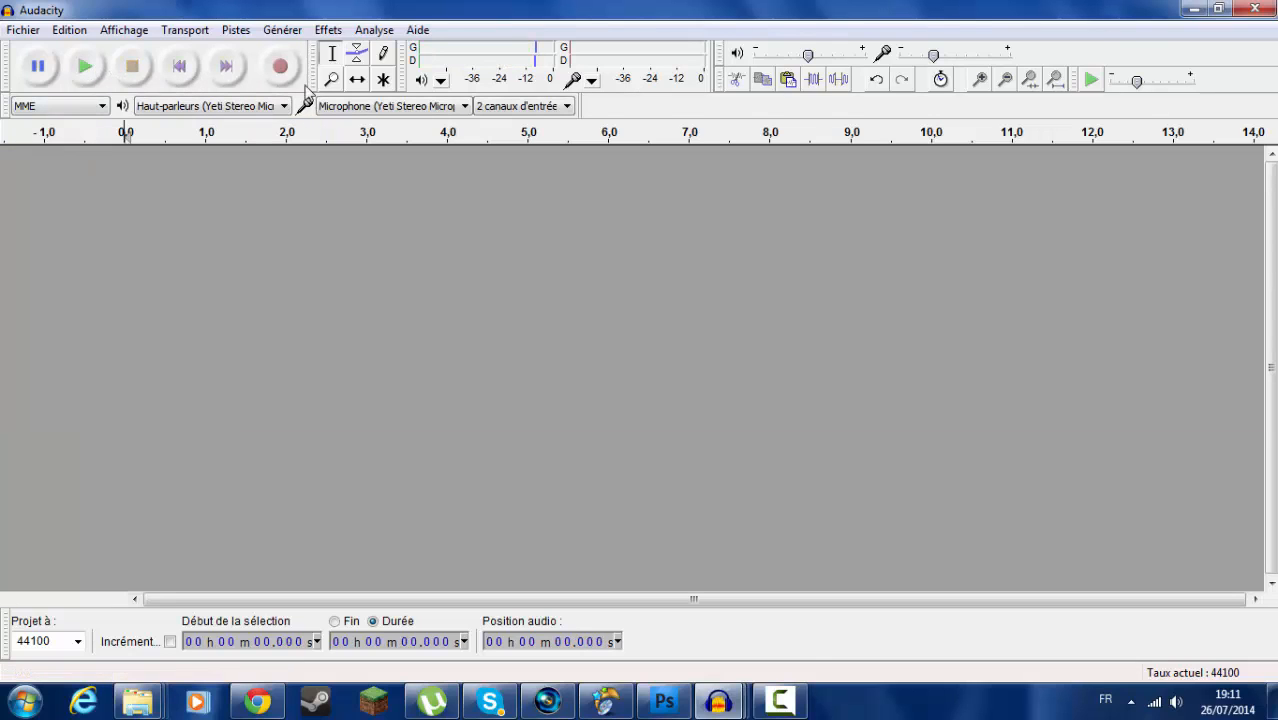
click(329, 30)
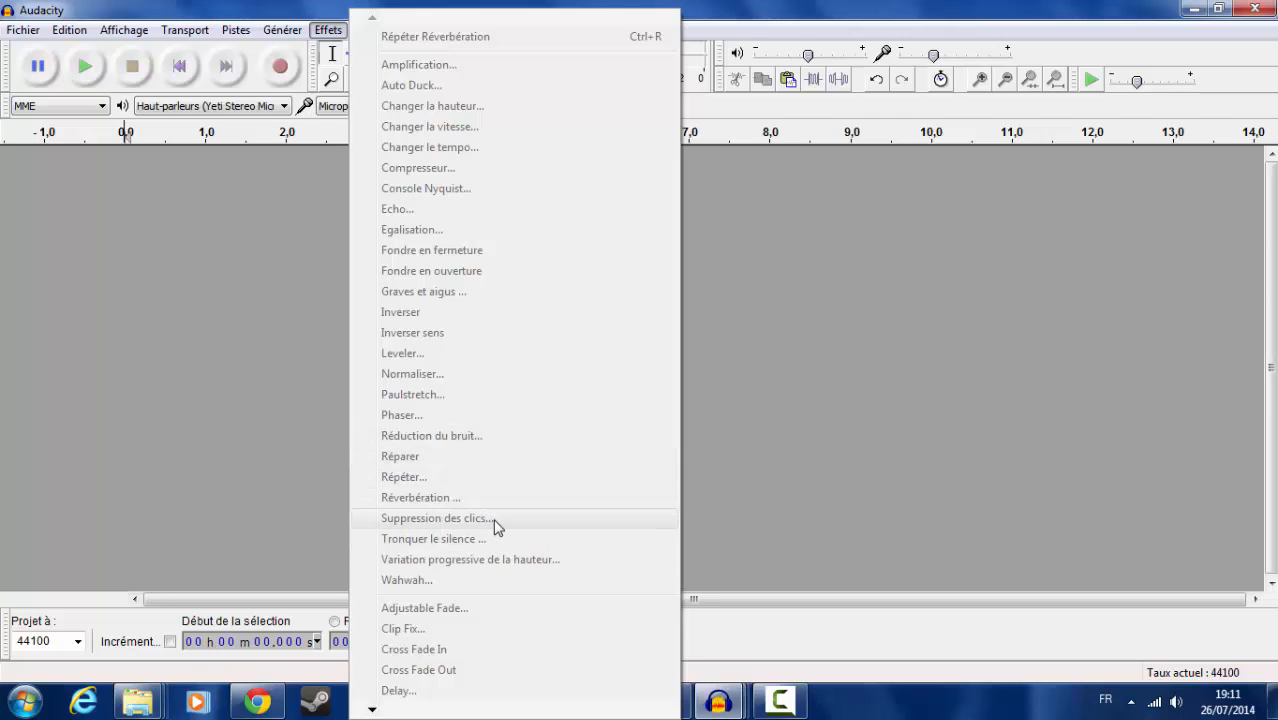
mouse_move(375, 709)
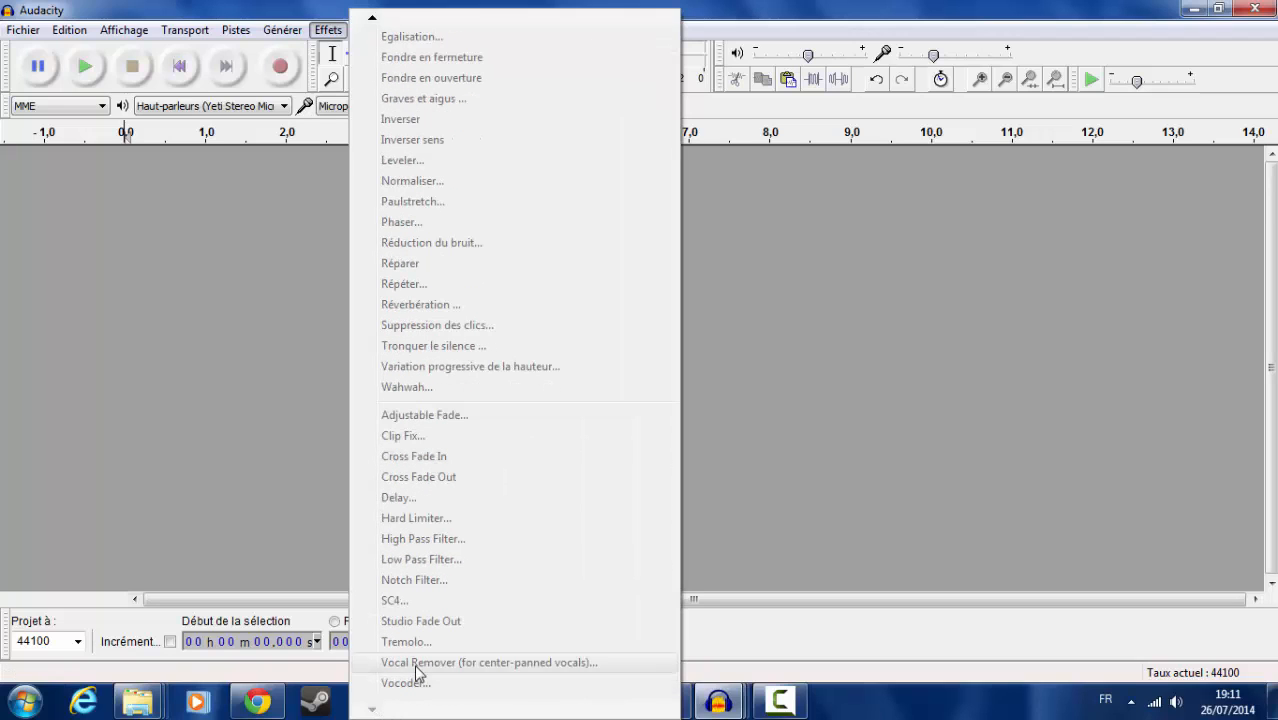
mouse_move(124, 29)
click(193, 10)
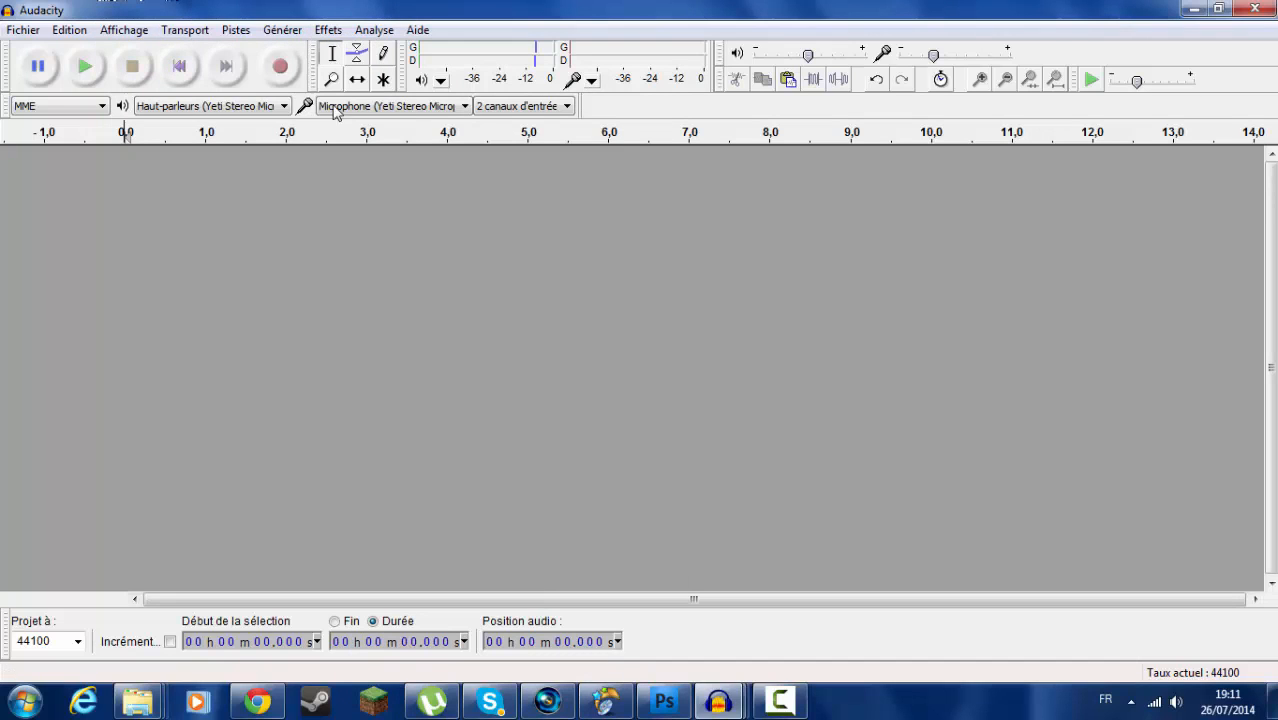
Record a voice clip about 7.9 s long and select the whole clip
click(267, 68)
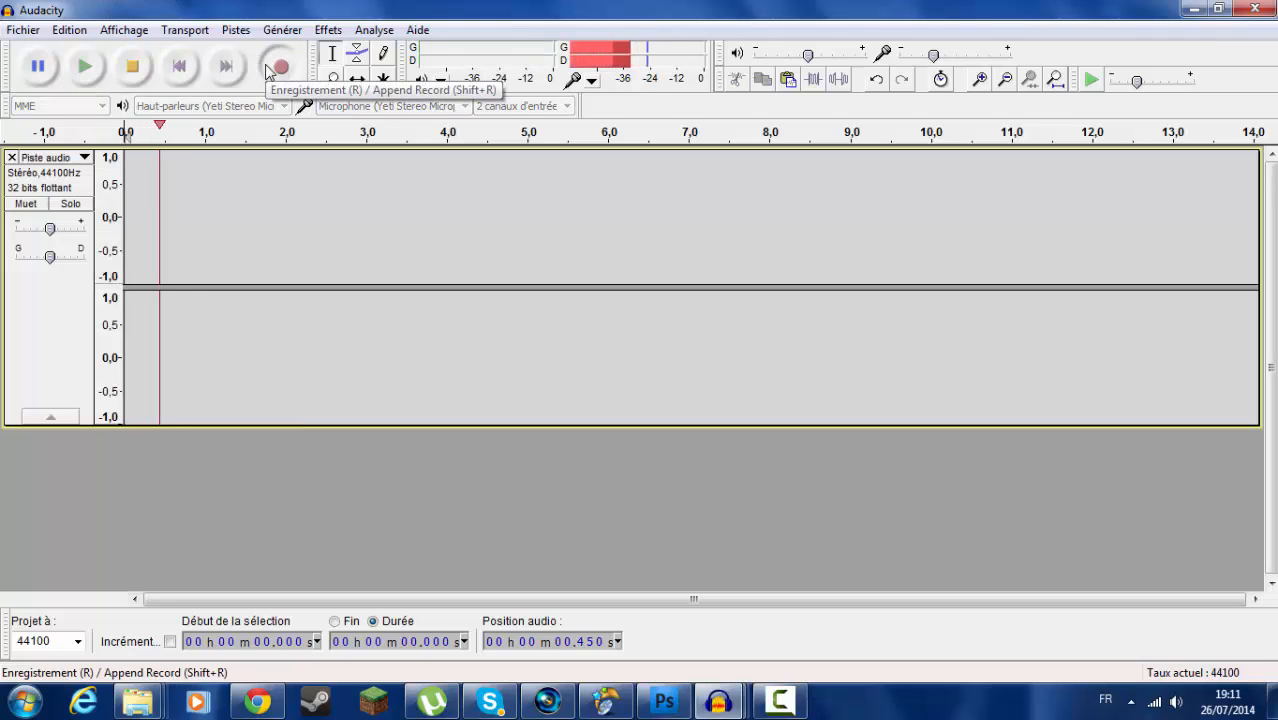
click(133, 68)
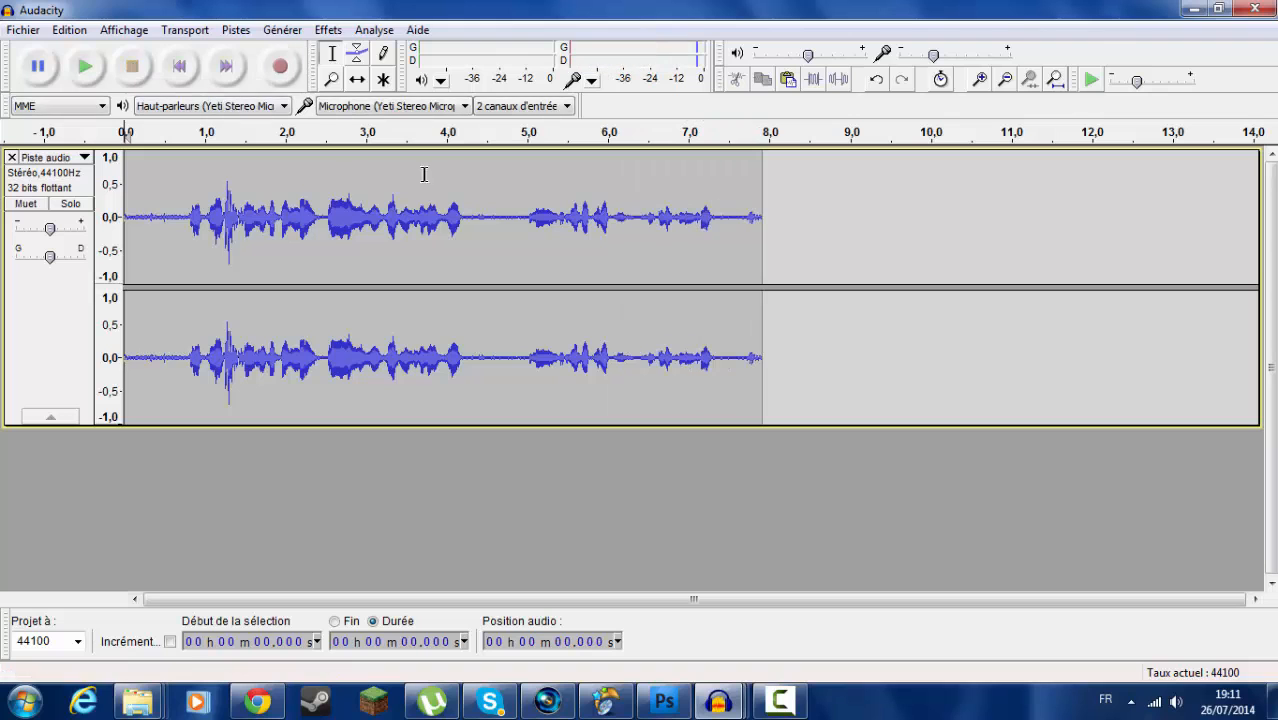
click(73, 297)
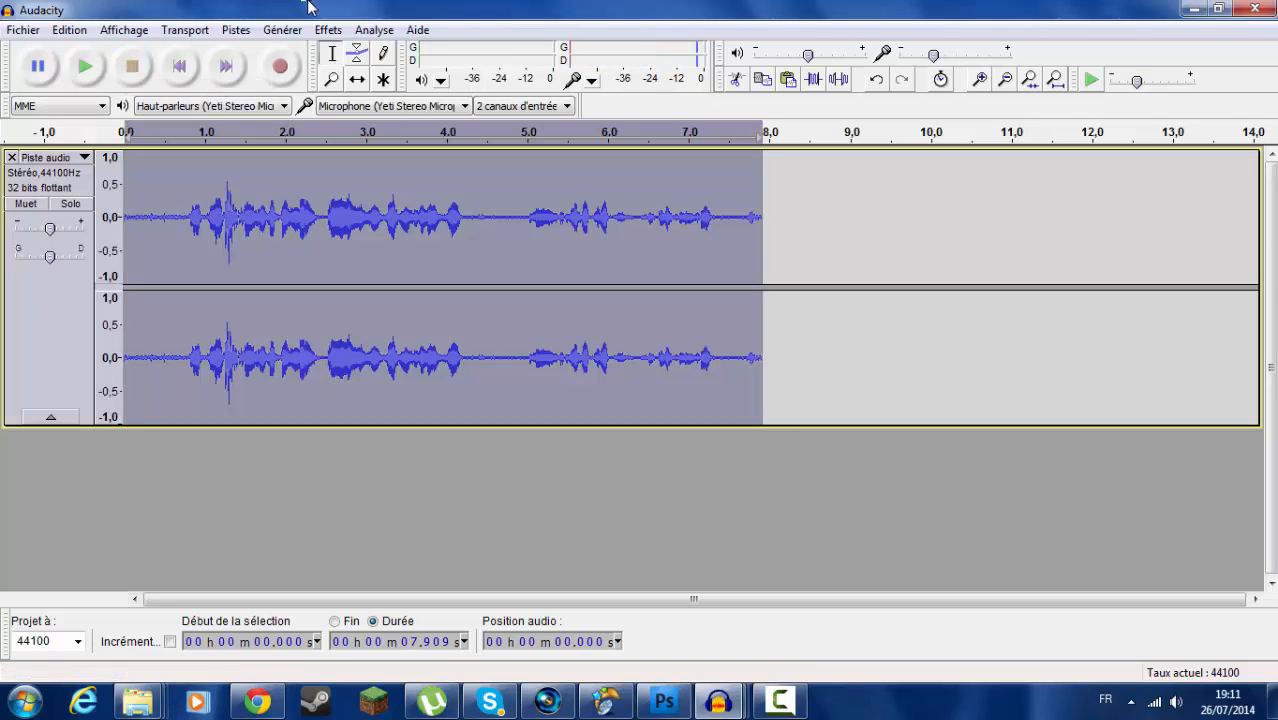
Apply the Vocoder with distance 1, 240 bands, 0% original audio and white noise, and 100% Radar Needles at 100 Hz; play the result
click(328, 29)
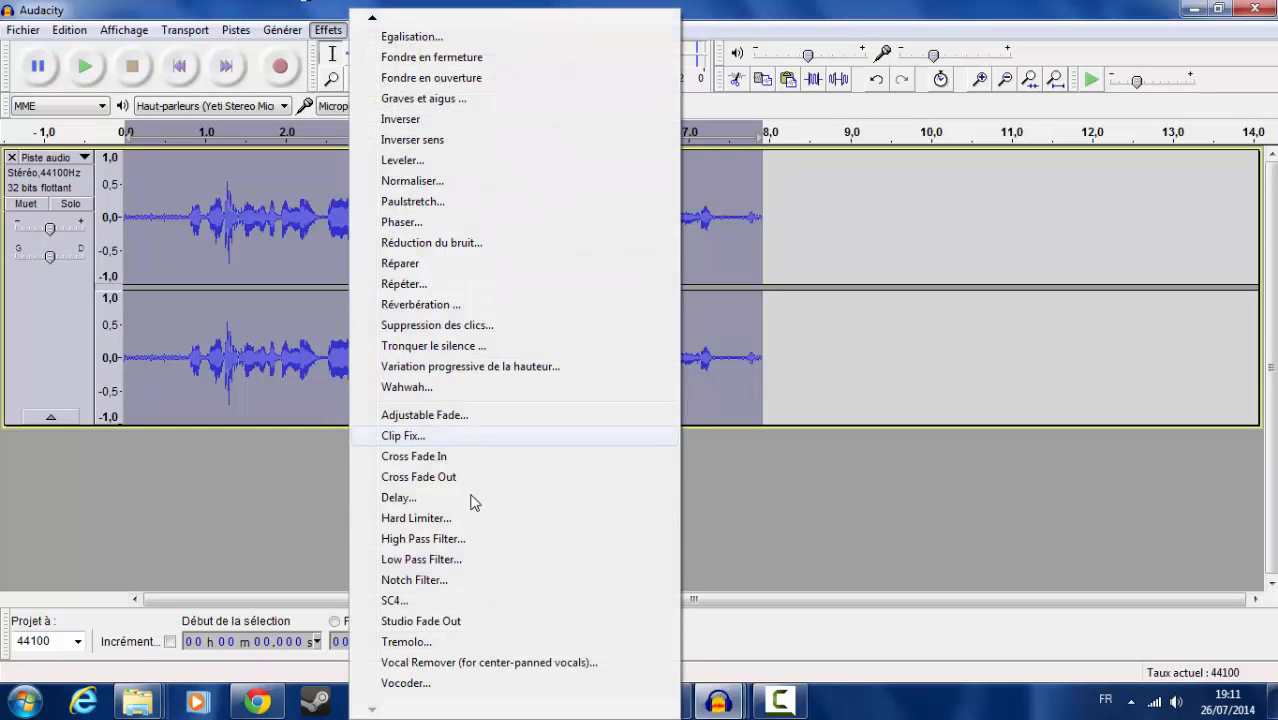
click(442, 683)
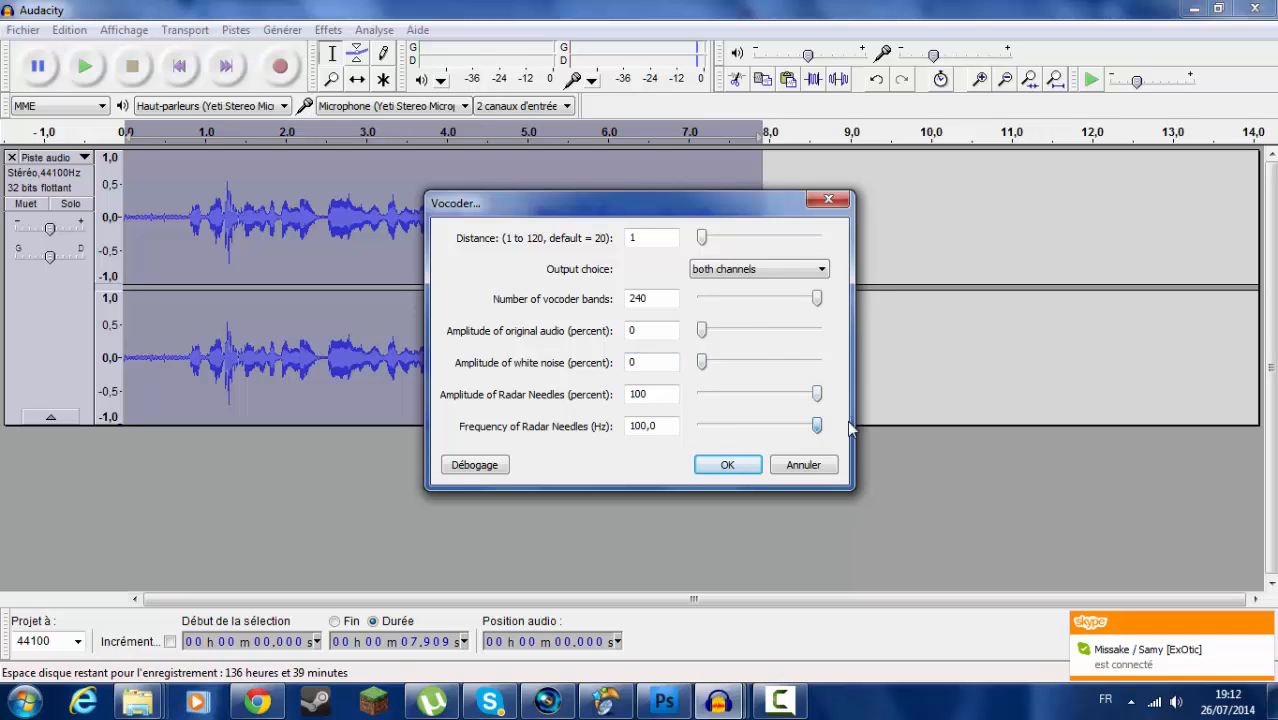
click(729, 466)
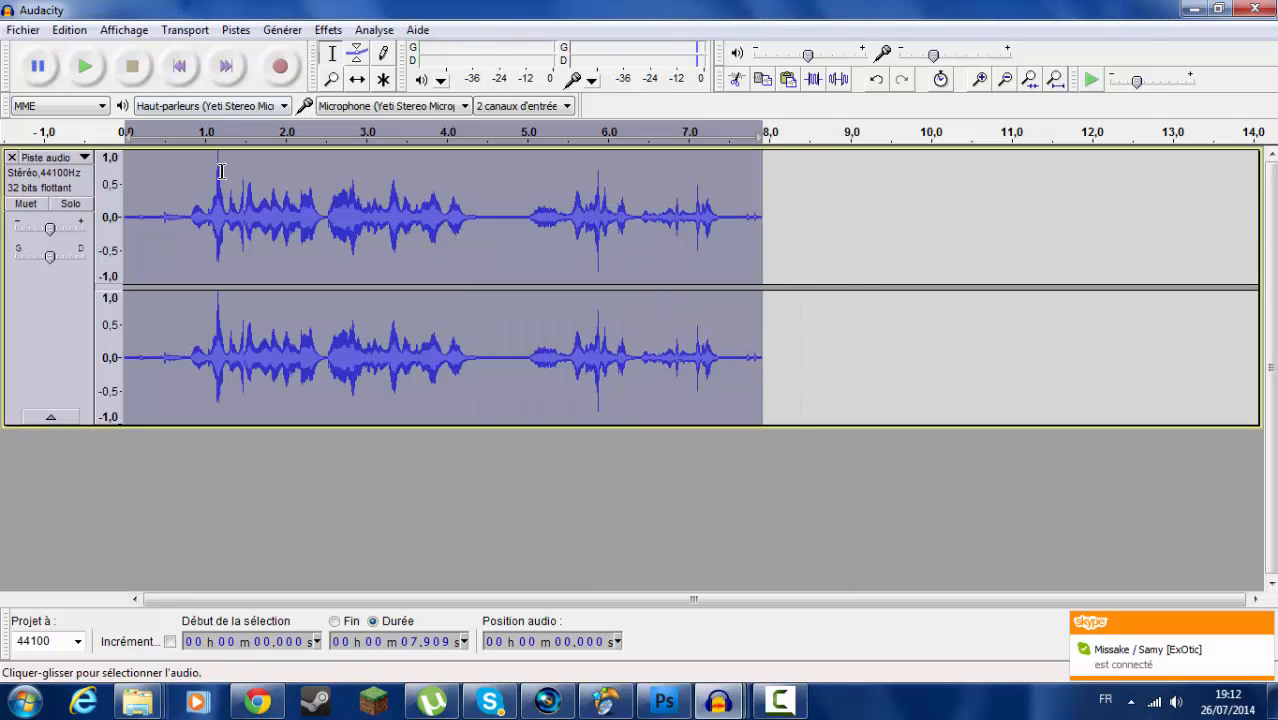
click(80, 75)
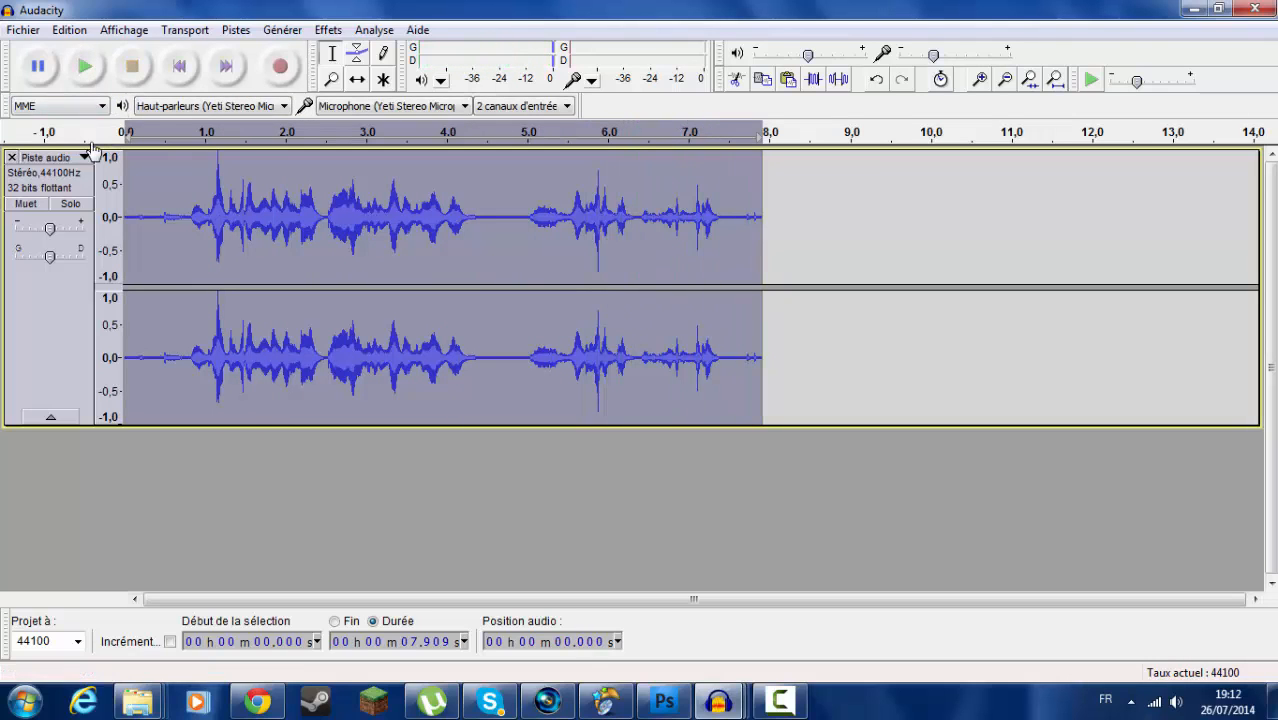
Apply click removal to the whole clip with threshold 200 and max spike width 20, and play it from 7.639 s
click(328, 30)
click(545, 336)
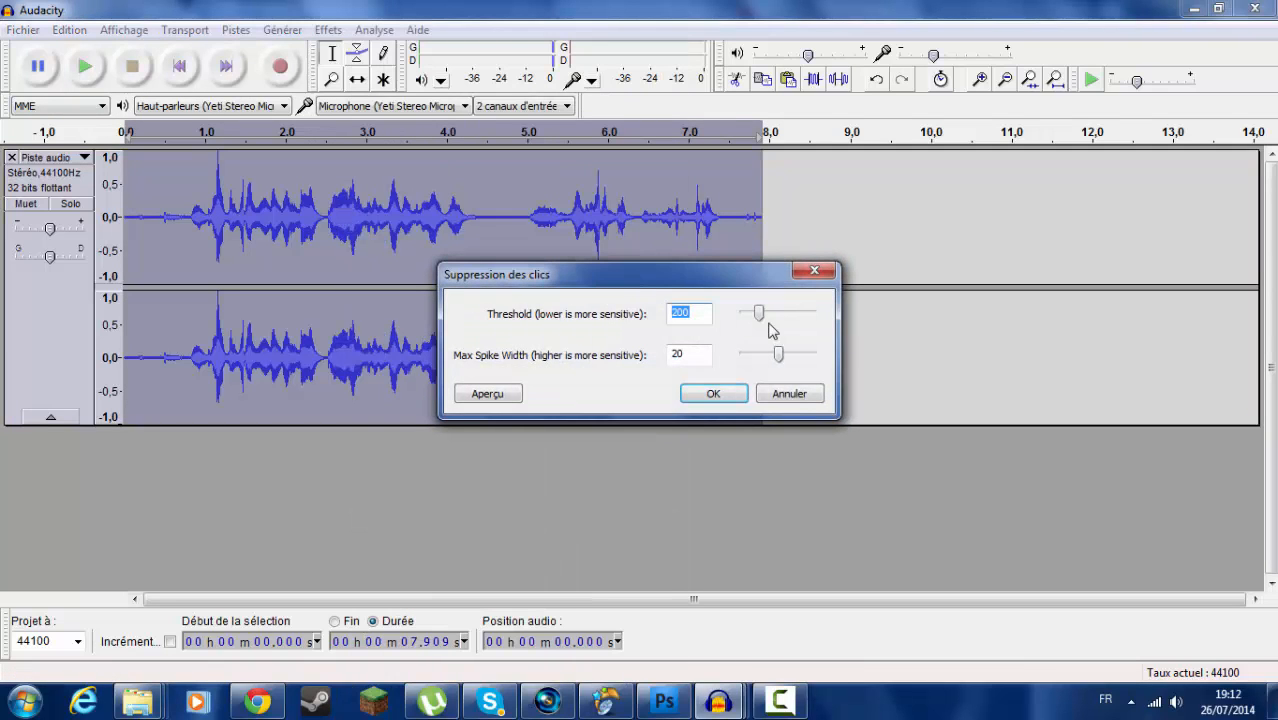
click(710, 394)
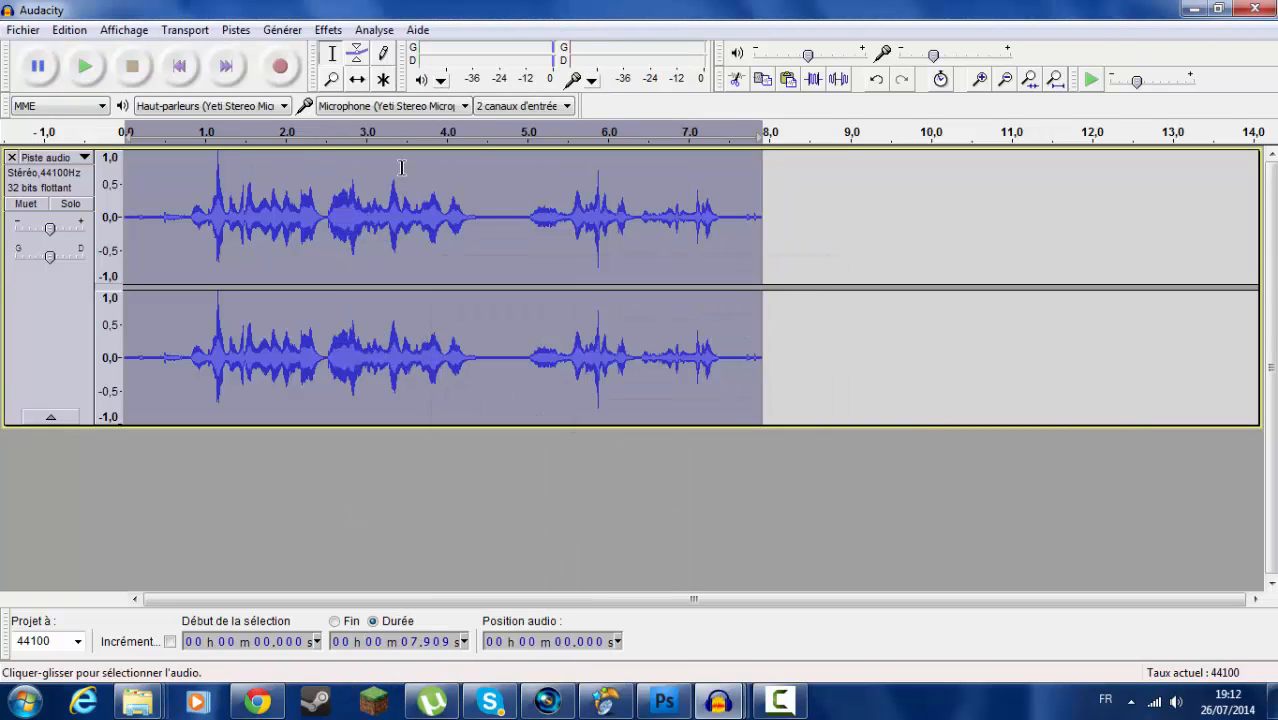
click(741, 212)
click(85, 66)
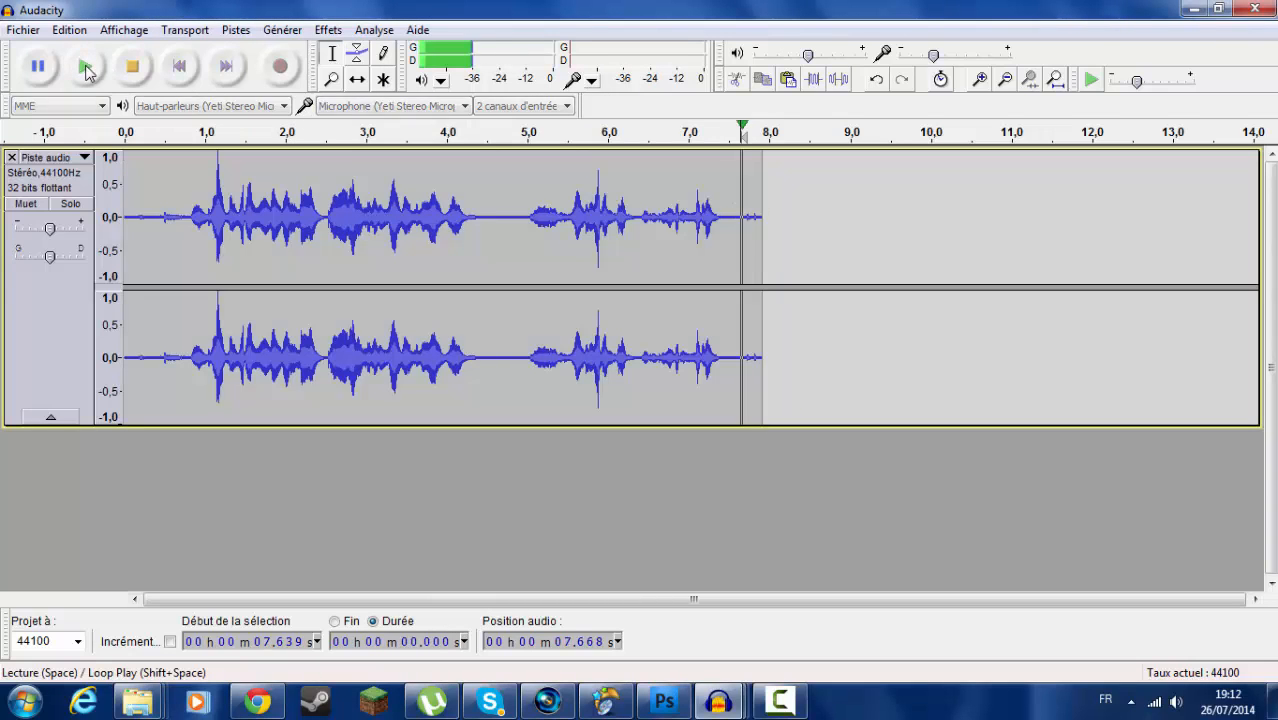
Play the clip from 7.314 s and discard the recording, leaving the project without tracks
click(715, 200)
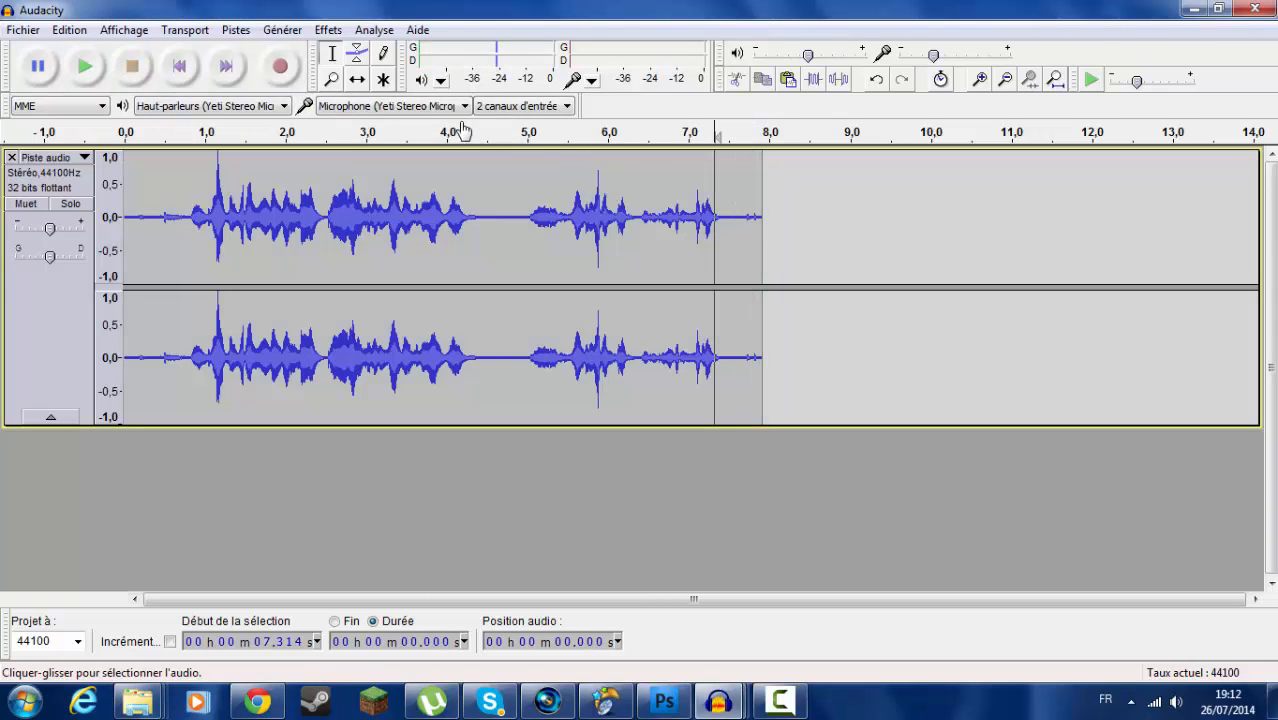
click(104, 72)
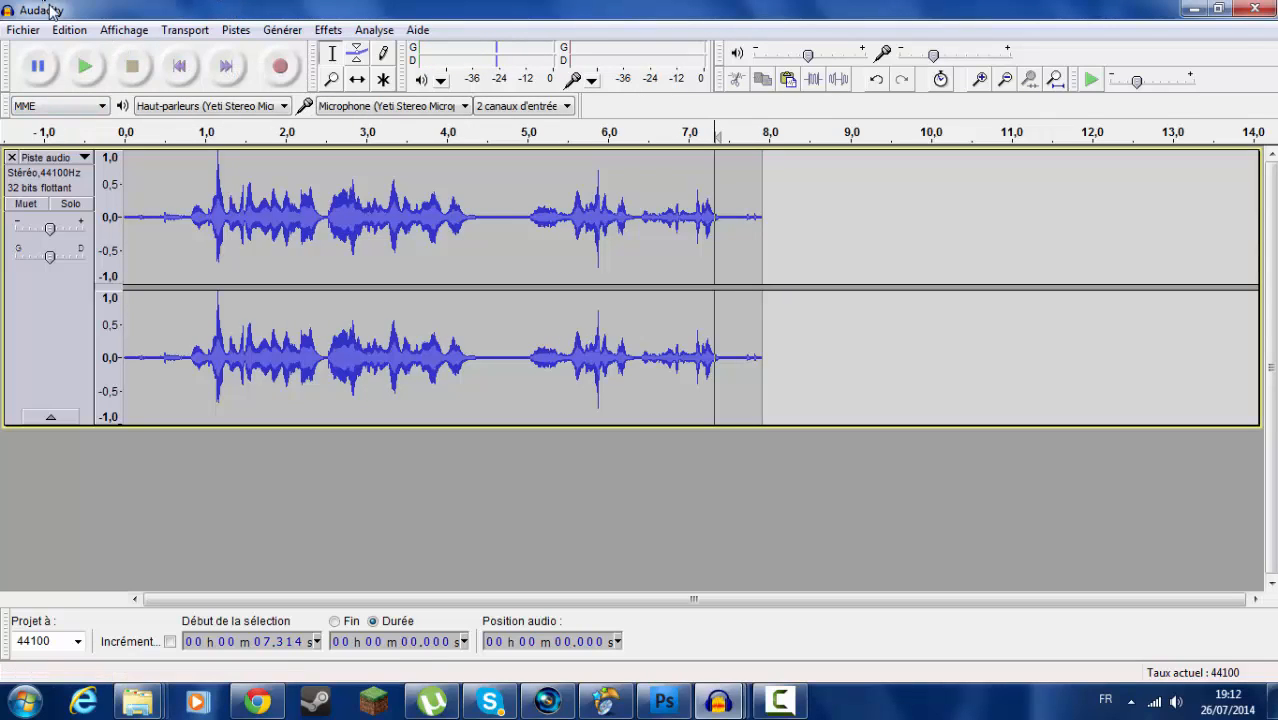
click(8, 207)
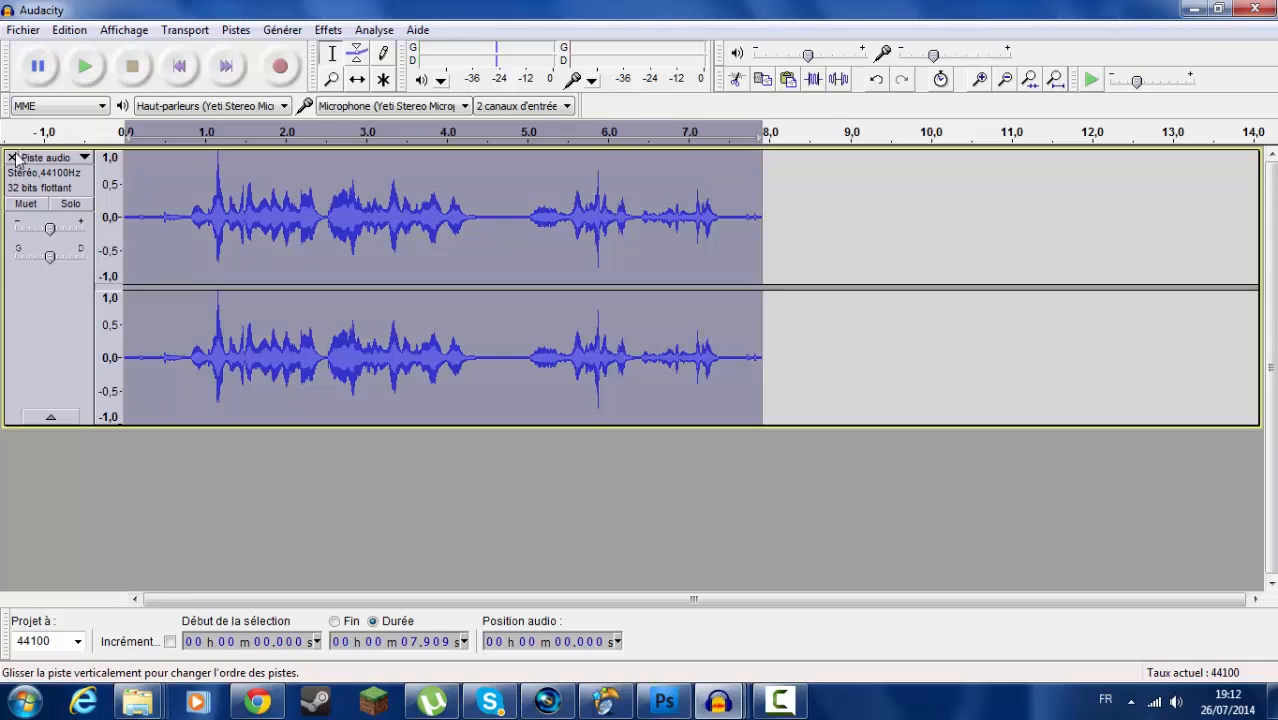
click(12, 157)
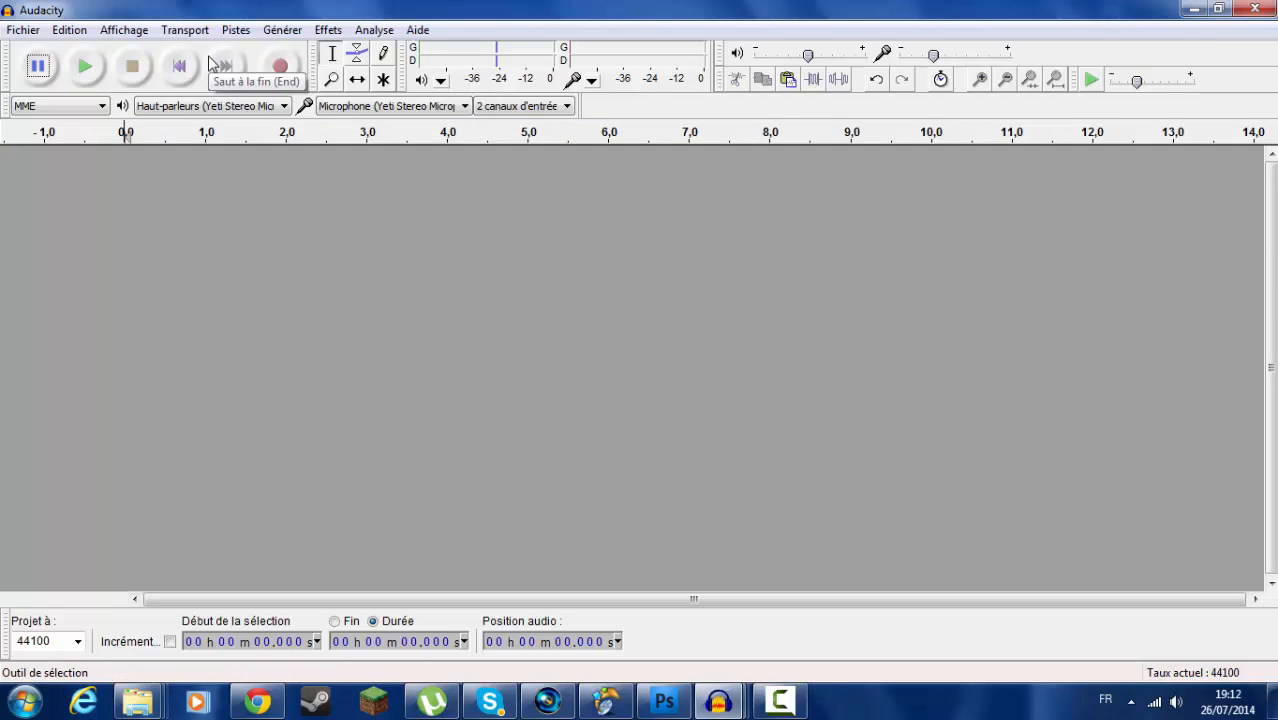
Record a voice clip about 2.3 s long and delete the silence around the voice, keeping about 0.87 s
click(281, 67)
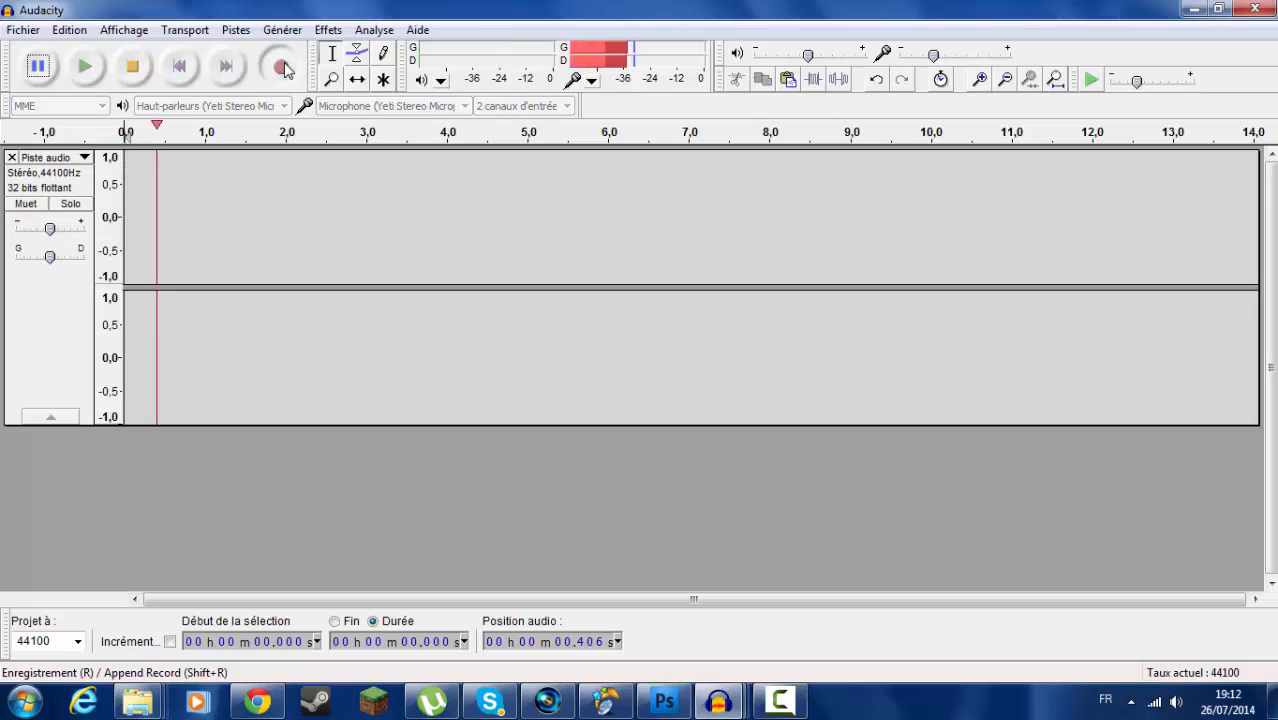
click(133, 66)
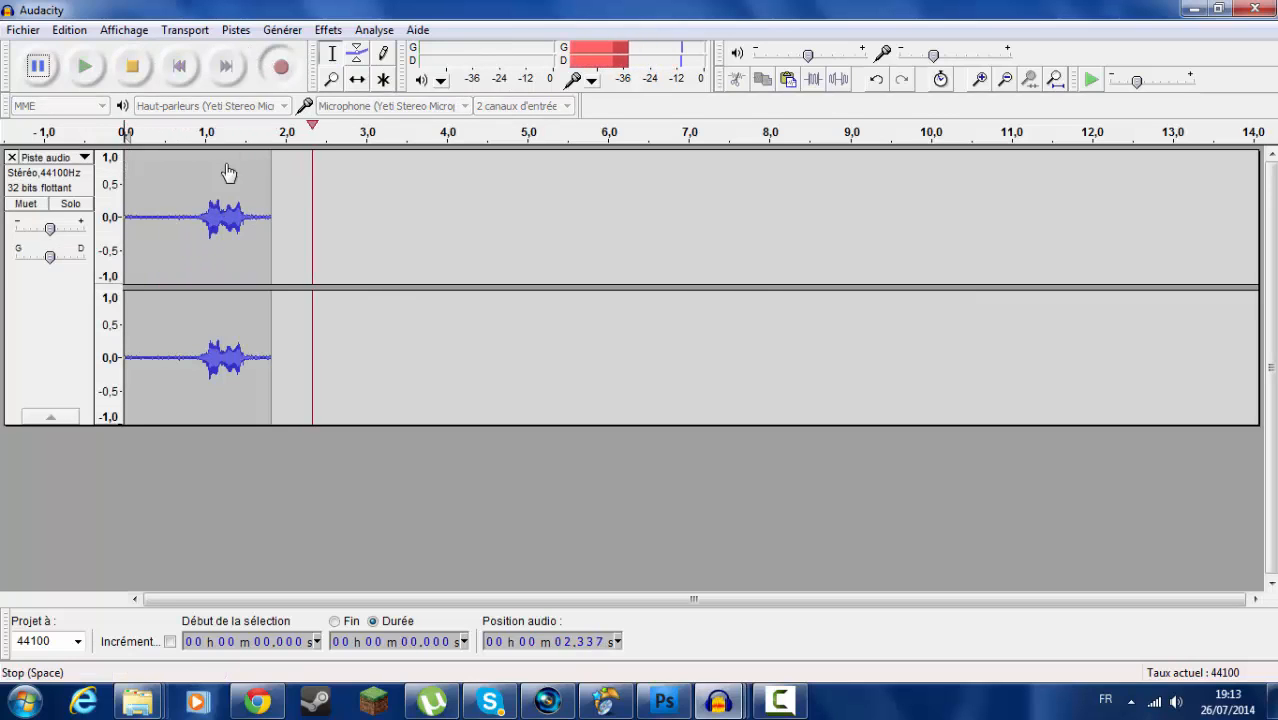
drag(195, 234, 246, 252)
key(Delete)
key(Delete)
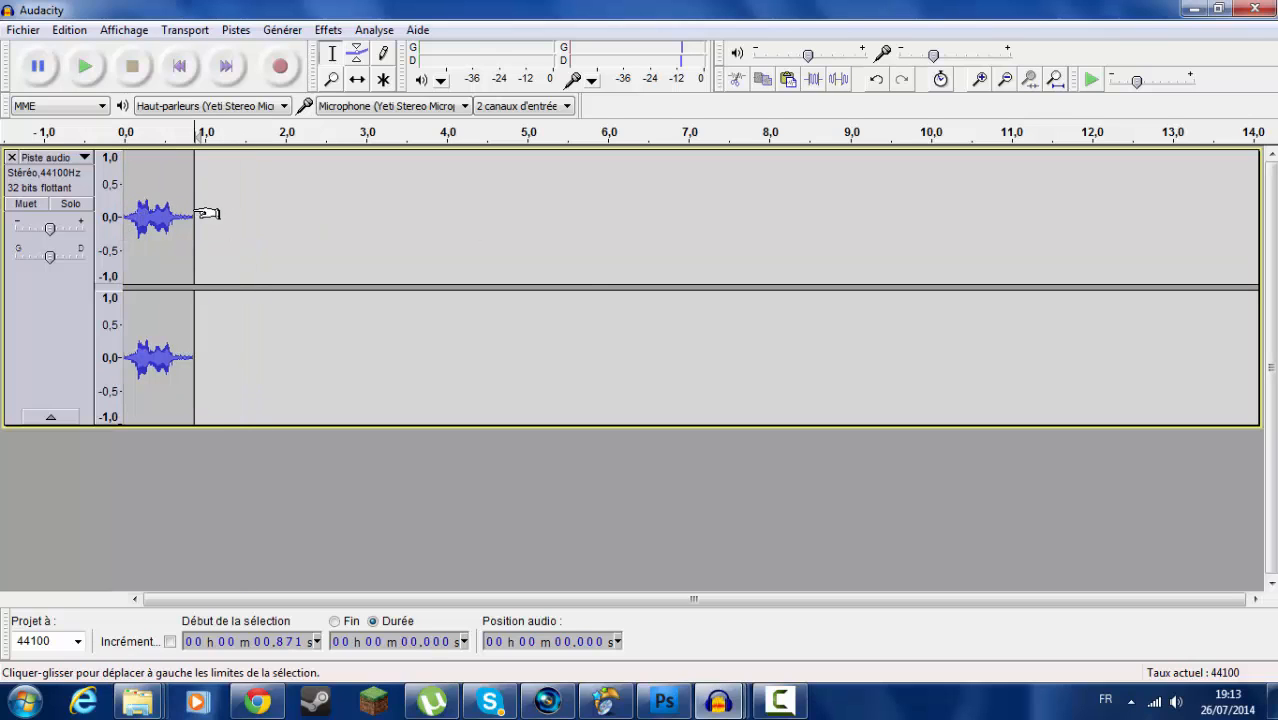
Play the trimmed clip from 0.081 s and duplicate the whole track twice
click(130, 220)
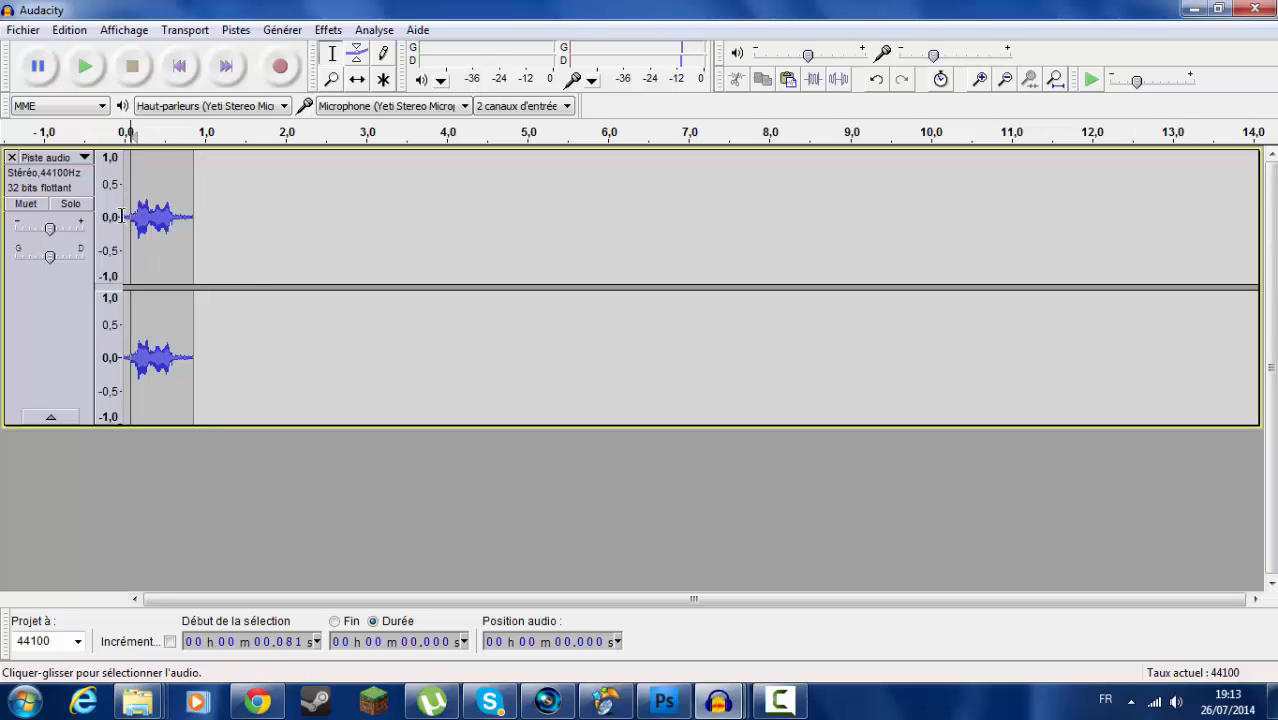
click(85, 66)
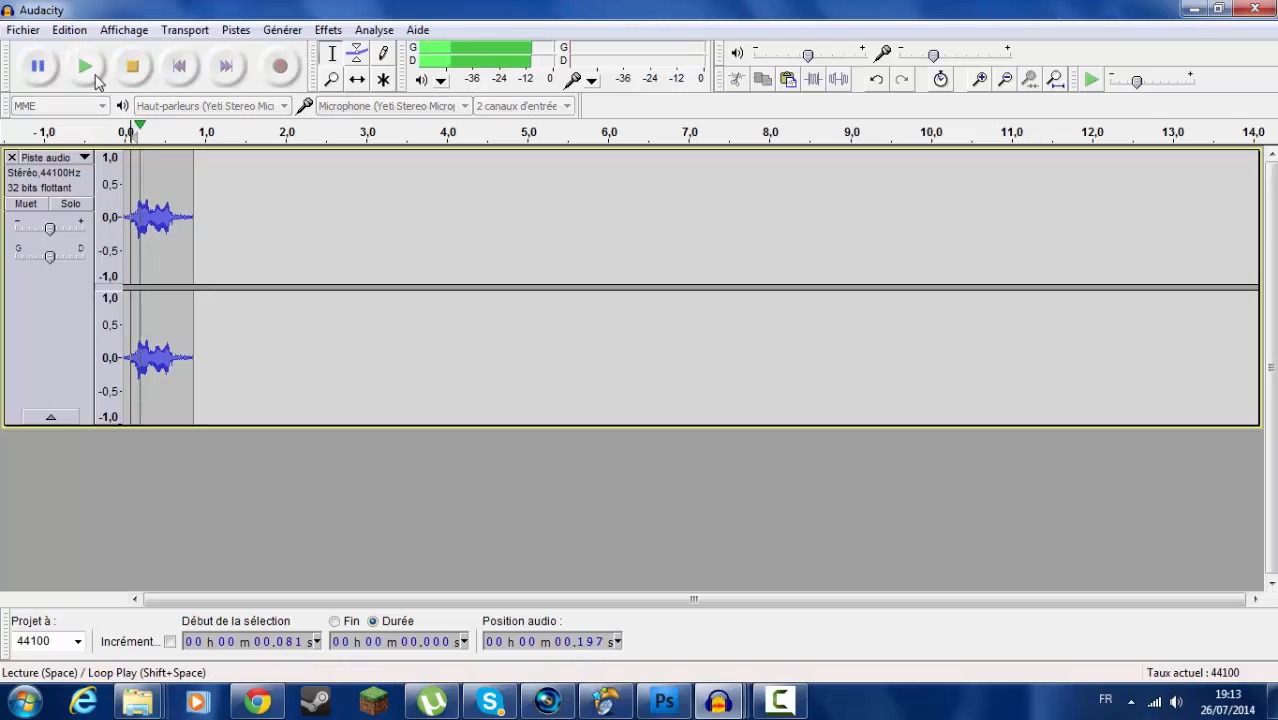
click(43, 320)
key(ctrl+d)
key(ctrl+d)
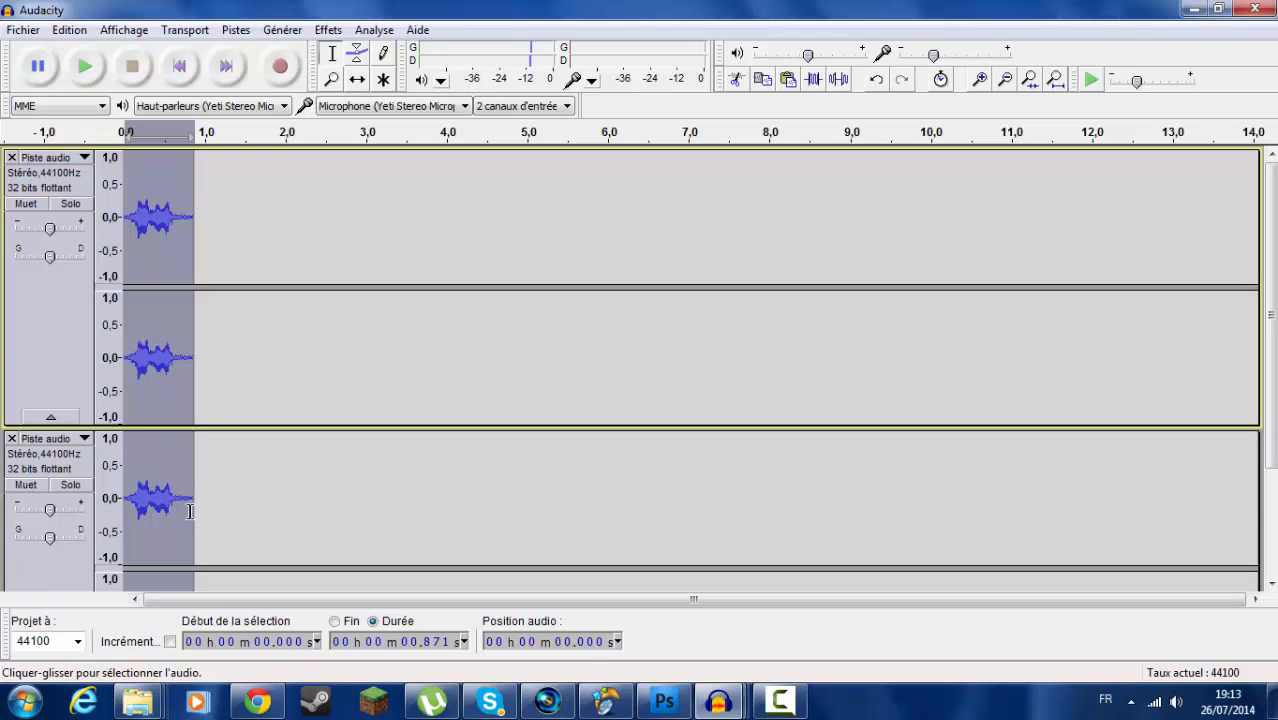
Examine the original track and its two duplicates stacked below it
scroll(177, 397, down, 2)
scroll(200, 375, down, 4)
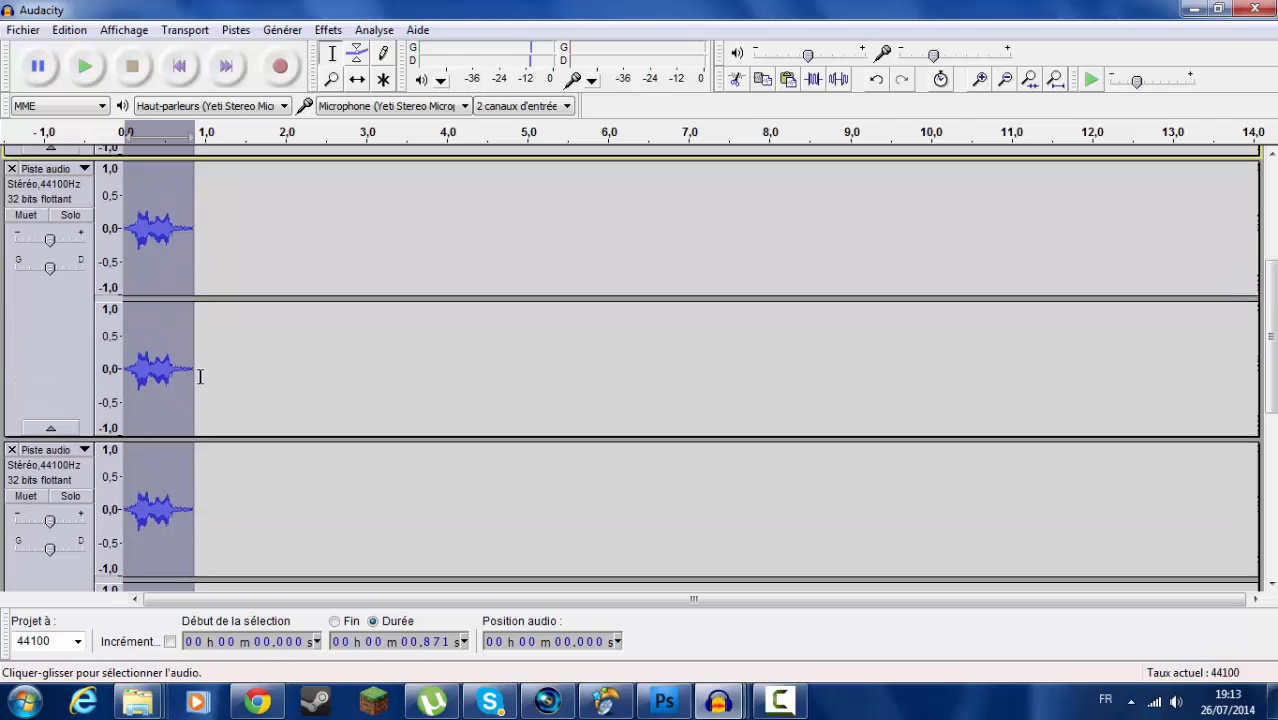
scroll(200, 376, up, 3)
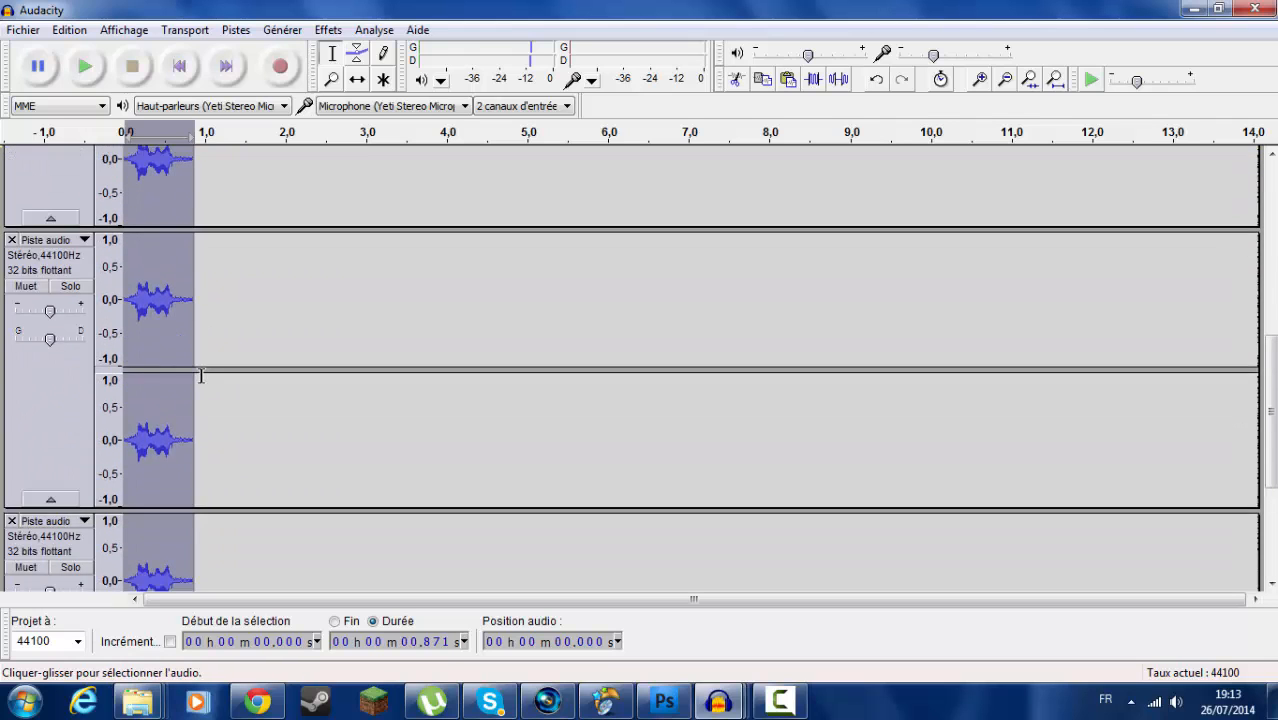
scroll(170, 297, down, 2)
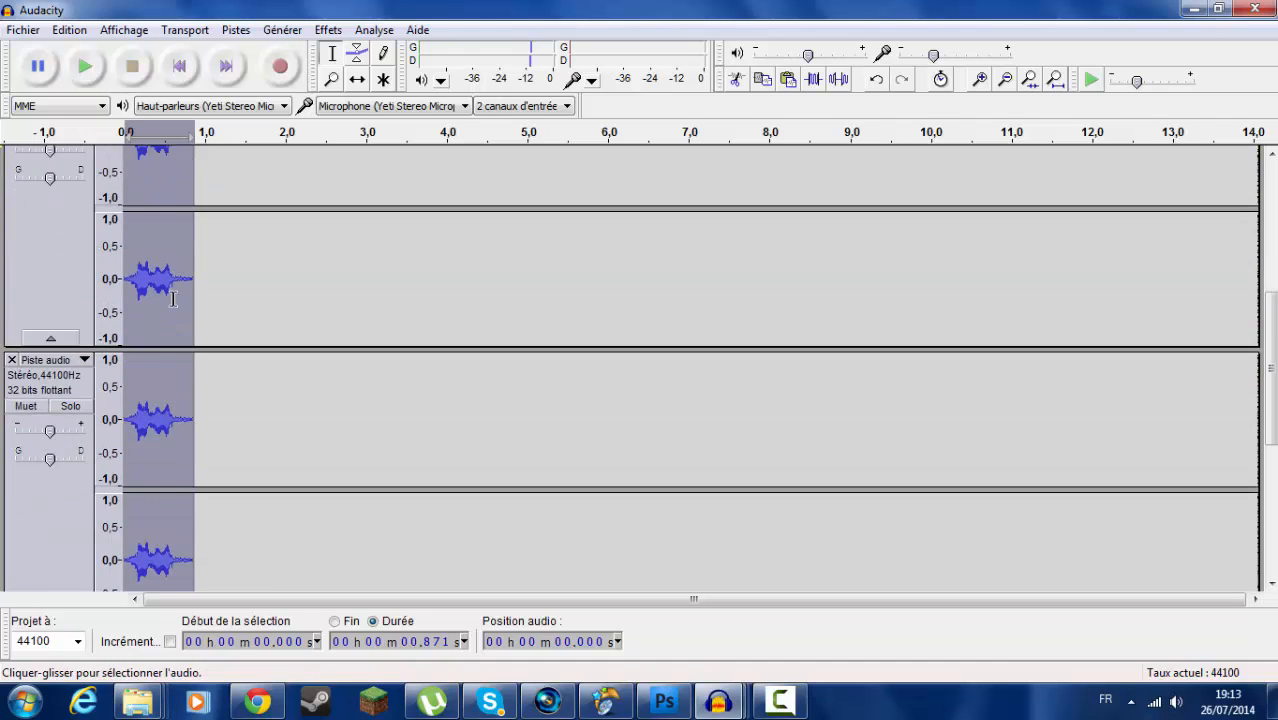
scroll(159, 295, up, 3)
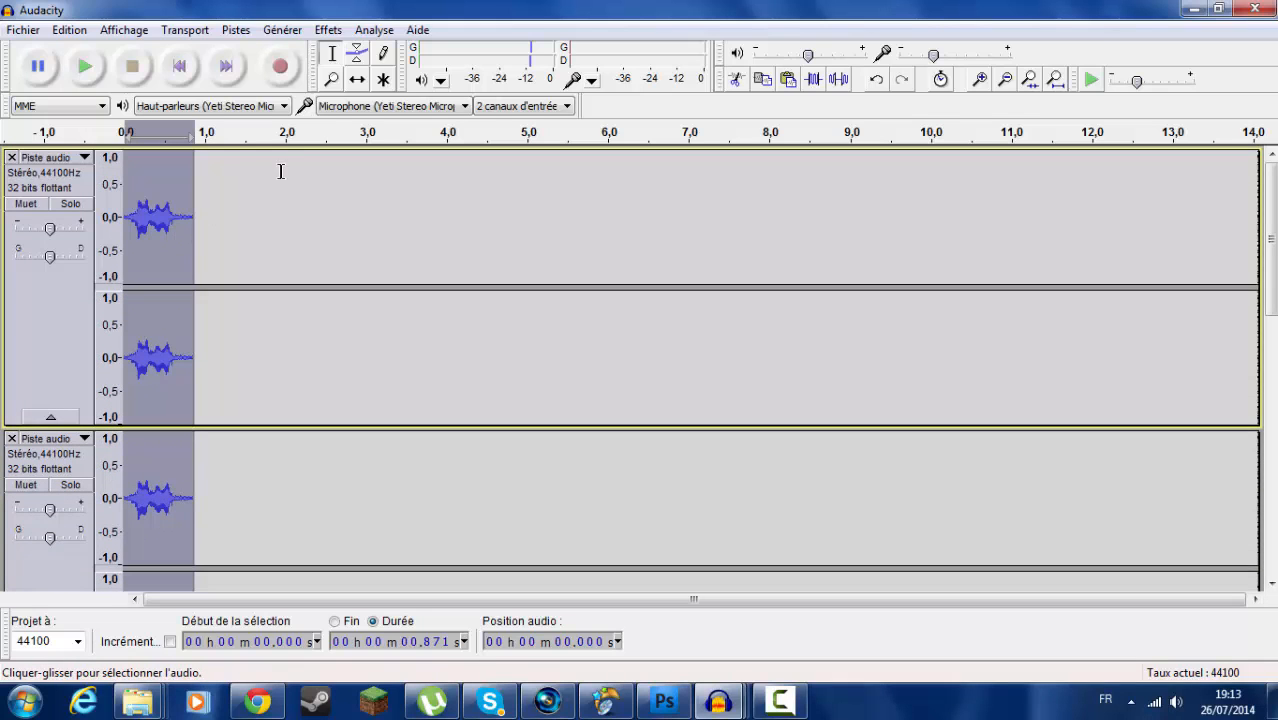
scroll(108, 277, down, 1)
scroll(30, 180, down, 3)
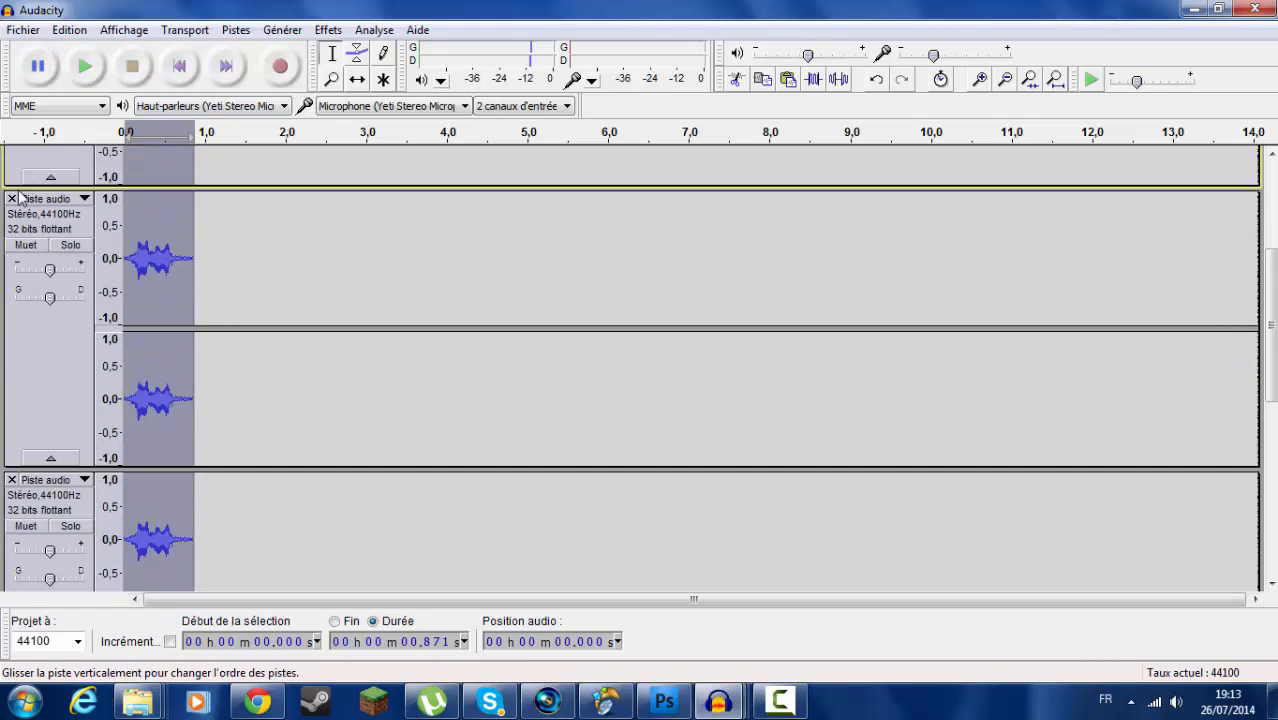
scroll(110, 250, up, 3)
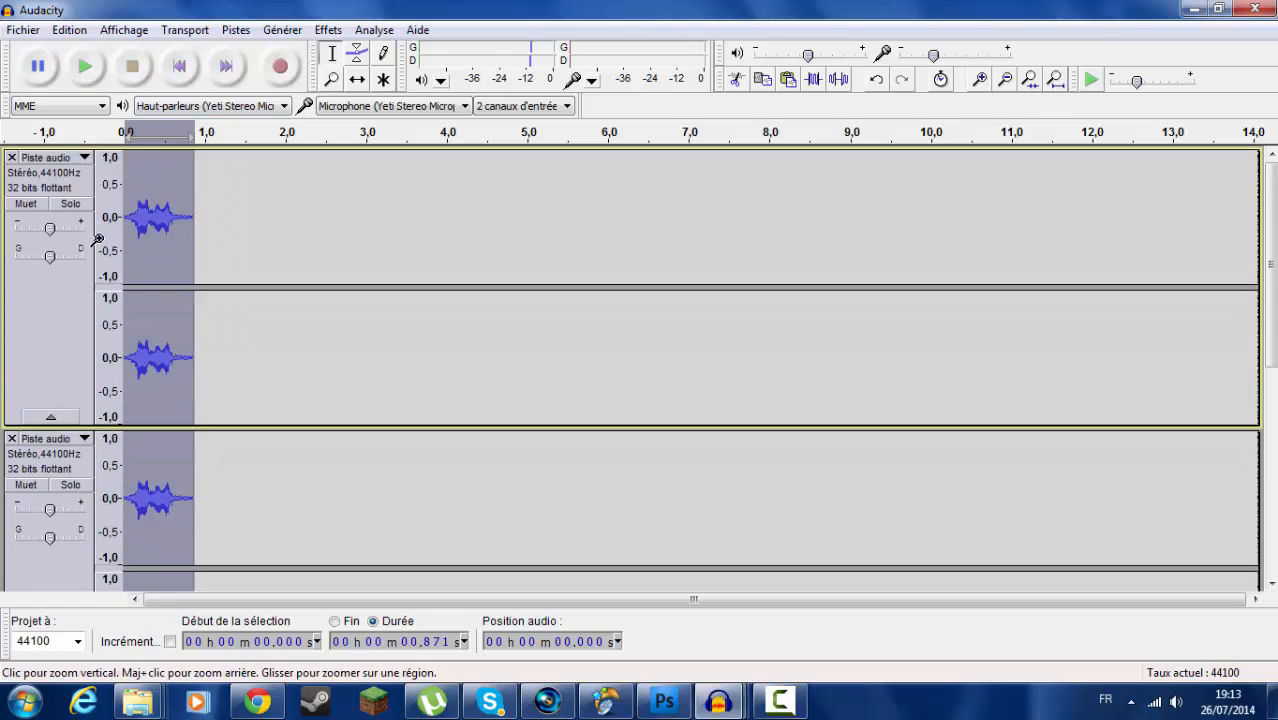
Raise the pitch of the first track by about 133.5% without changing its tempo
scroll(110, 250, down, 2)
scroll(120, 250, up, 2)
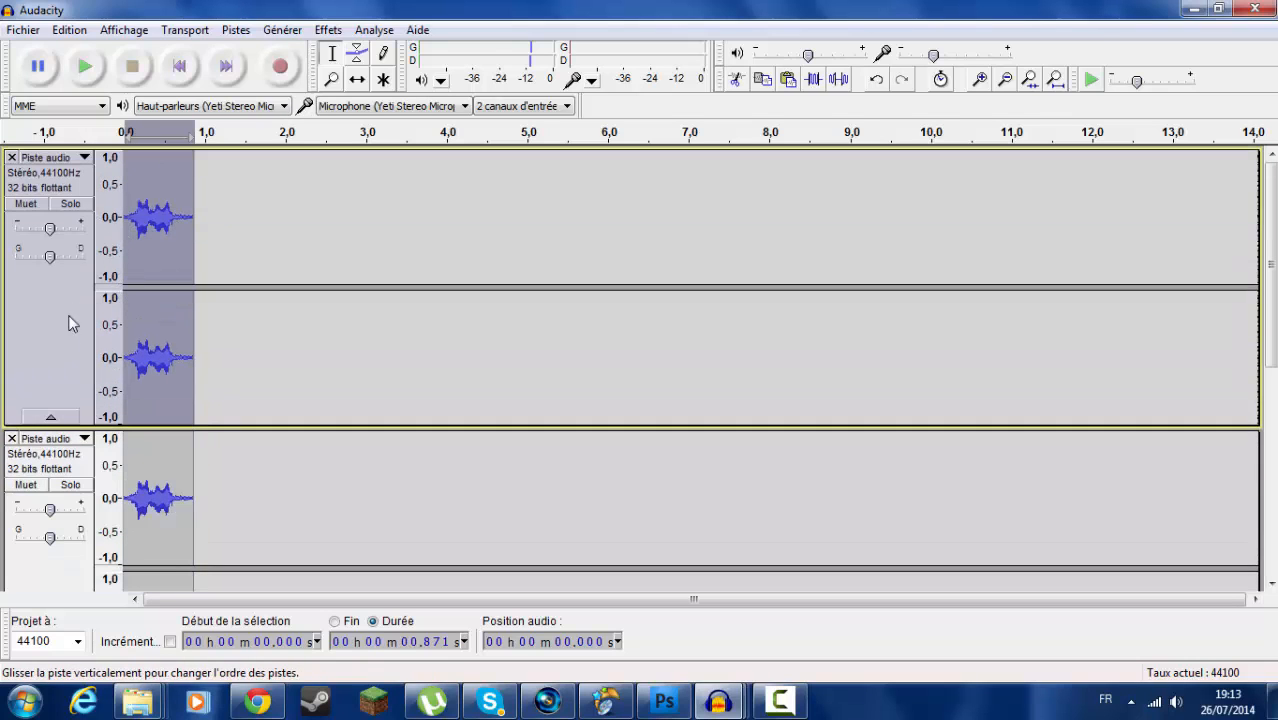
scroll(60, 360, down, 2)
scroll(88, 396, up, 3)
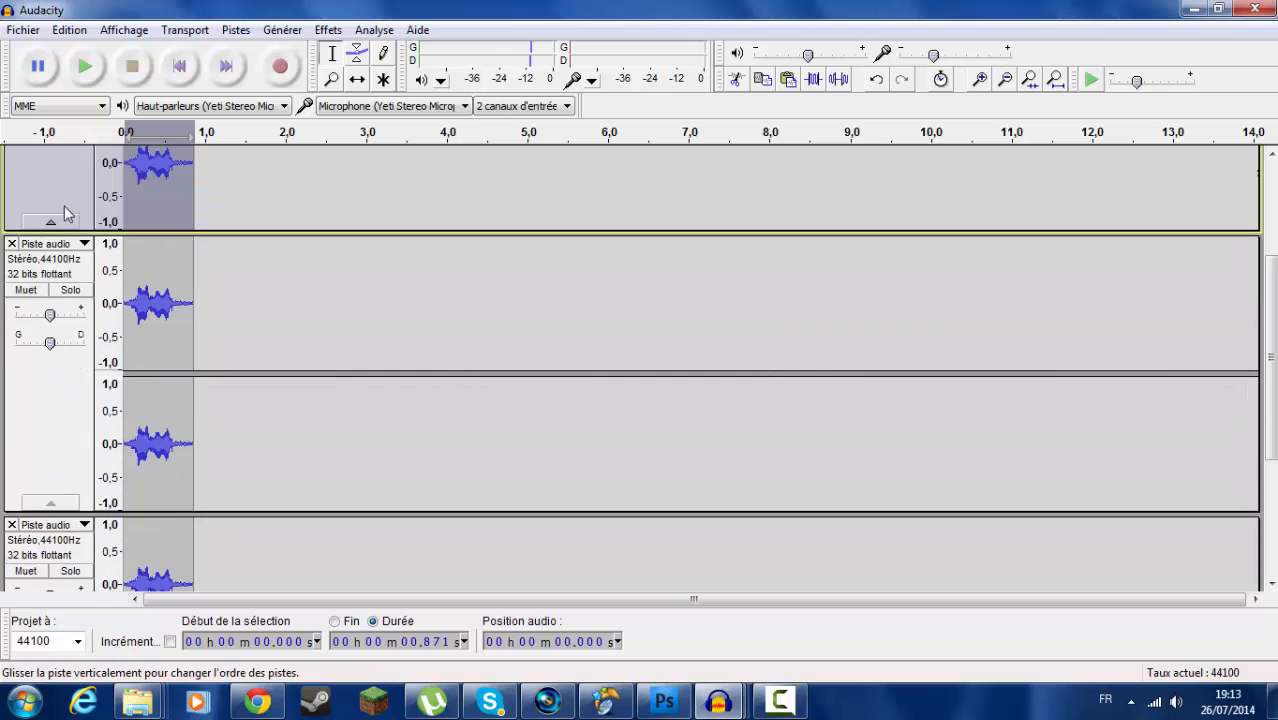
scroll(88, 396, down, 2)
scroll(88, 396, up, 1)
click(330, 30)
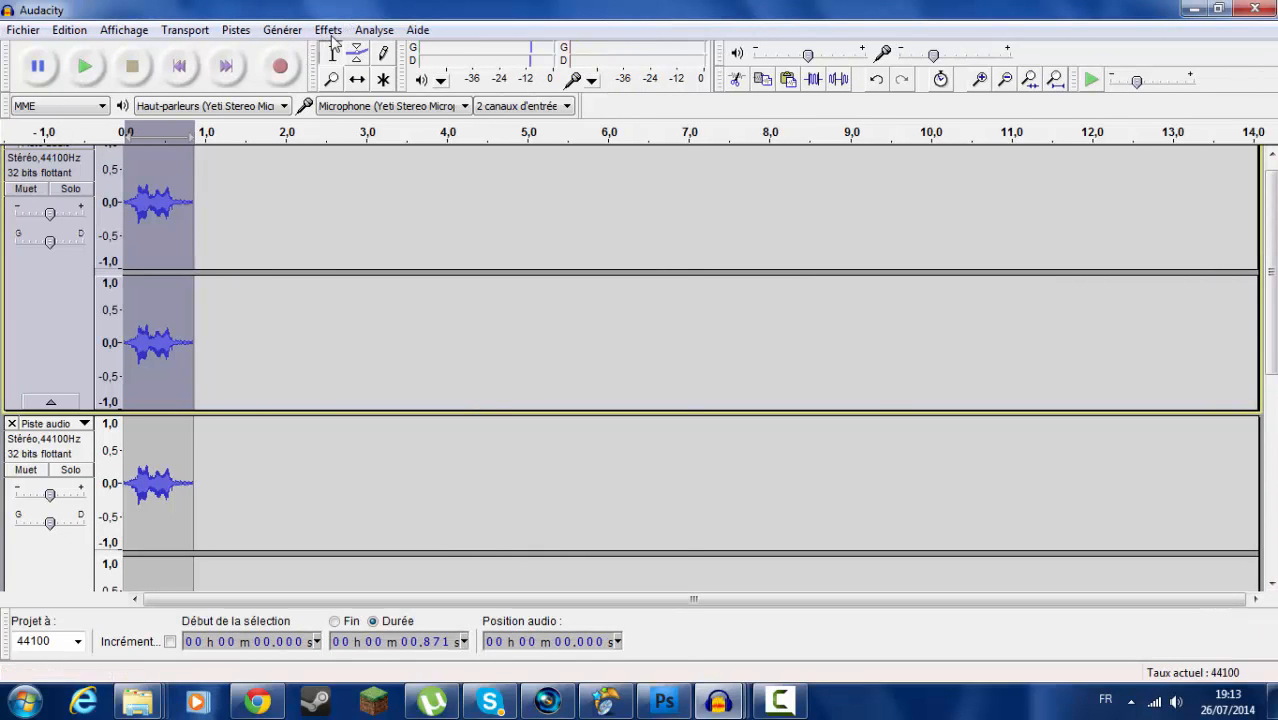
click(328, 30)
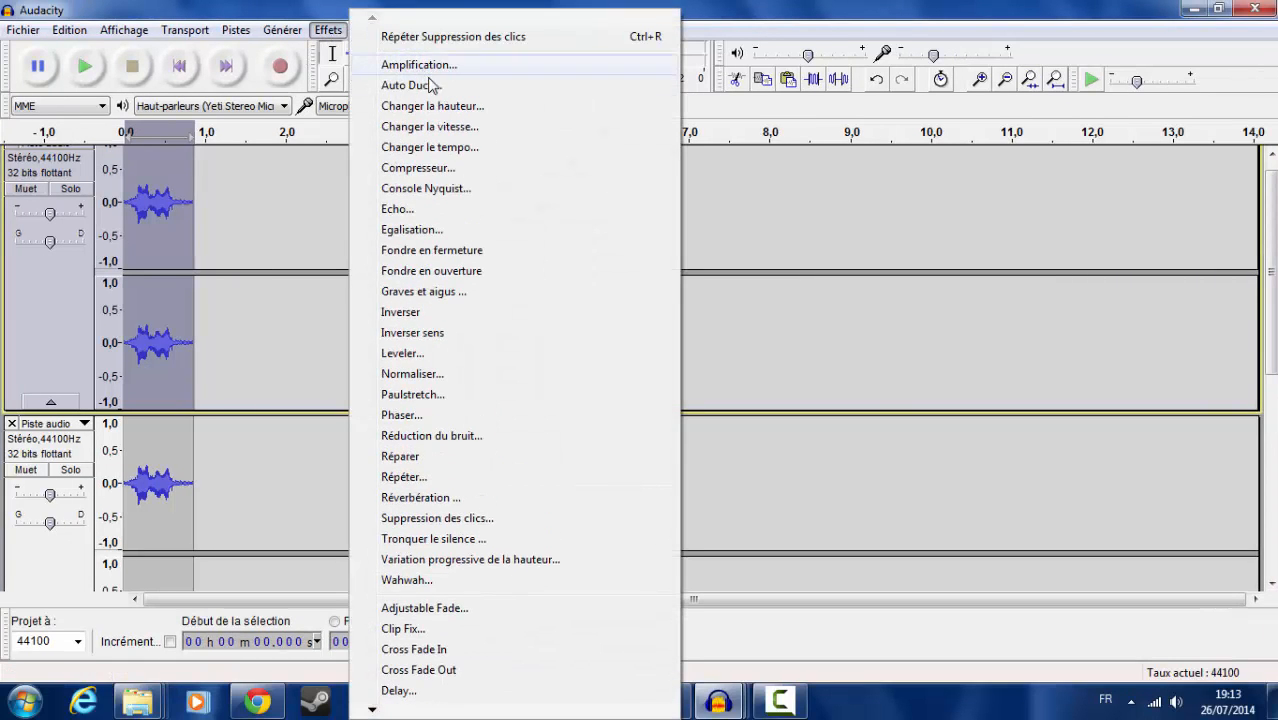
click(425, 105)
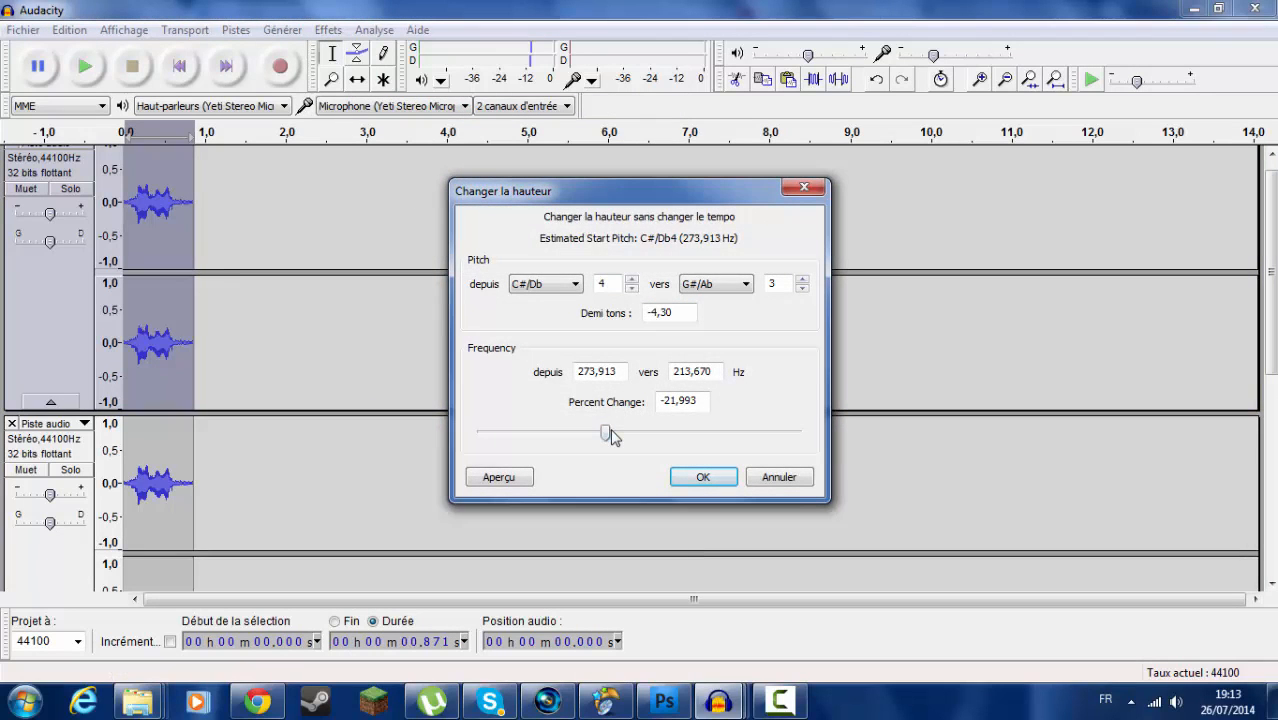
drag(609, 430, 697, 437)
click(703, 478)
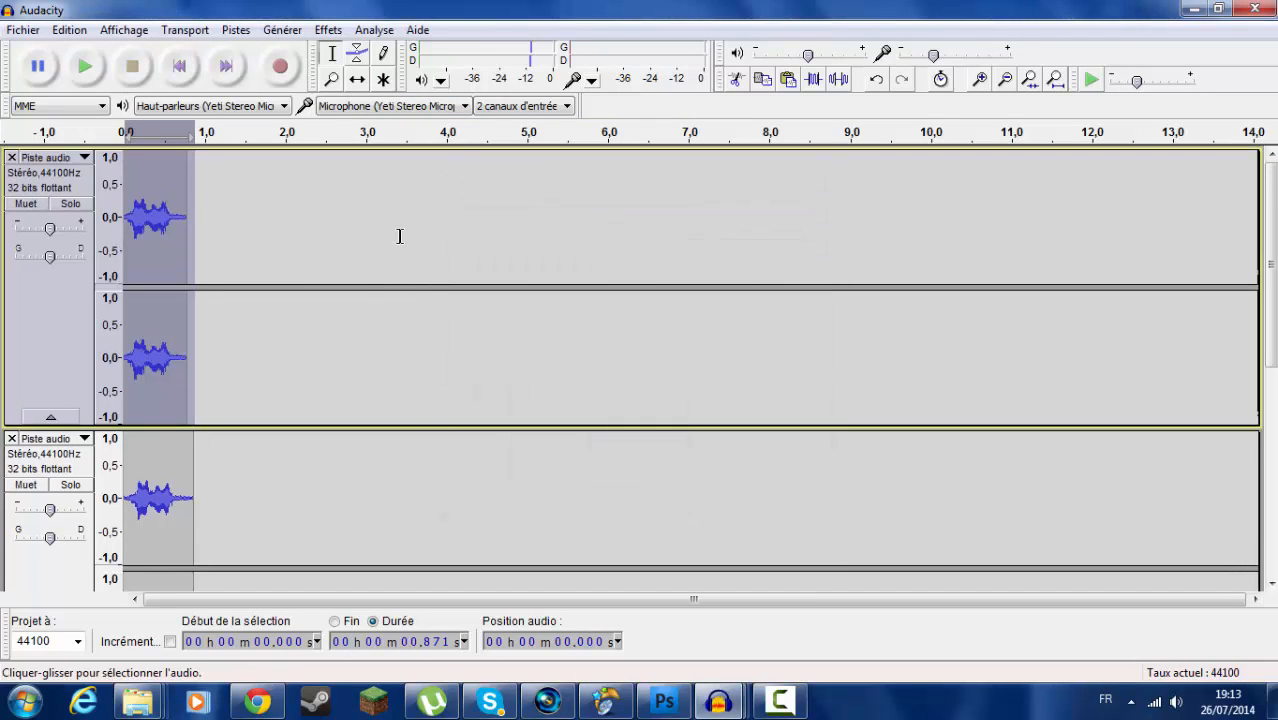
Lower the pitch of the third track by 21% without changing its tempo
scroll(308, 271, down, 3)
click(72, 403)
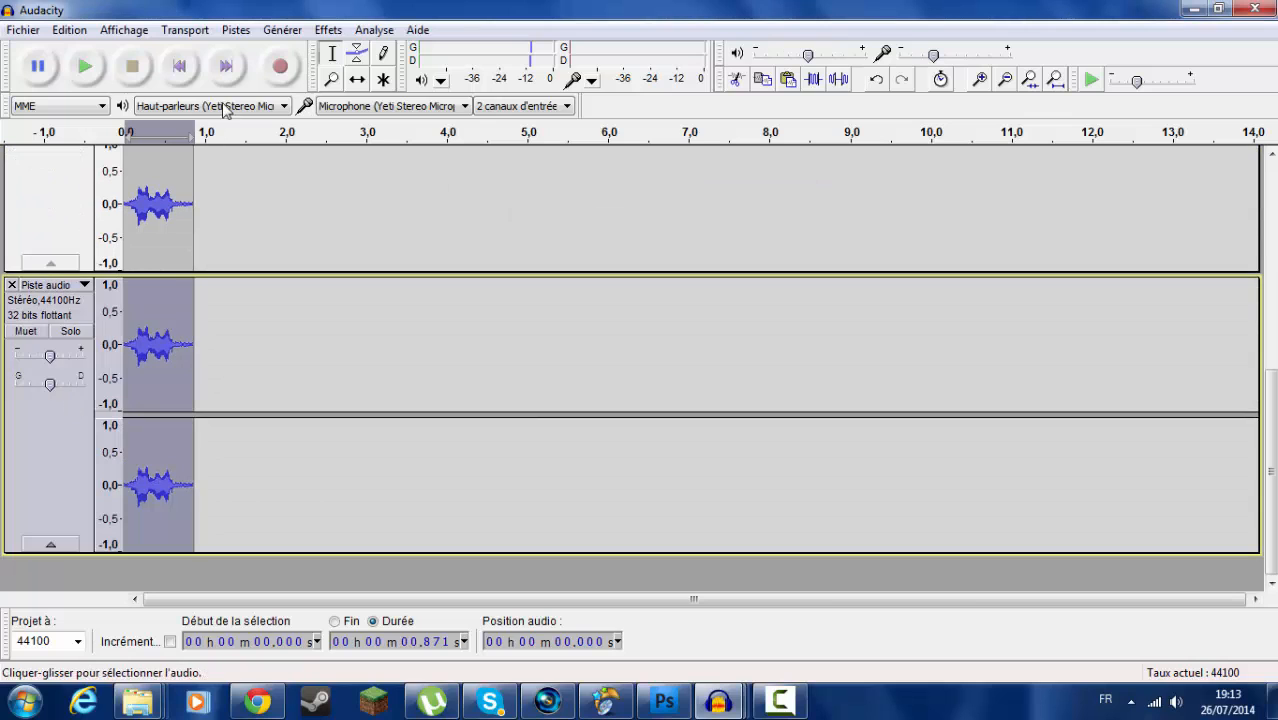
click(328, 30)
click(455, 110)
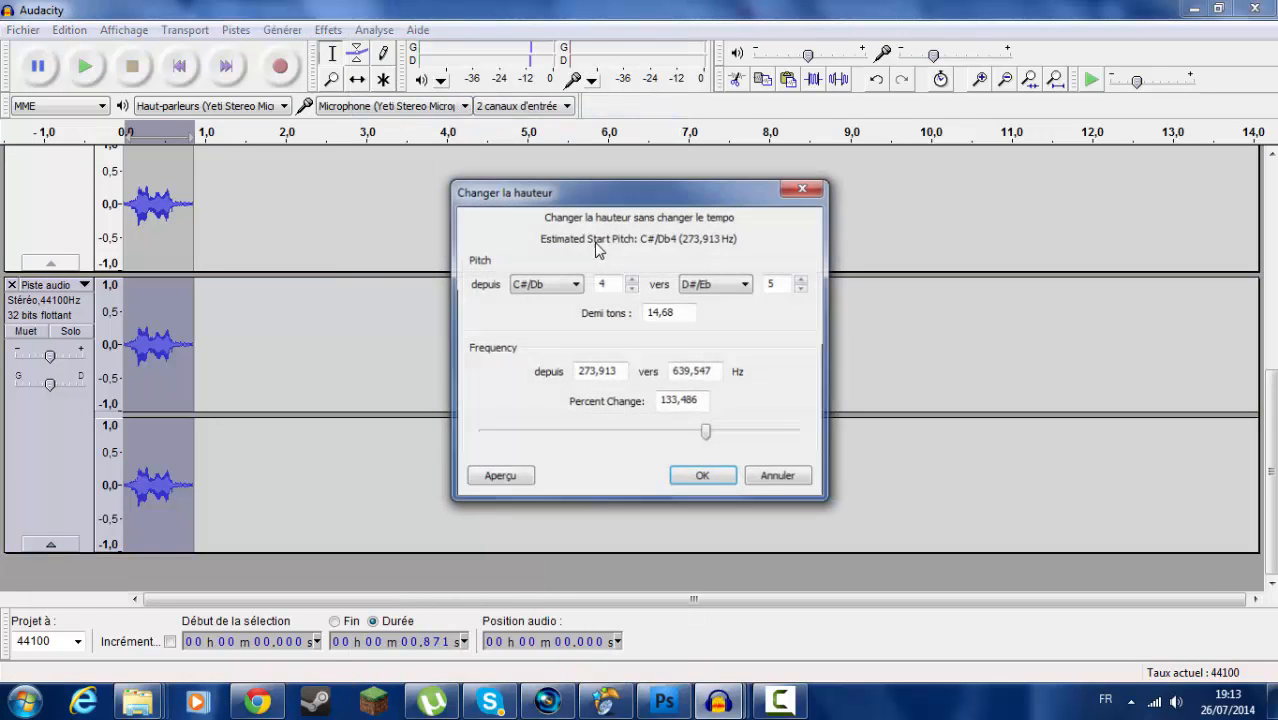
drag(707, 432, 655, 432)
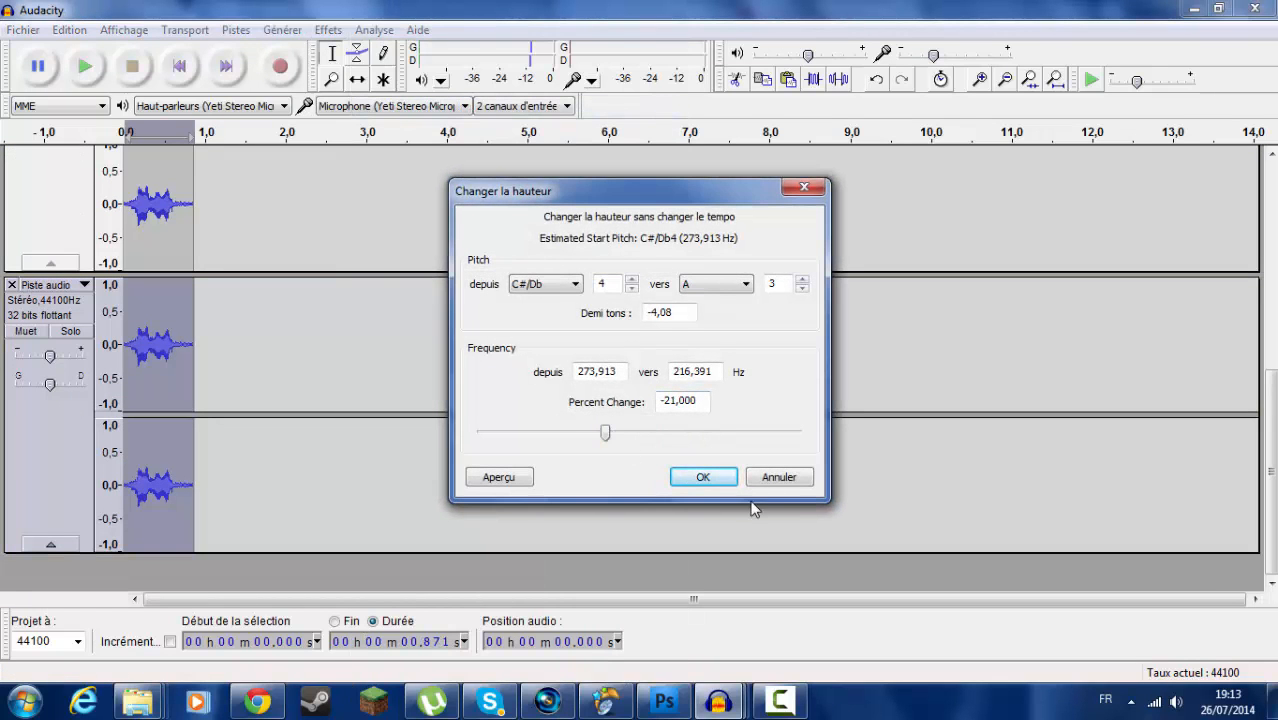
click(703, 477)
Pan the third track towards the right channel and the first track towards the left, and play all three tracks together
mouse_move(52, 386)
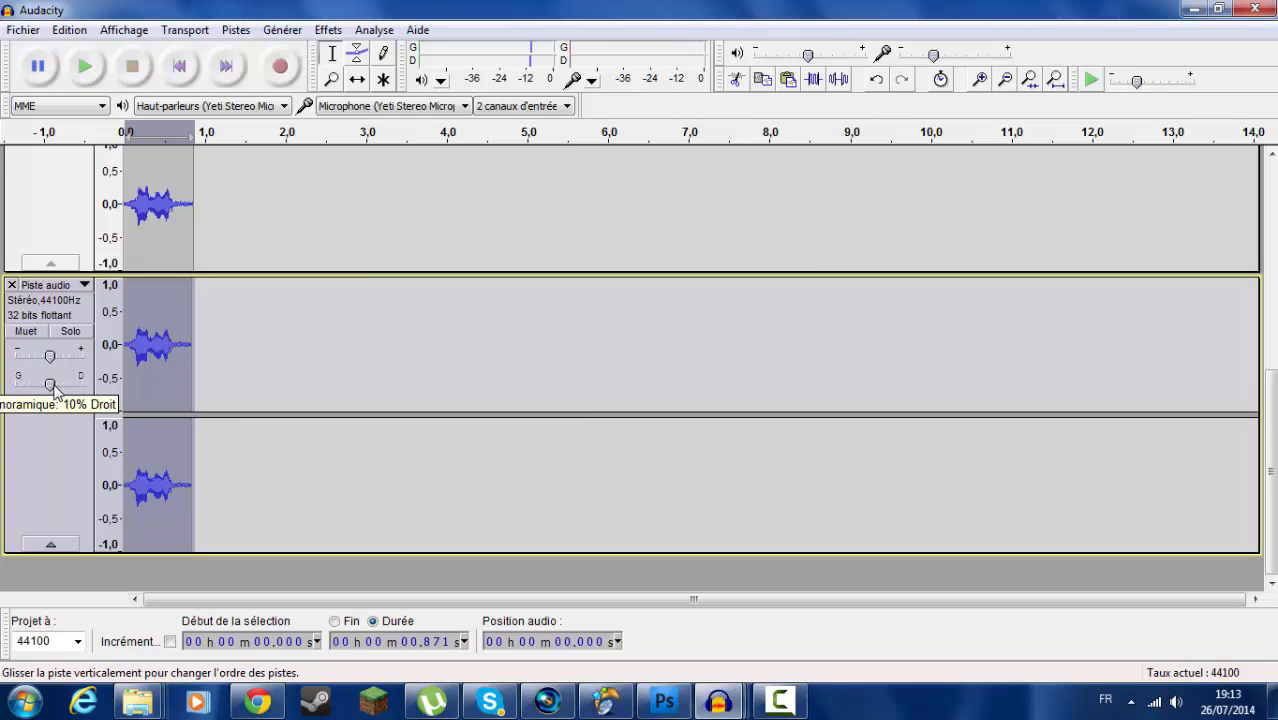
scroll(60, 390, down, 3)
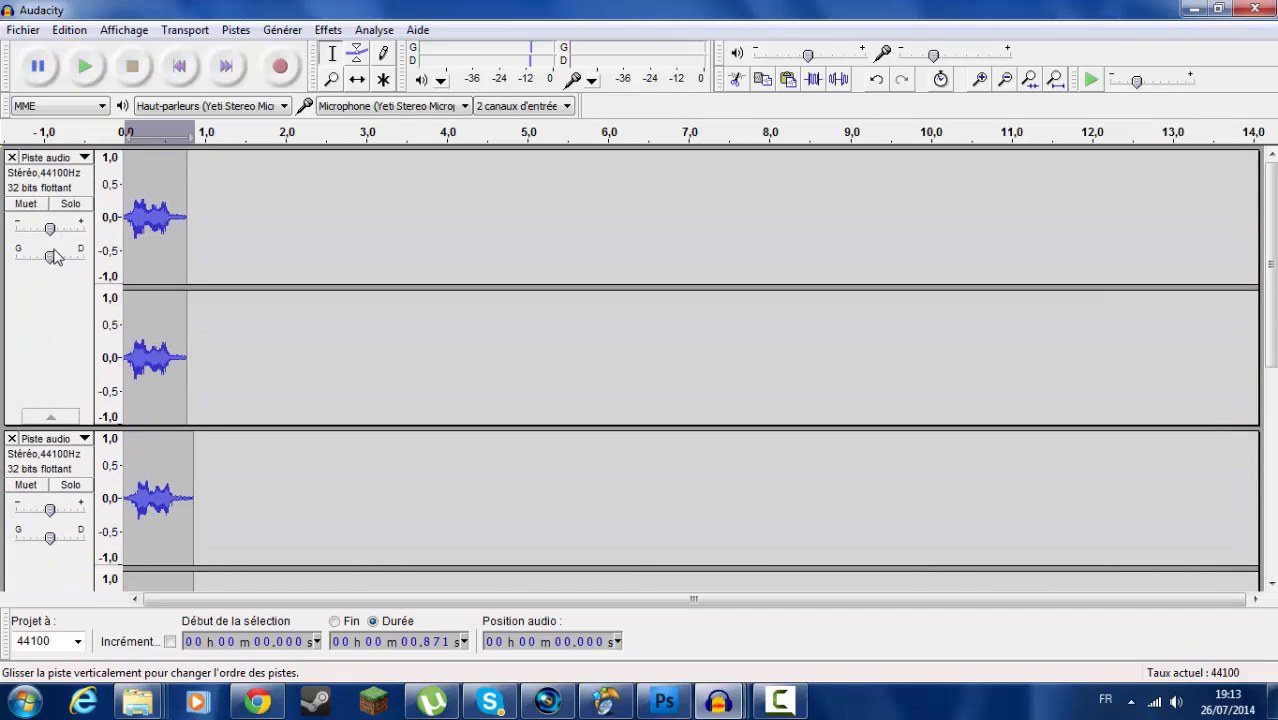
mouse_move(44, 263)
scroll(36, 262, down, 3)
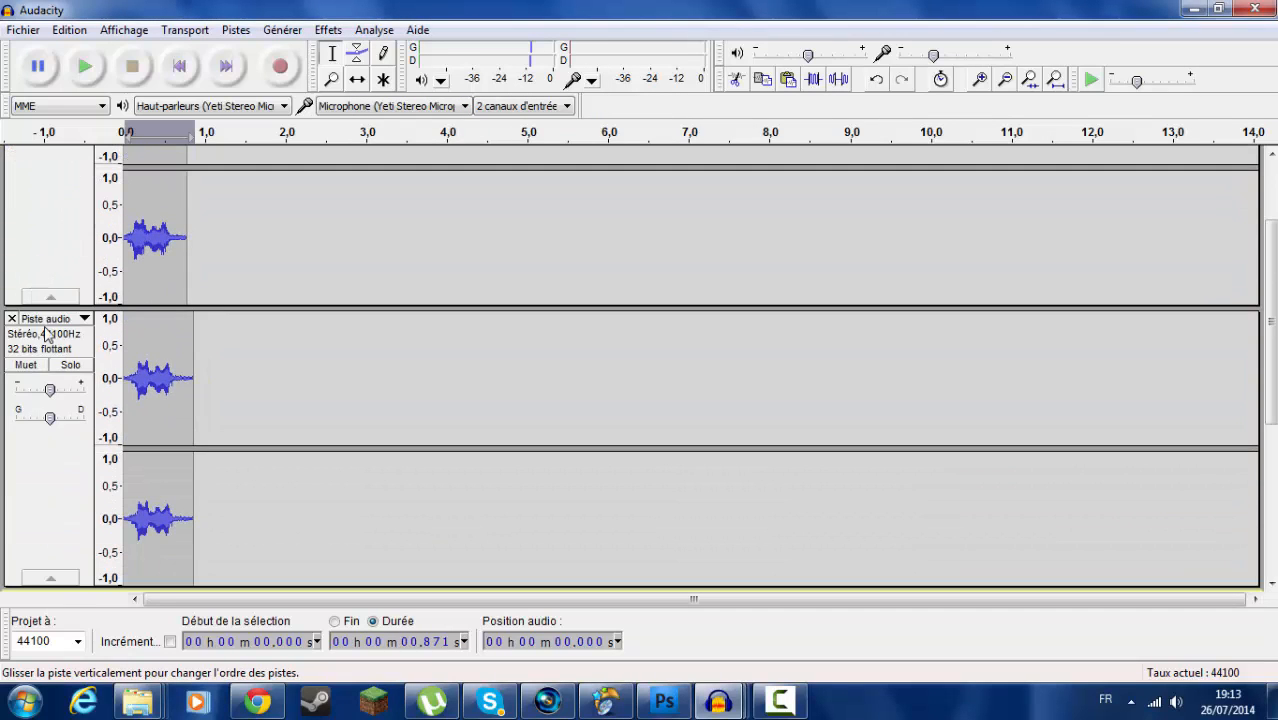
click(83, 68)
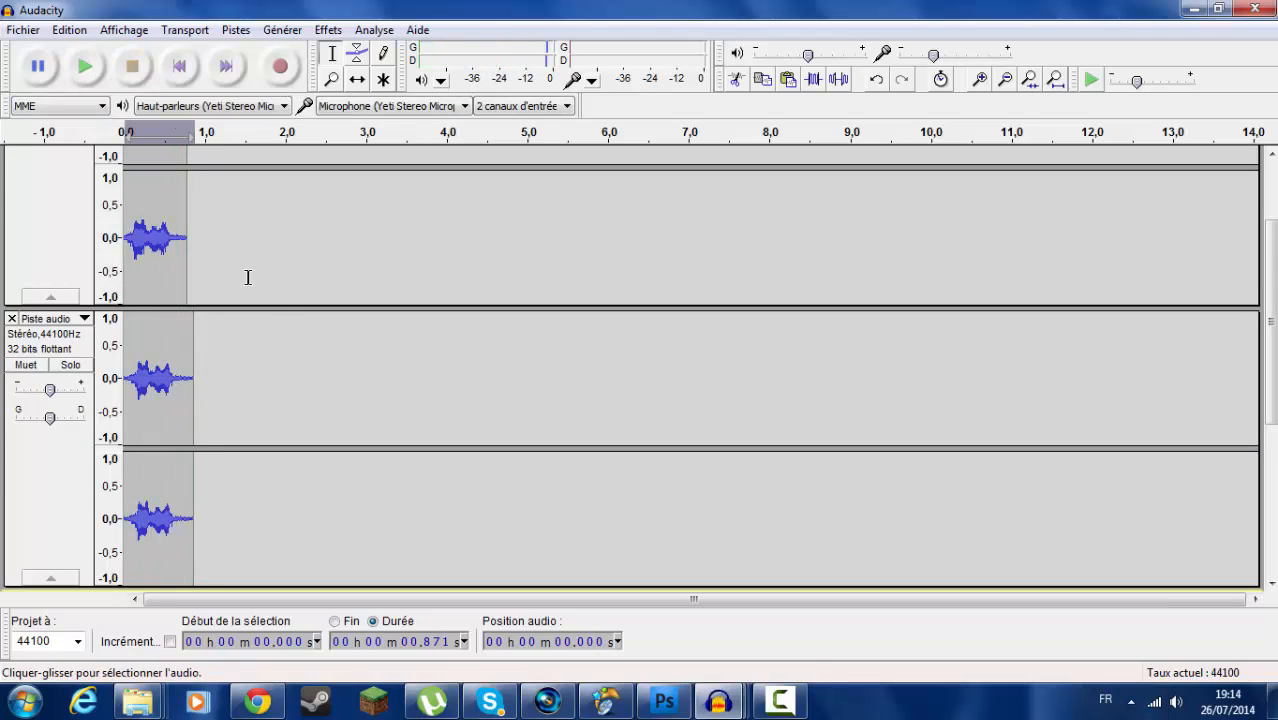
scroll(250, 275, up, 3)
scroll(640, 368, down, 1)
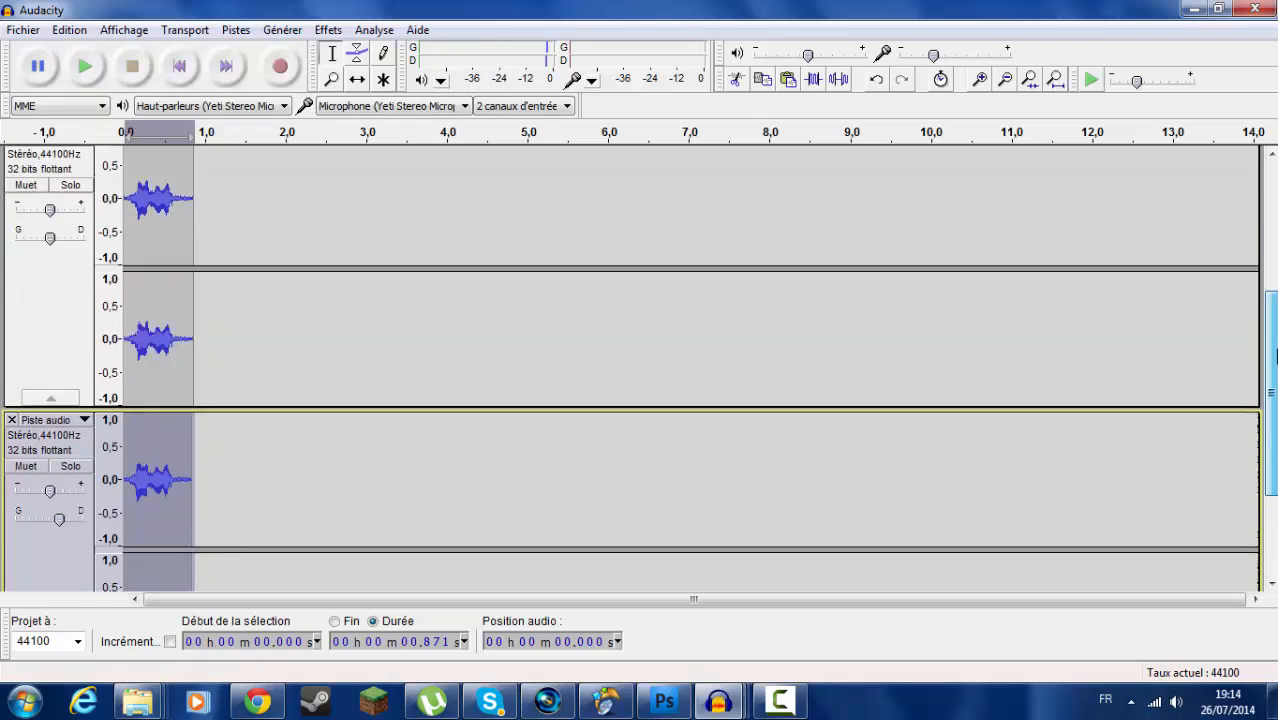
scroll(640, 368, up, 1)
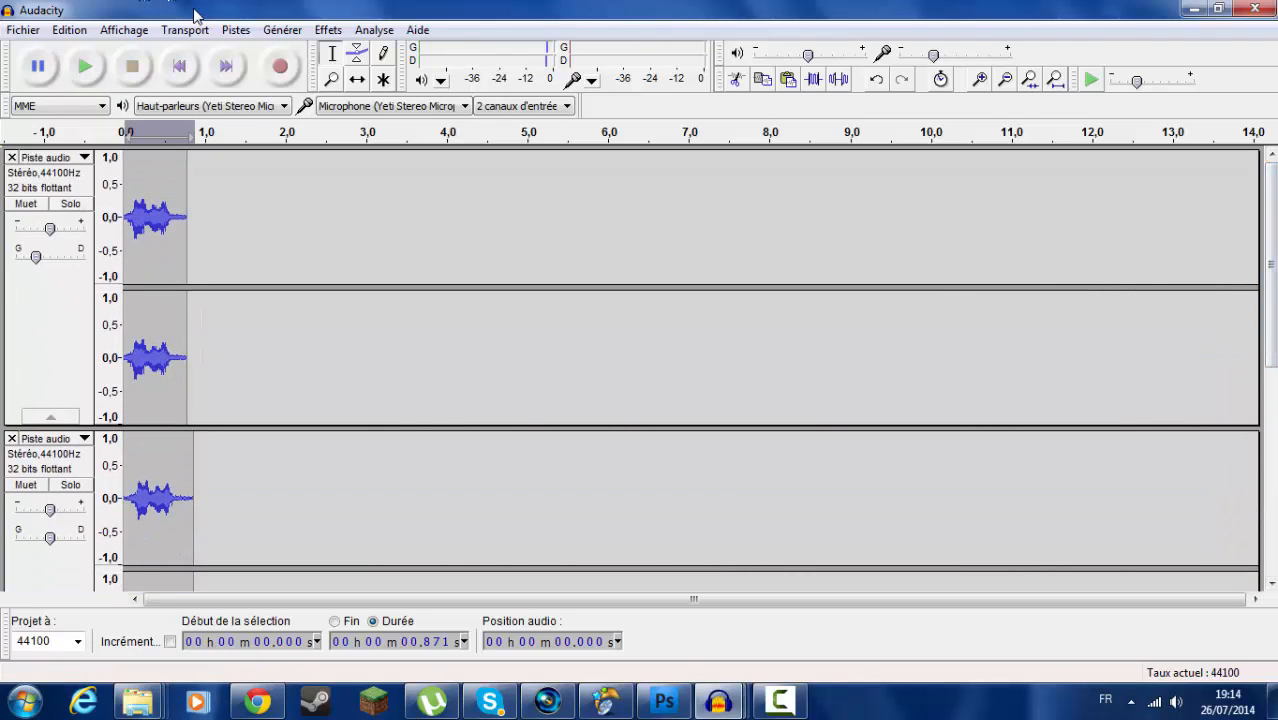
click(88, 80)
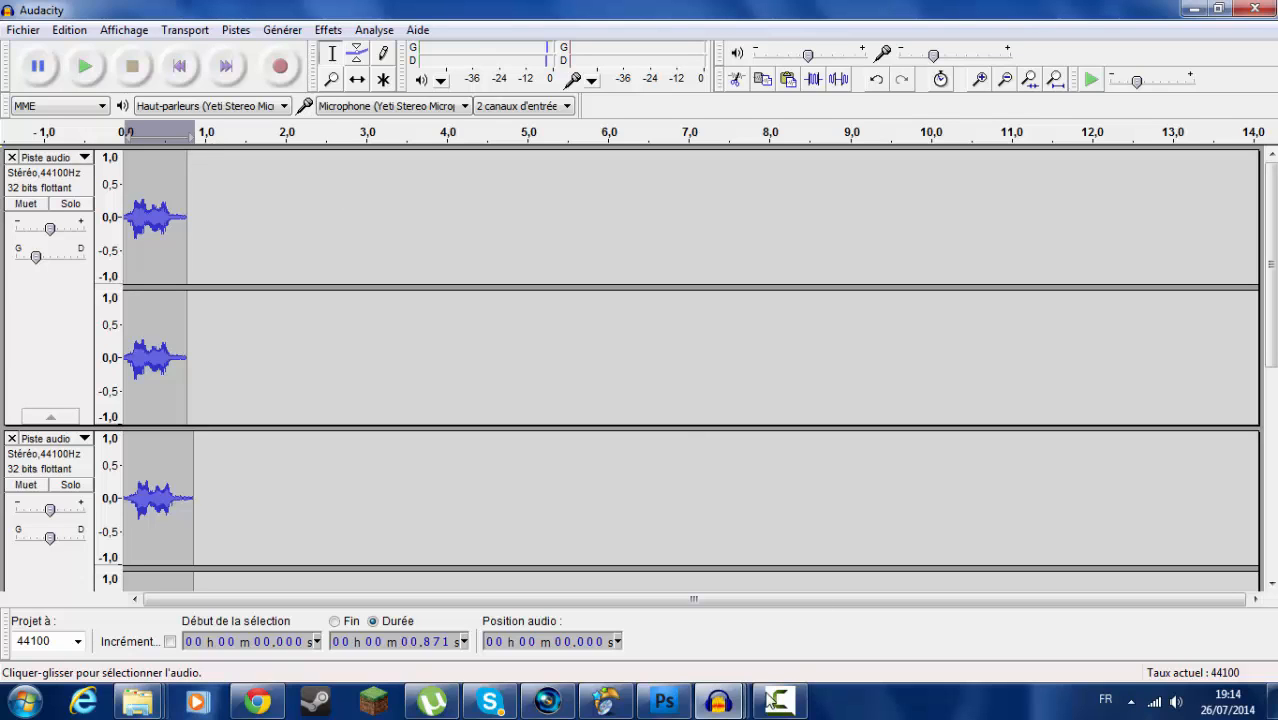
click(770, 701)
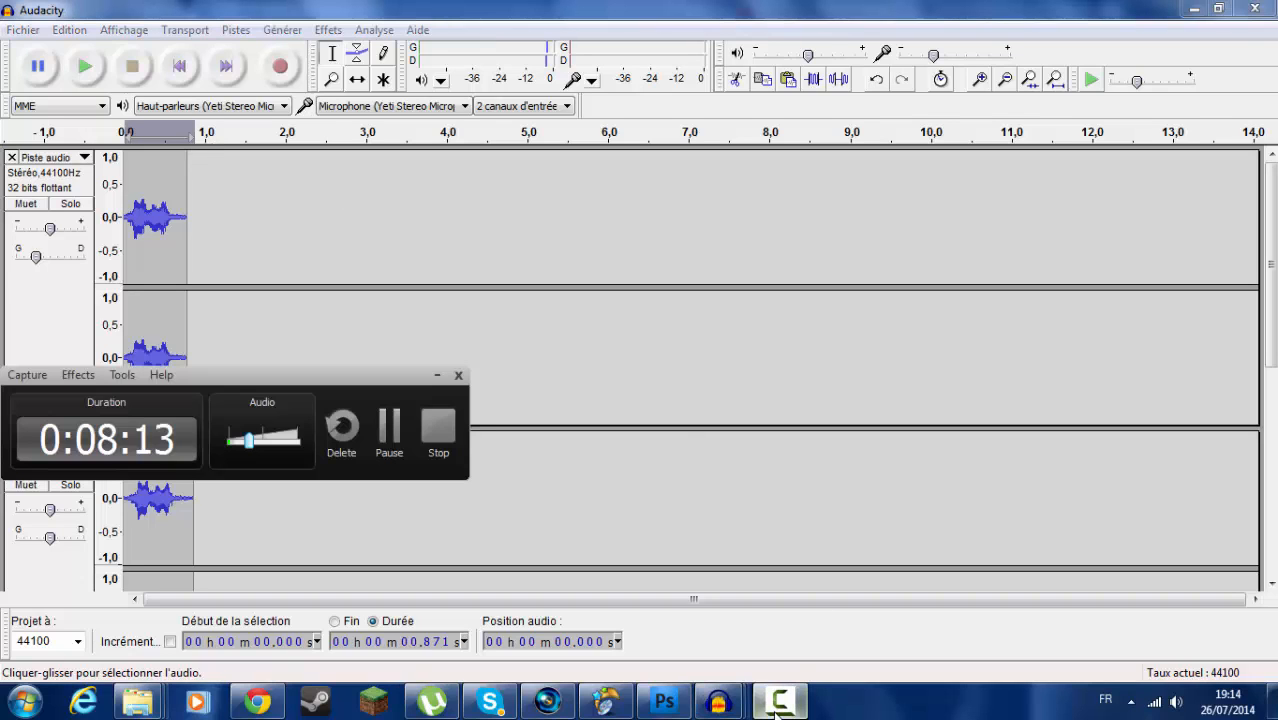
click(440, 420)
mouse_move(664, 701)
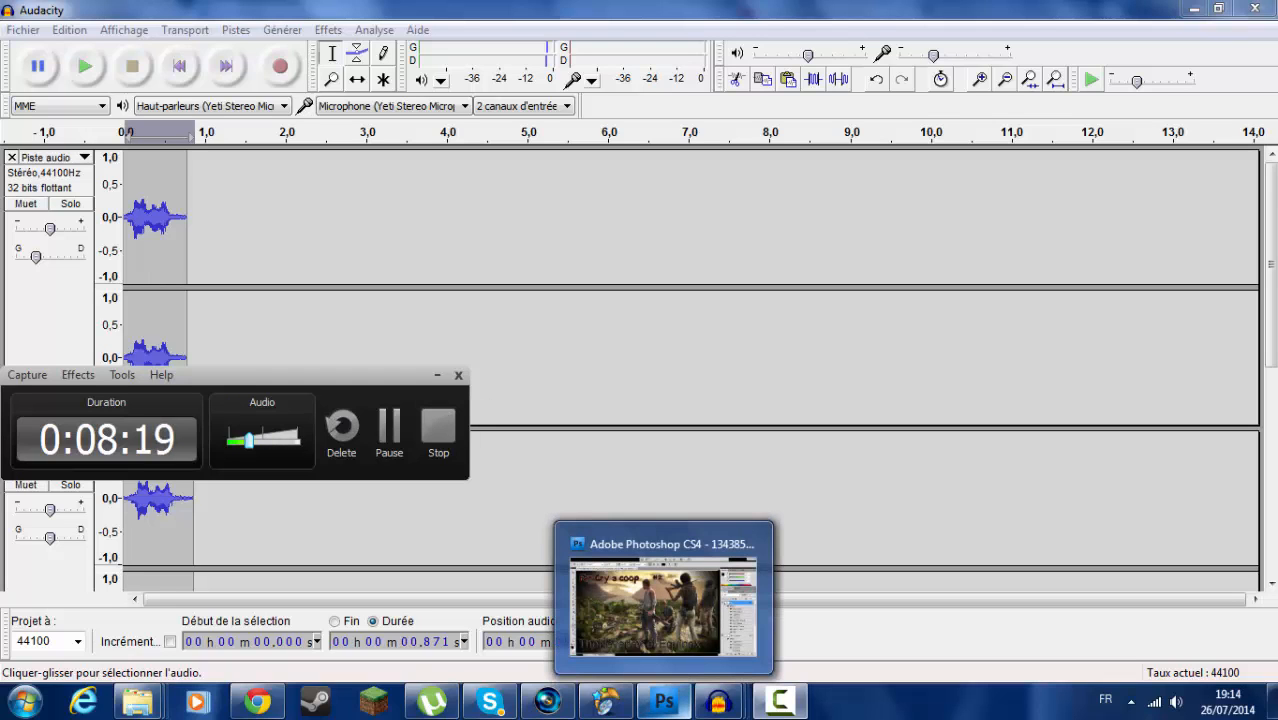
click(437, 375)
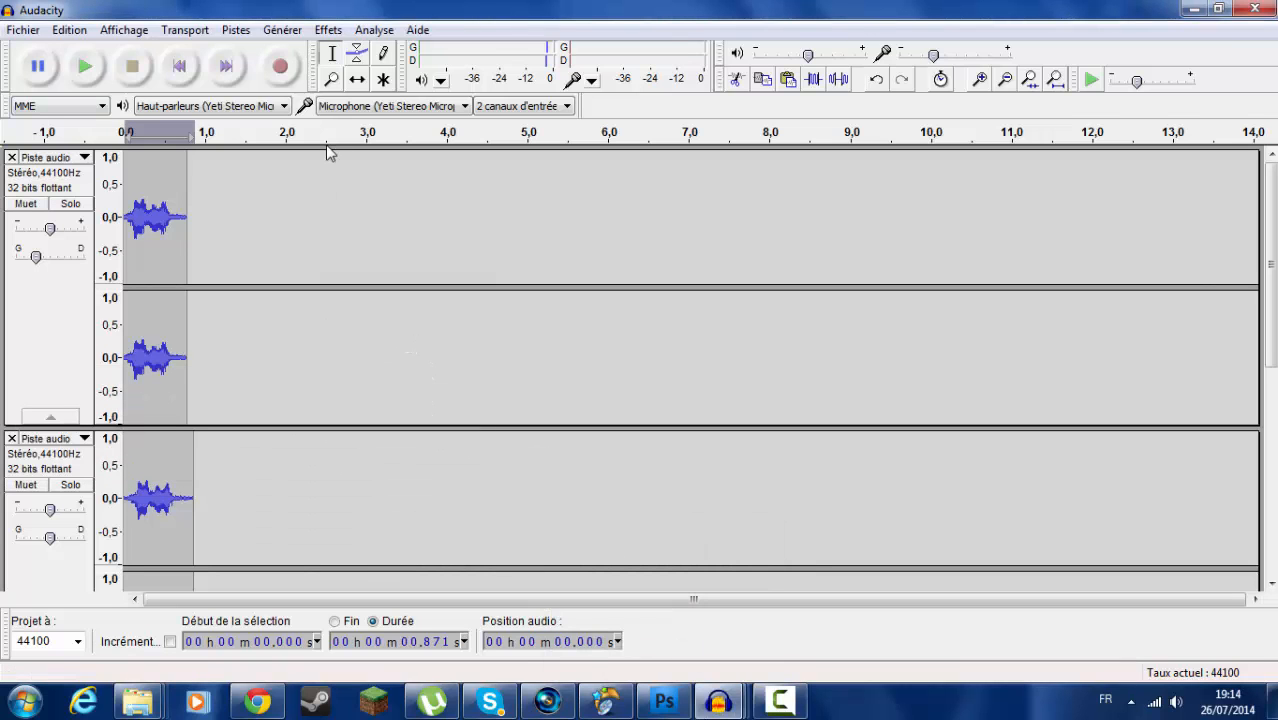